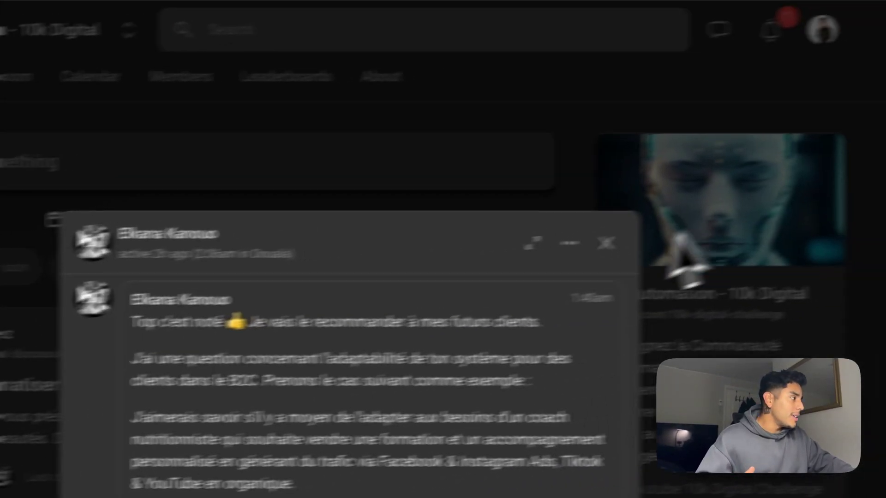
# Close the member's chat popup in Skool and bring up the 'Plan nutrition' Make scenario
pyautogui.click(571, 160)
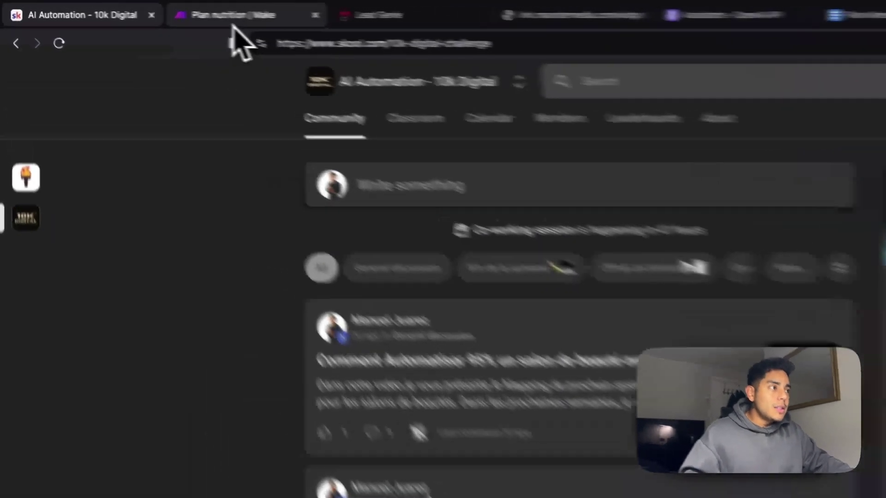
pyautogui.click(146, 9)
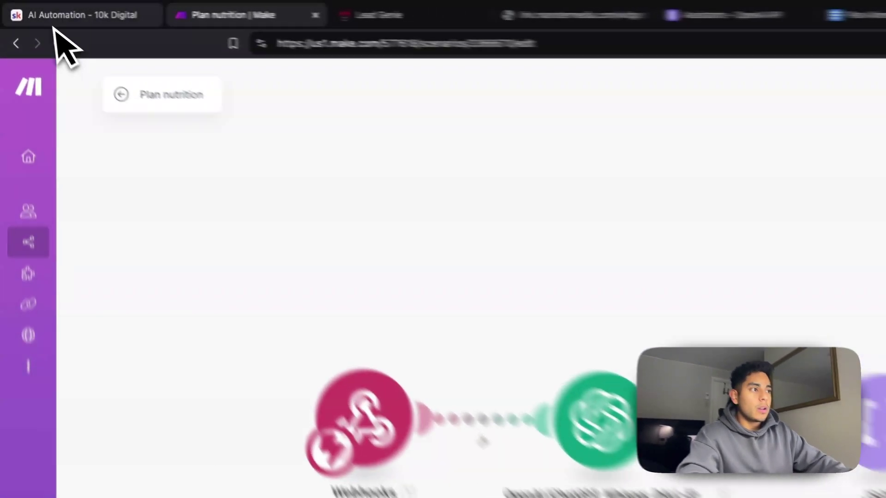
# Test the Lead Magnet Forms Webhook workflow with the sample contact, then return to Make
pyautogui.moveTo(53, 55)
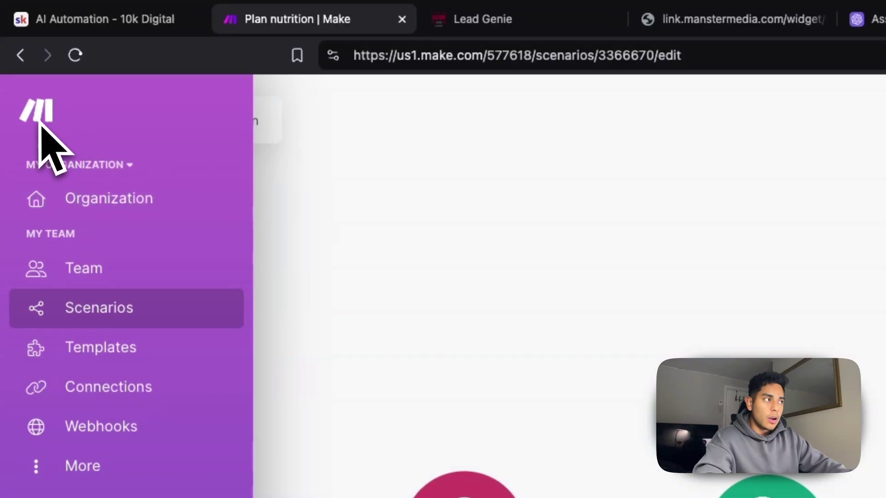
pyautogui.click(502, 23)
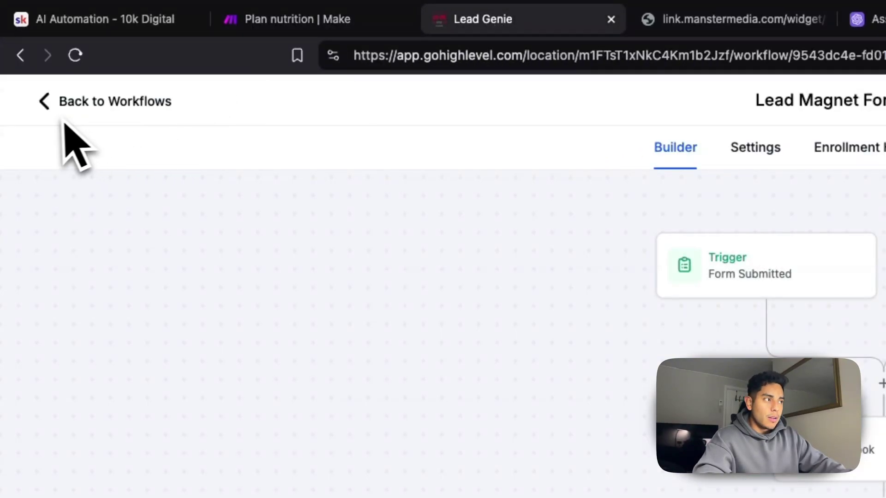
pyautogui.click(299, 21)
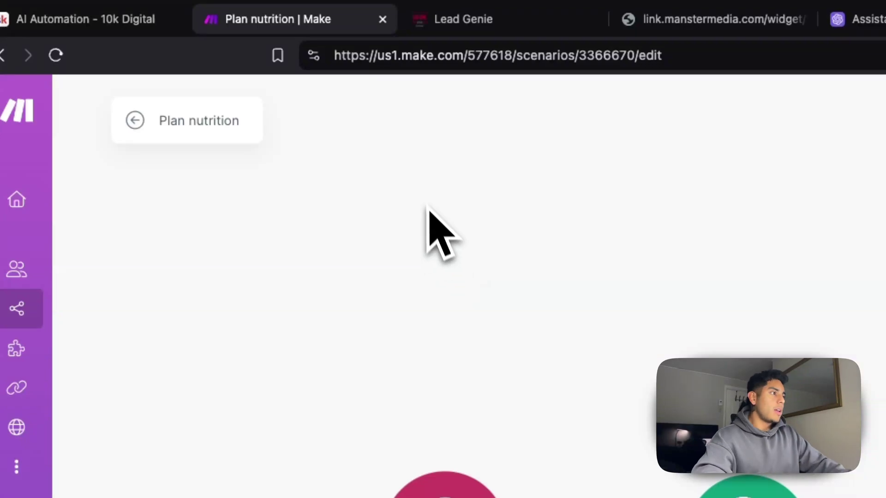
pyautogui.click(458, 29)
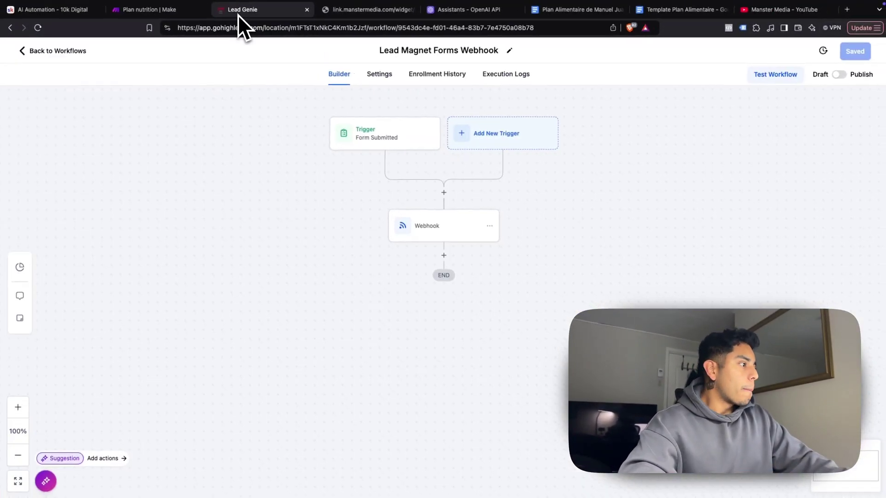
pyautogui.click(765, 79)
pyautogui.click(719, 159)
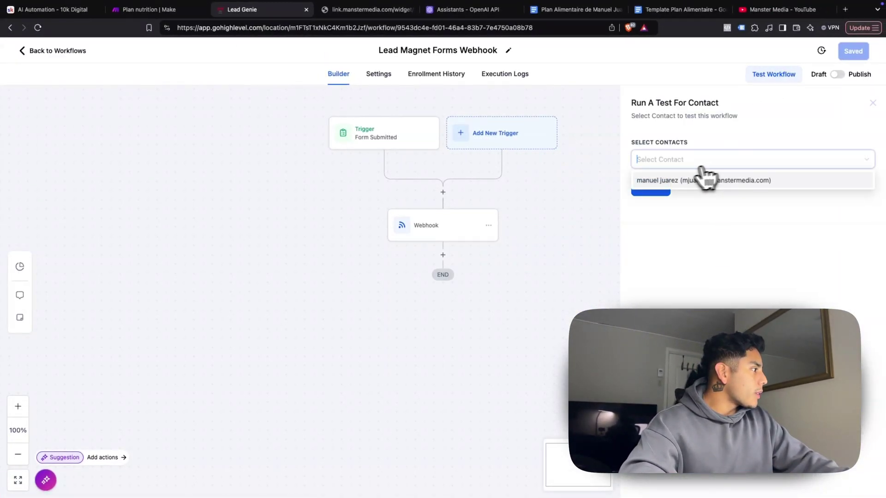
pyautogui.click(649, 193)
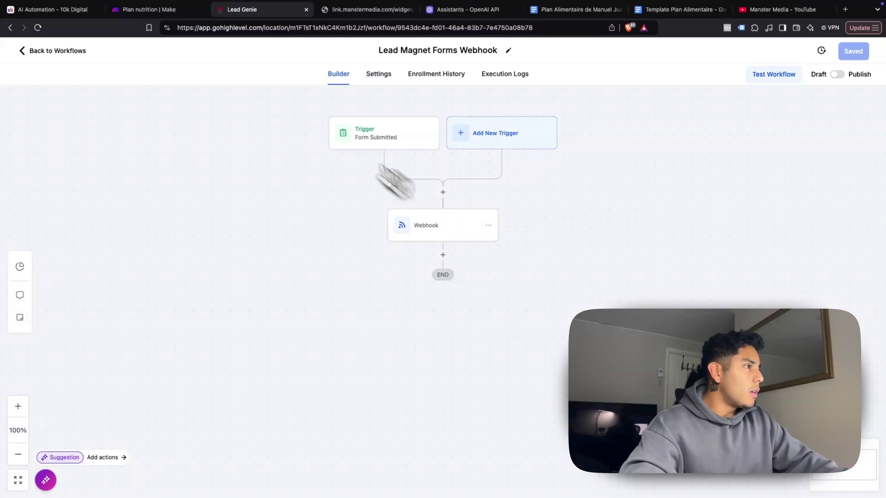
pyautogui.click(159, 13)
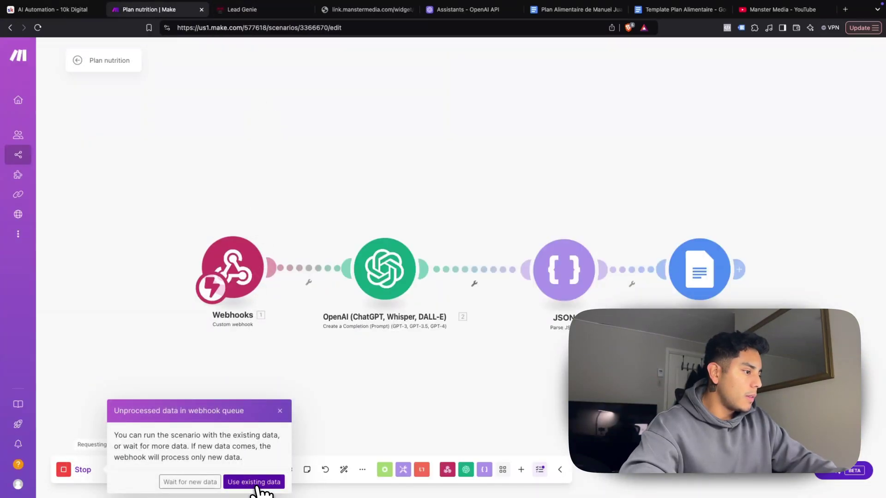
# Run the scenario with the existing queued data and copy the Google Docs module's Web View Link
pyautogui.click(253, 482)
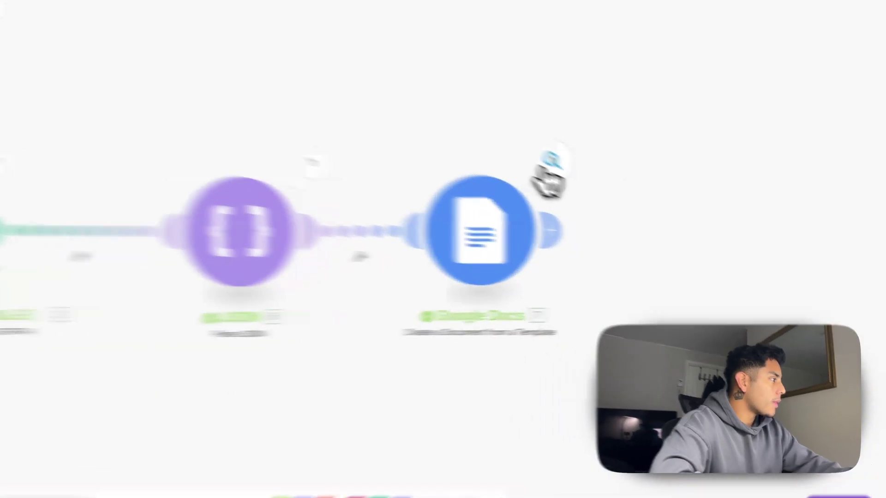
pyautogui.click(609, 188)
pyautogui.scroll(-3, 701, 393)
pyautogui.scroll(-3, 516, 341)
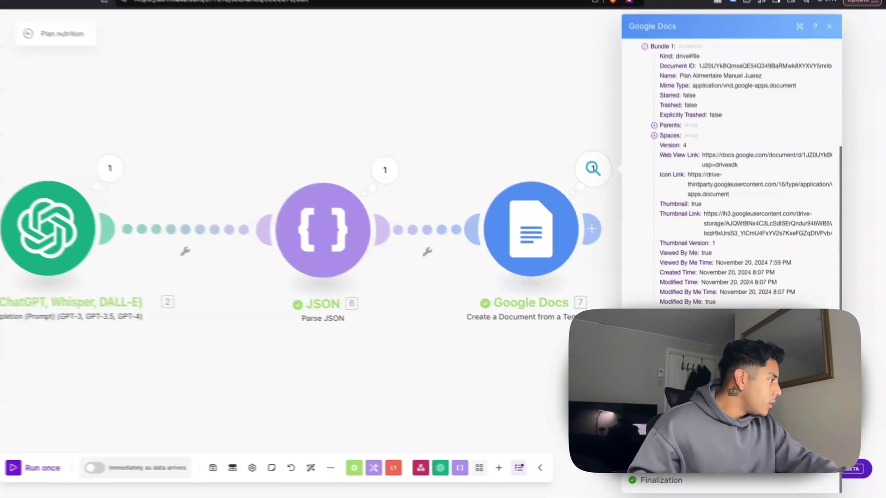
pyautogui.scroll(2, 733, 290)
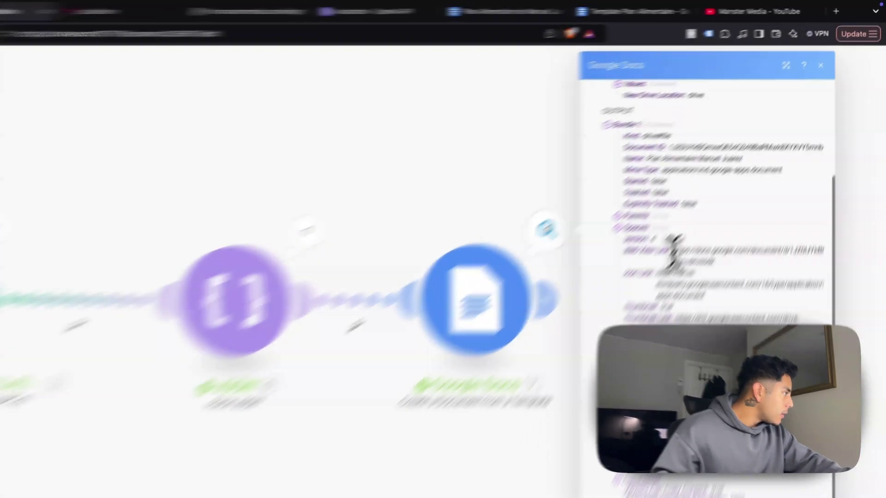
pyautogui.moveTo(712, 204); pyautogui.dragTo(759, 214)
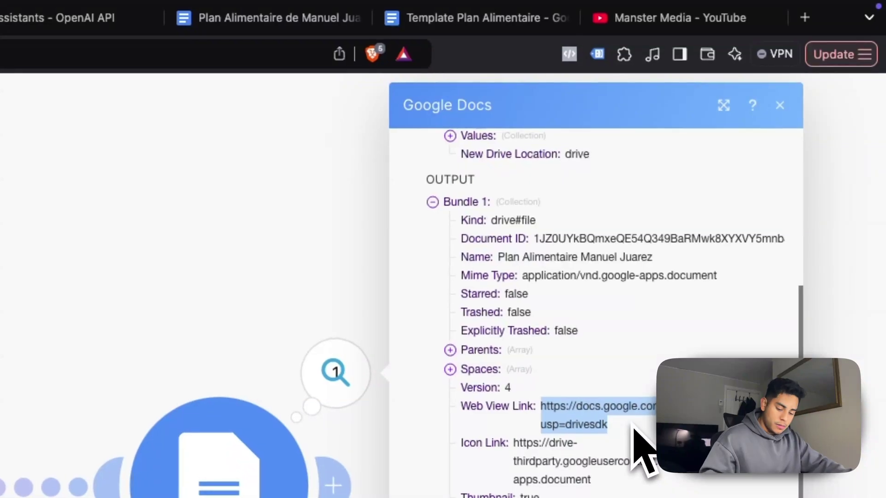
pyautogui.press('super+c')
# Load the copied document link in a new browser tab
pyautogui.click(810, 22)
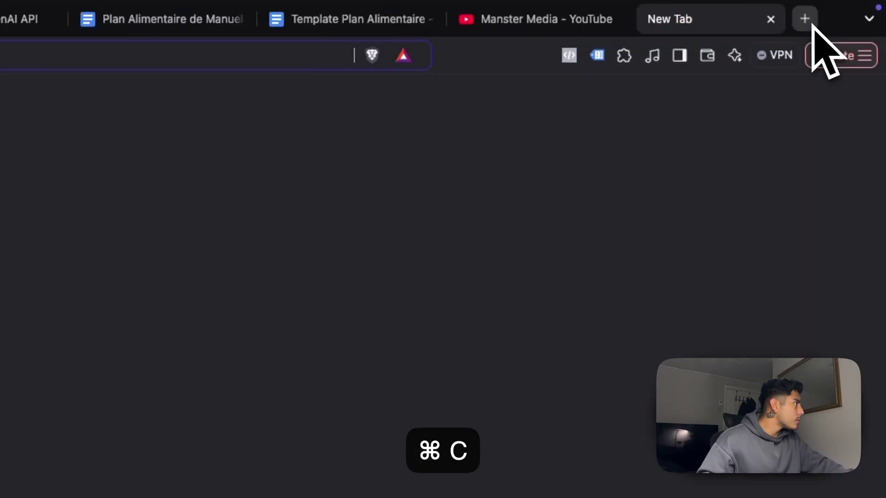
pyautogui.press('super+v')
pyautogui.press('Return')
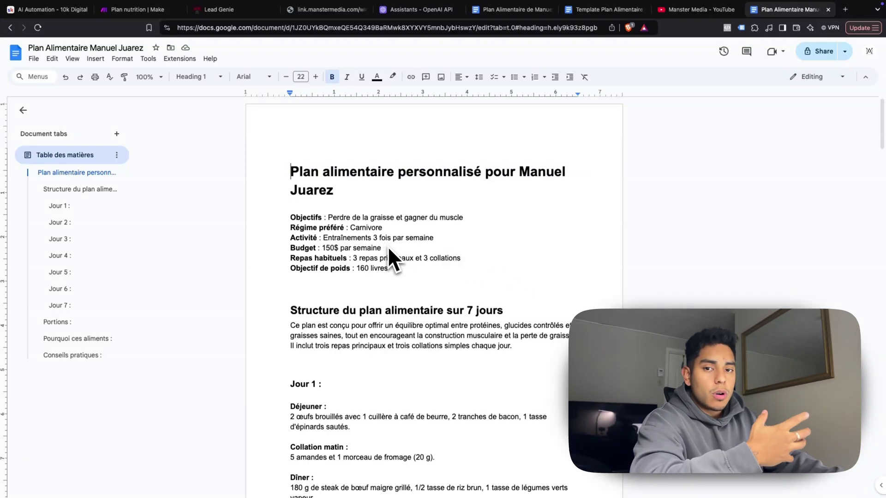
# Scroll through the meal plan from the profile summary and seven daily menus to the practical tips
pyautogui.scroll(-2, 384, 247)
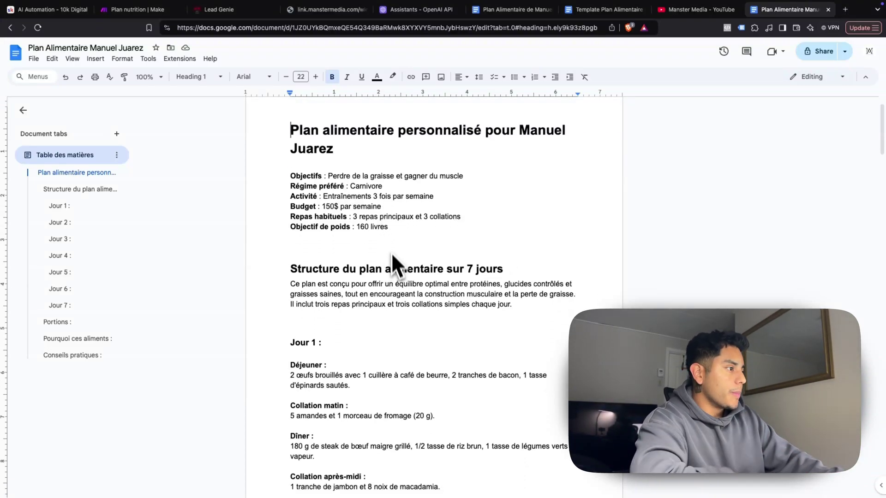
pyautogui.scroll(-1, 369, 180)
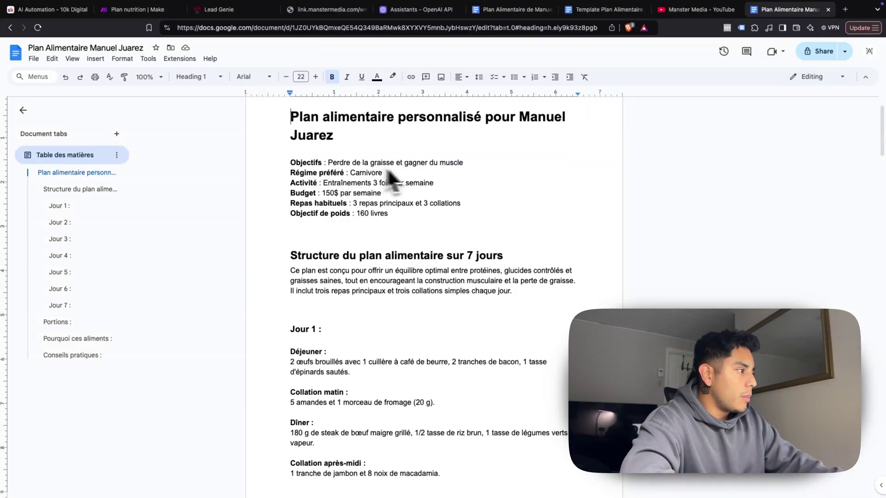
pyautogui.scroll(-3, 318, 178)
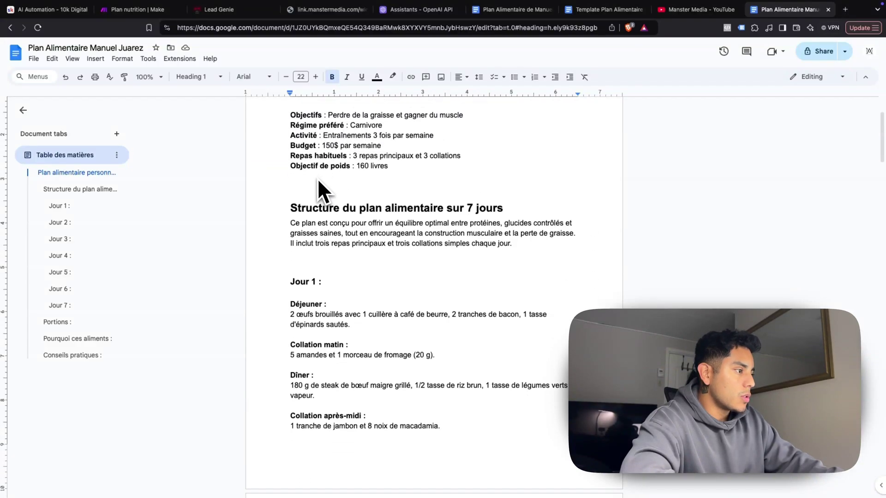
pyautogui.scroll(-7, 313, 234)
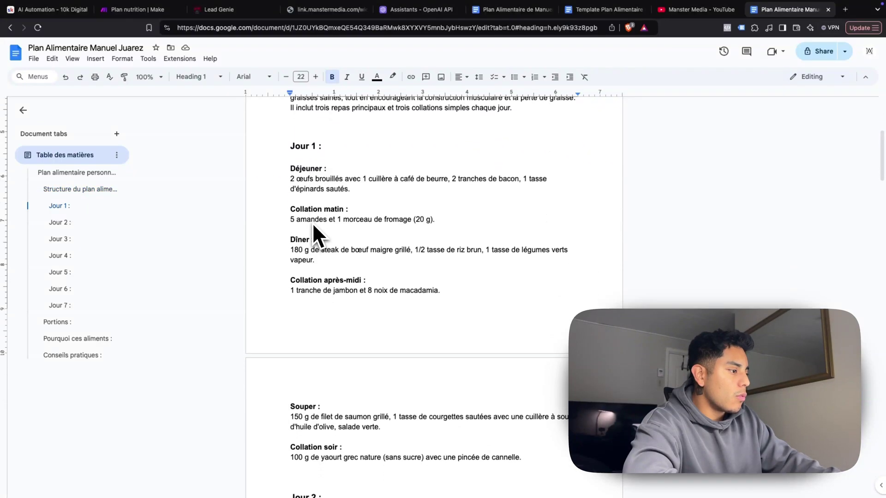
pyautogui.scroll(-10, 313, 225)
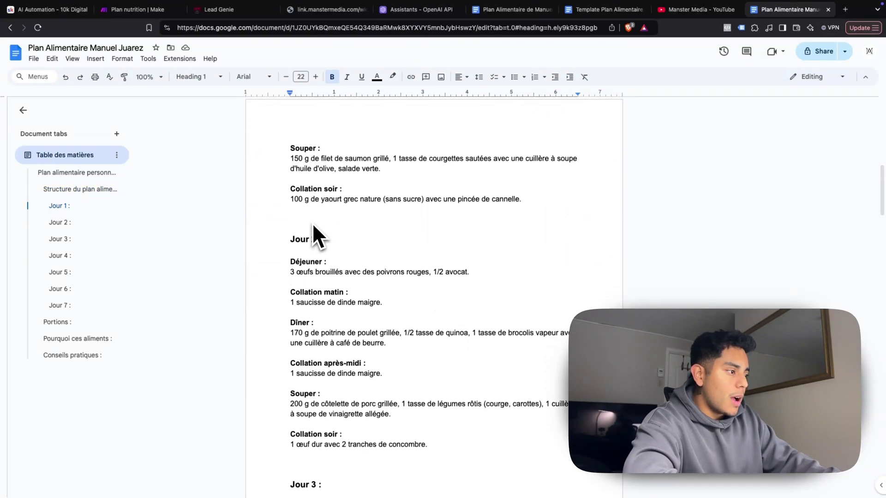
pyautogui.scroll(-9, 312, 225)
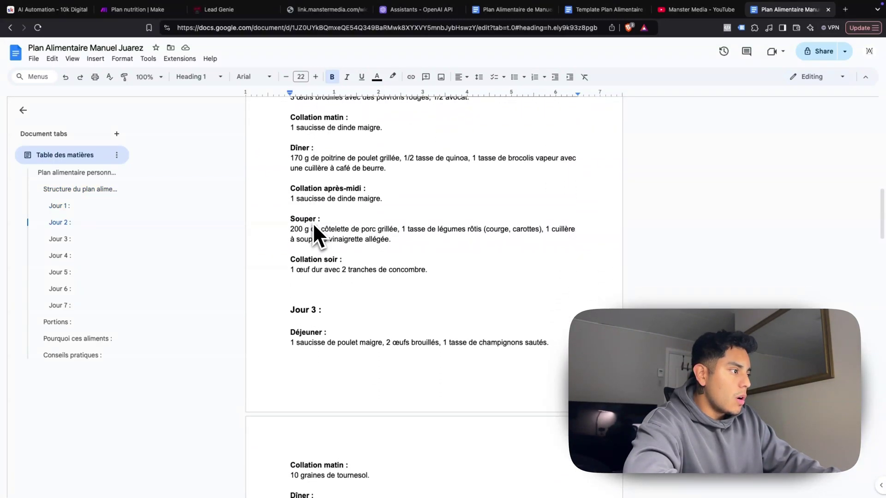
pyautogui.scroll(-14, 313, 223)
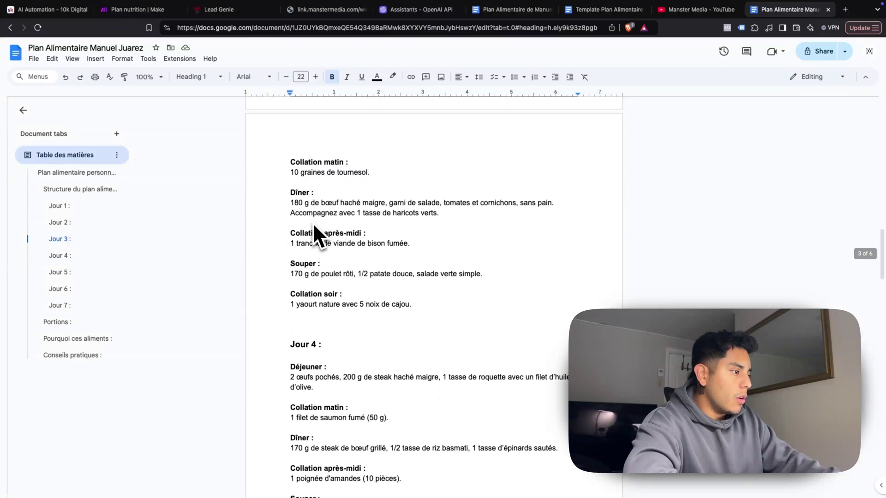
pyautogui.scroll(-13, 313, 223)
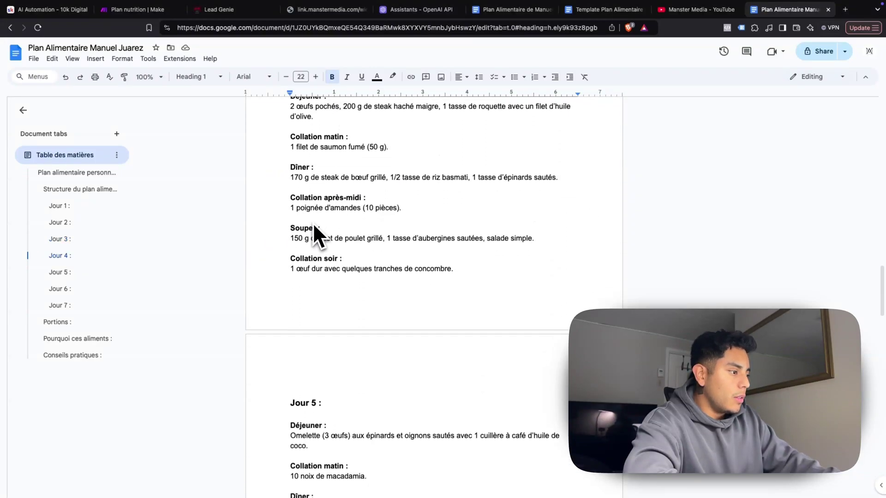
pyautogui.scroll(-20, 313, 222)
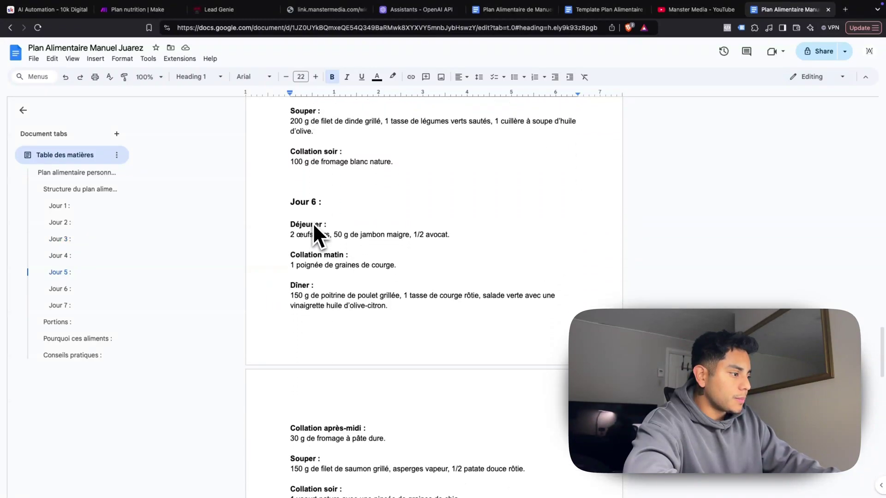
pyautogui.scroll(-20, 313, 223)
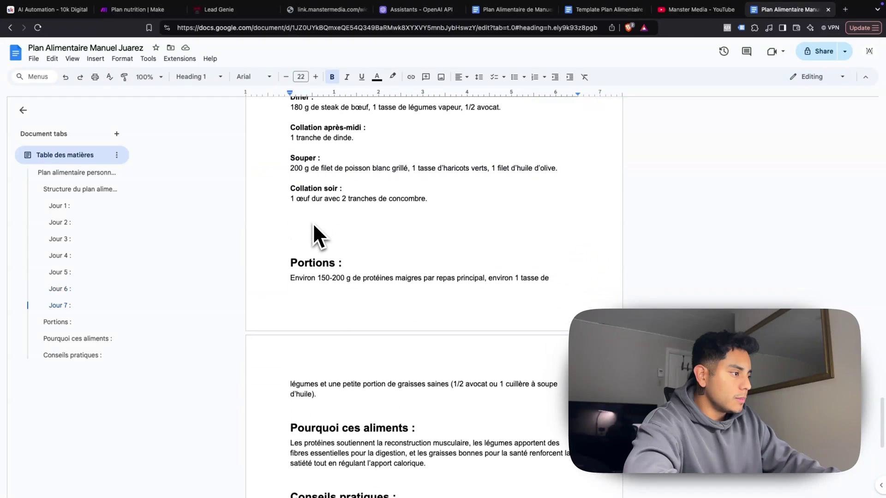
pyautogui.scroll(-7, 312, 223)
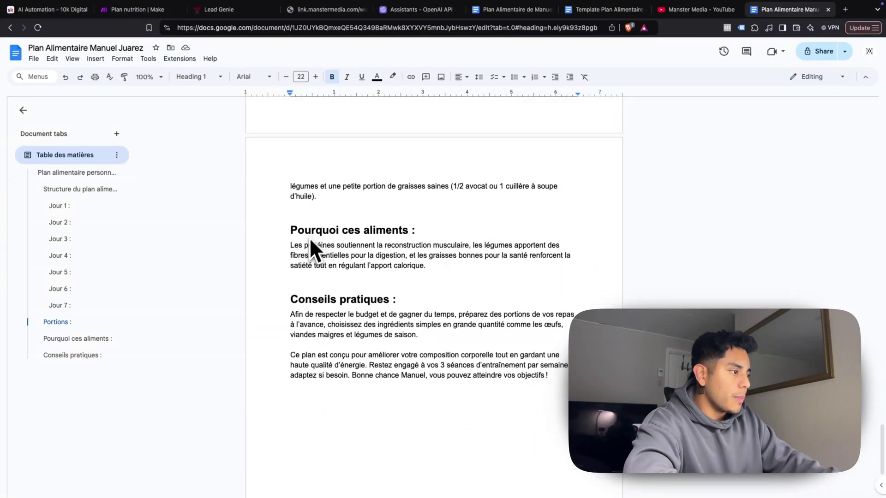
pyautogui.scroll(-1, 295, 277)
pyautogui.scroll(-2, 298, 286)
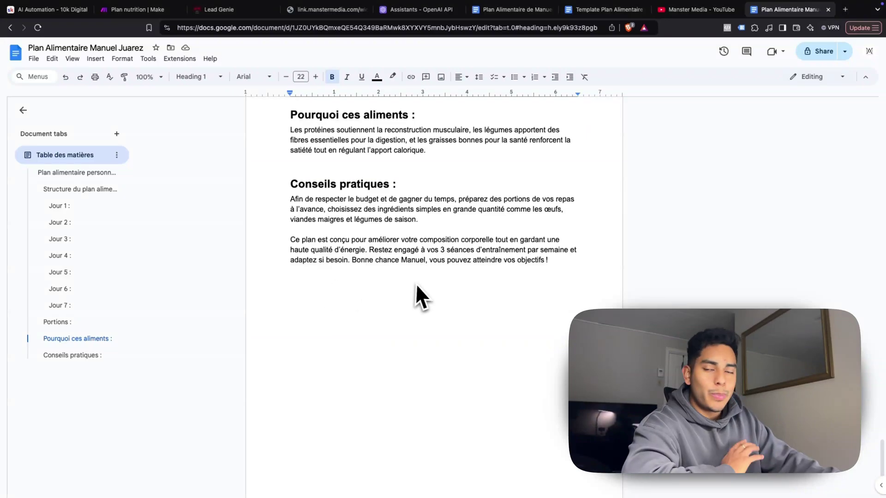
pyautogui.scroll(20, 438, 241)
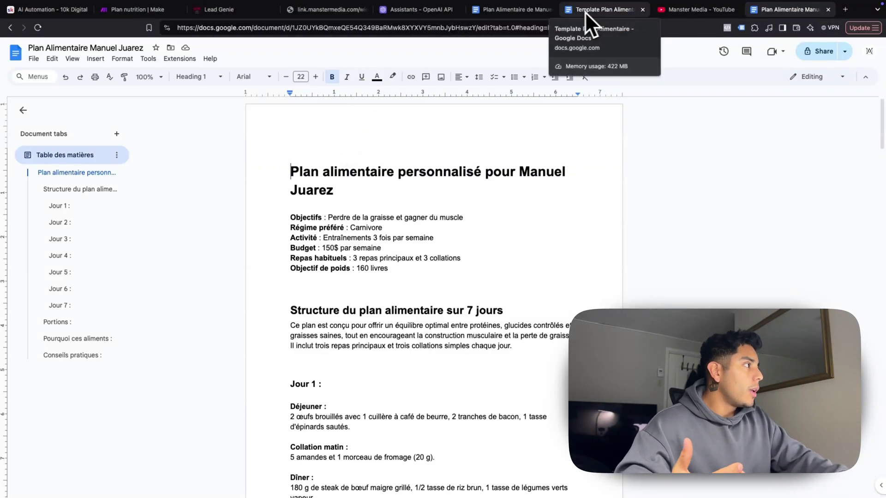
pyautogui.click(519, 10)
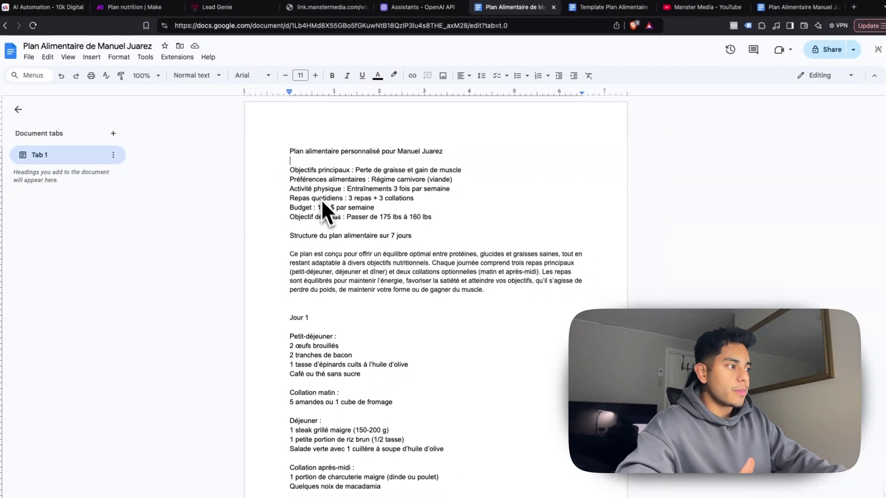
pyautogui.scroll(-8, 325, 187)
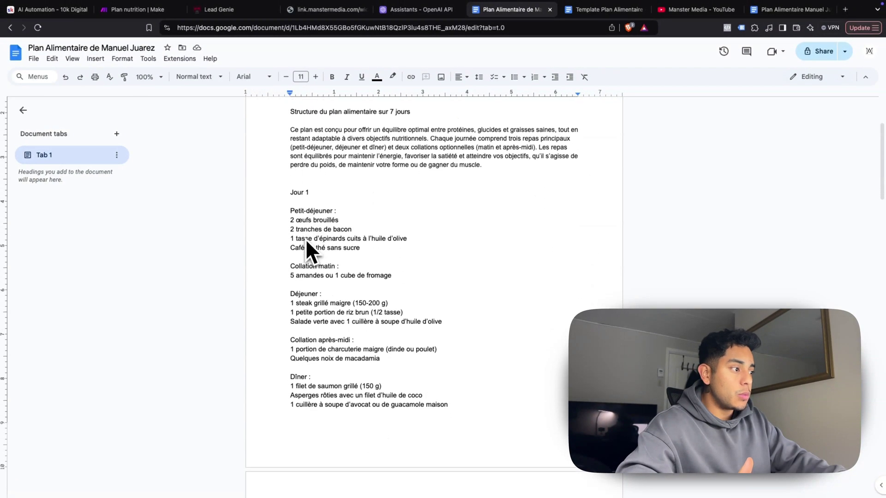
pyautogui.scroll(-7, 315, 251)
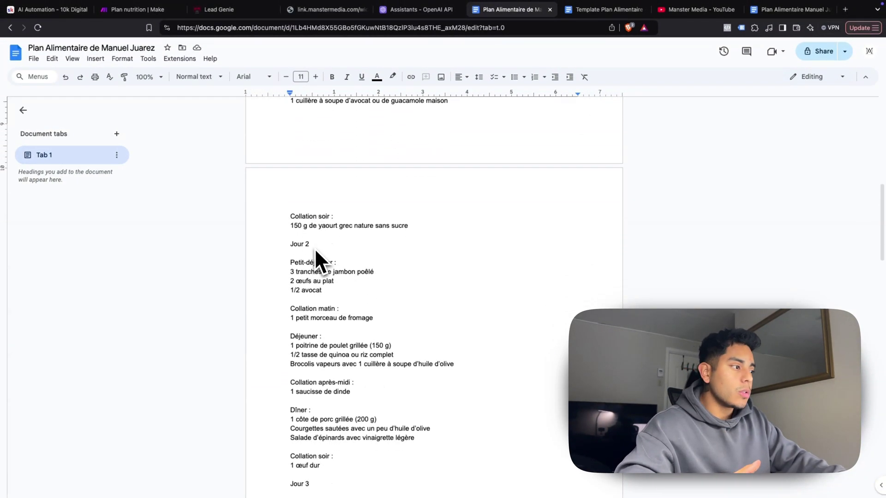
pyautogui.scroll(-9, 314, 248)
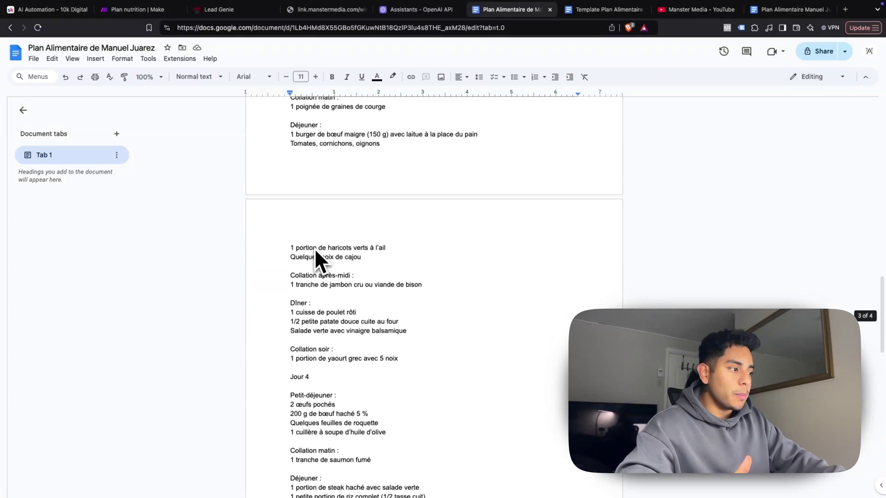
pyautogui.scroll(-6, 314, 248)
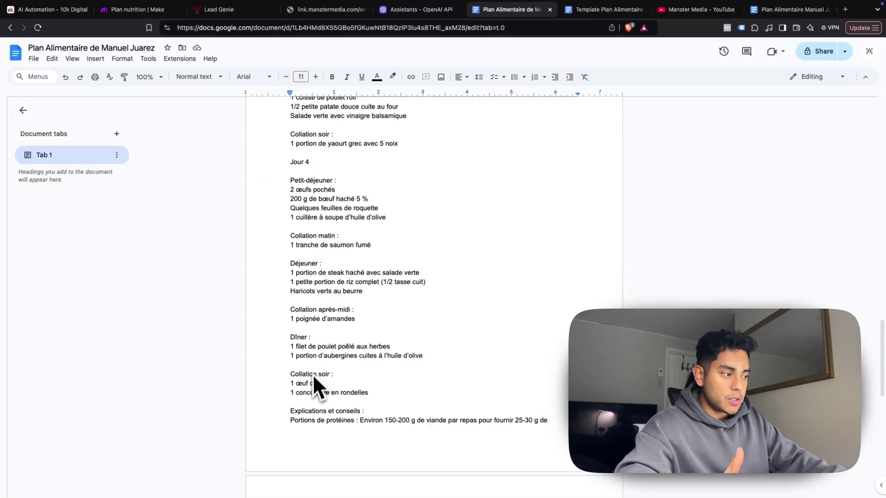
pyautogui.scroll(-1, 312, 383)
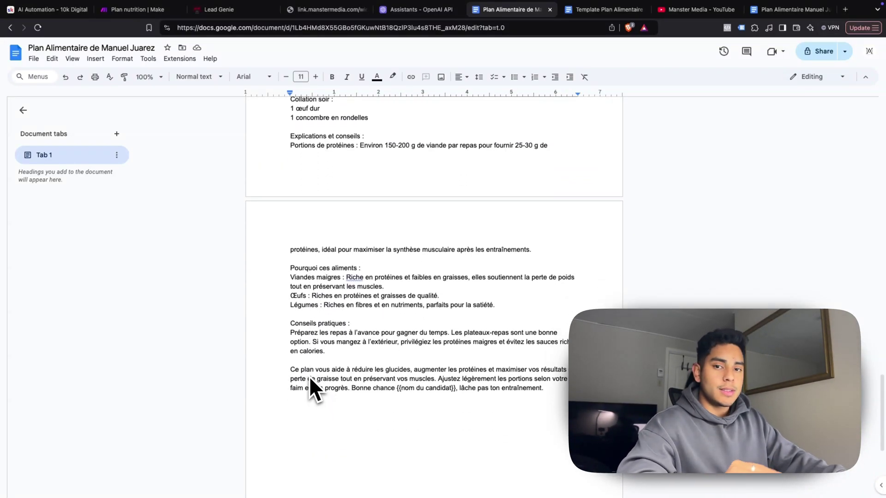
pyautogui.scroll(20, 310, 379)
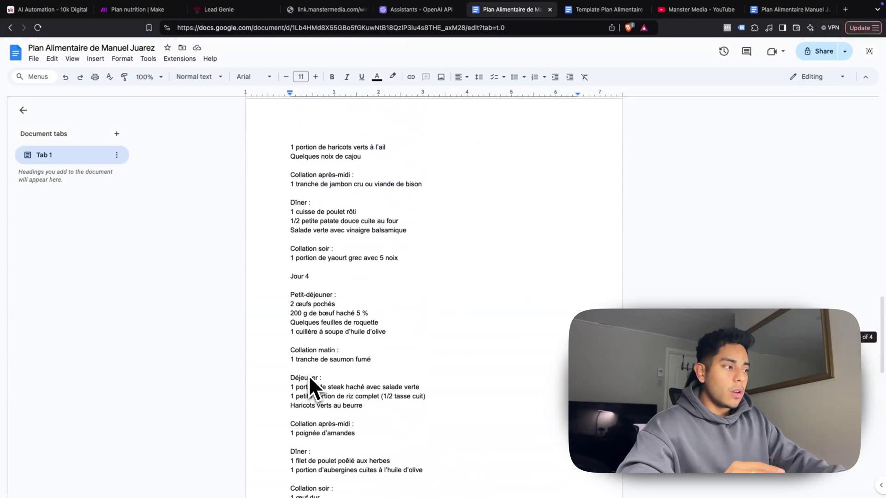
pyautogui.scroll(2, 309, 377)
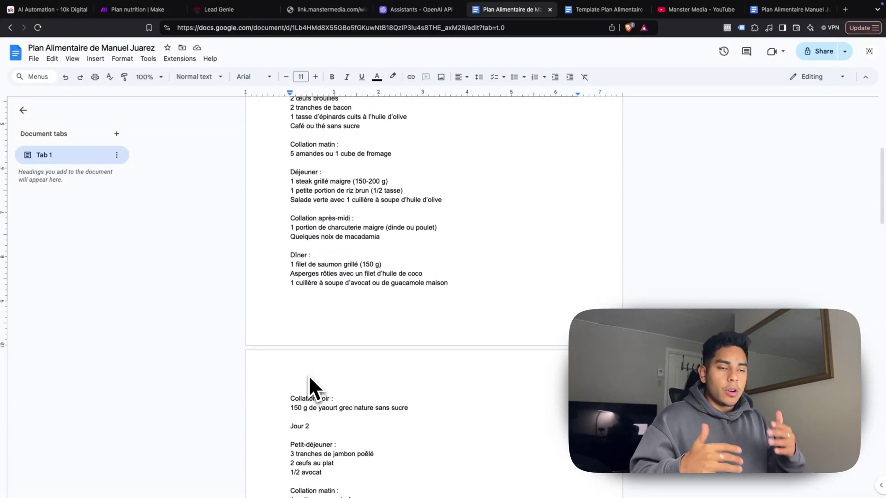
pyautogui.scroll(5, 309, 375)
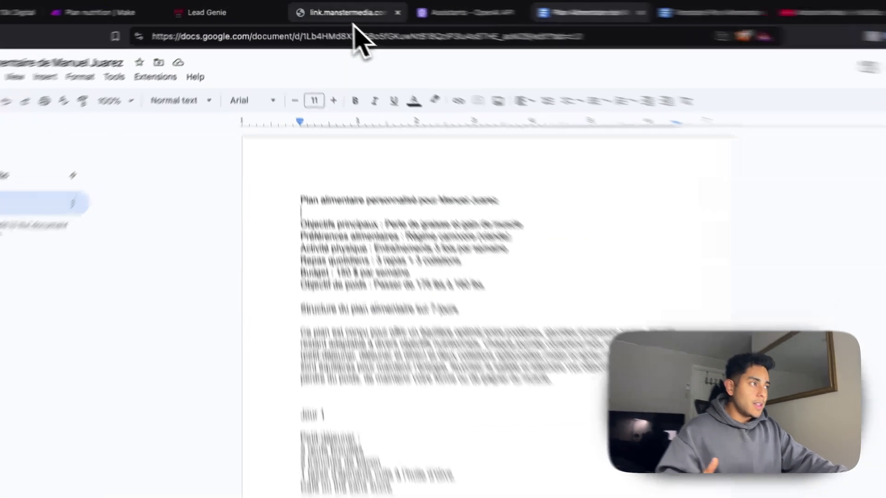
# Scroll through the link.manstermedia.com nutrition form down to the Envoyer button and back up
pyautogui.click(334, 10)
pyautogui.scroll(3, 369, 199)
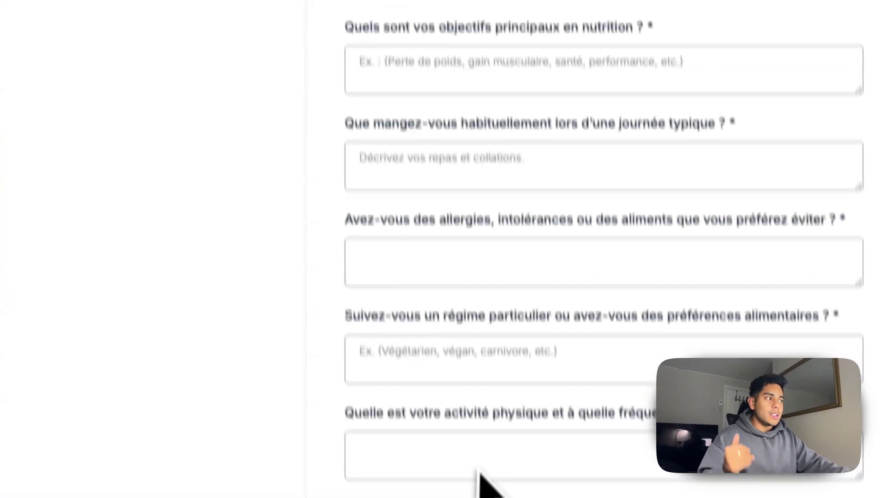
pyautogui.scroll(3, 429, 139)
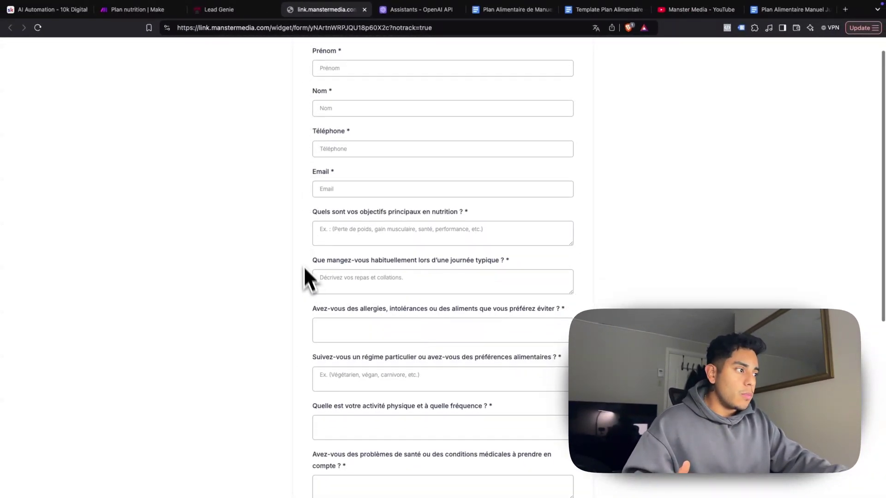
pyautogui.scroll(-1, 325, 225)
pyautogui.scroll(-1, 351, 256)
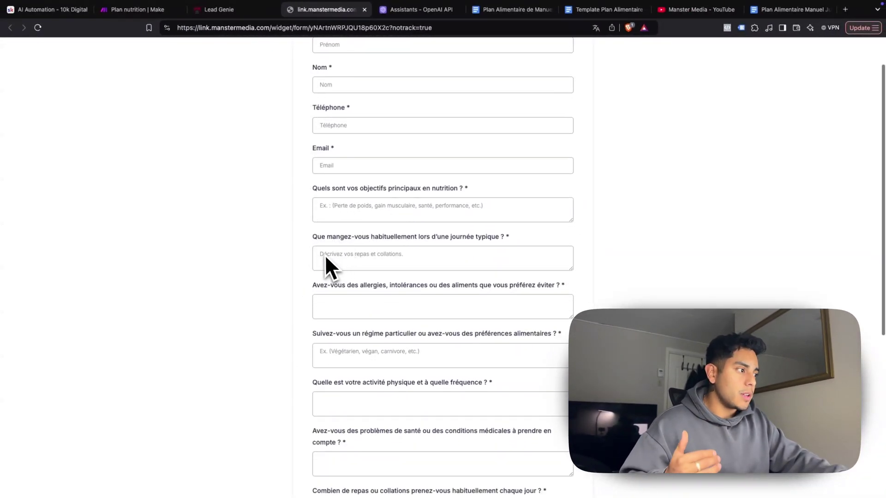
pyautogui.scroll(-1, 367, 249)
pyautogui.scroll(-2, 381, 246)
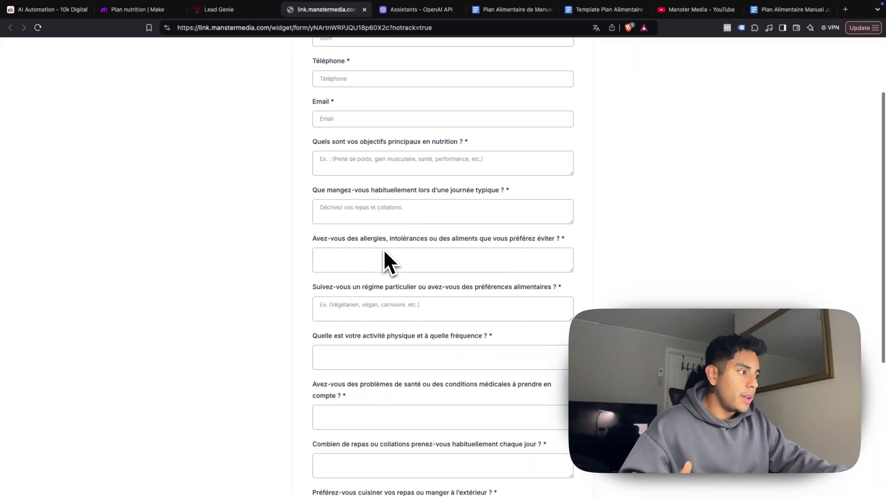
pyautogui.scroll(-2, 375, 258)
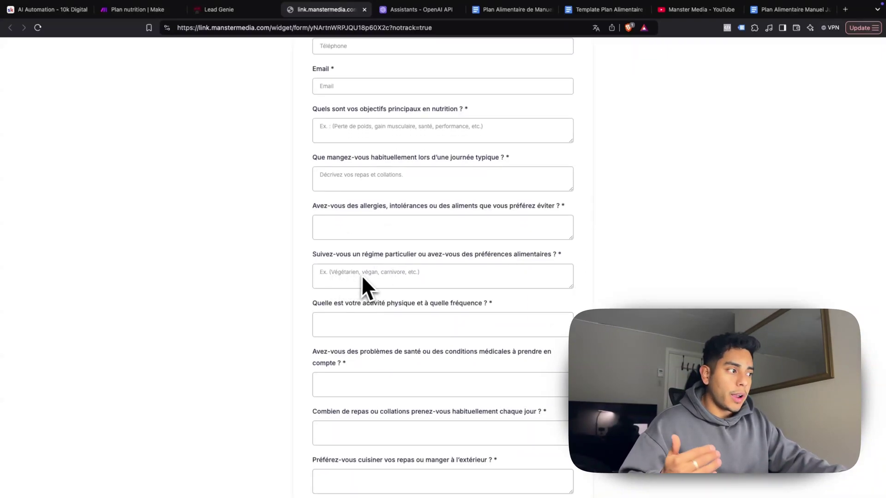
pyautogui.scroll(-2, 370, 277)
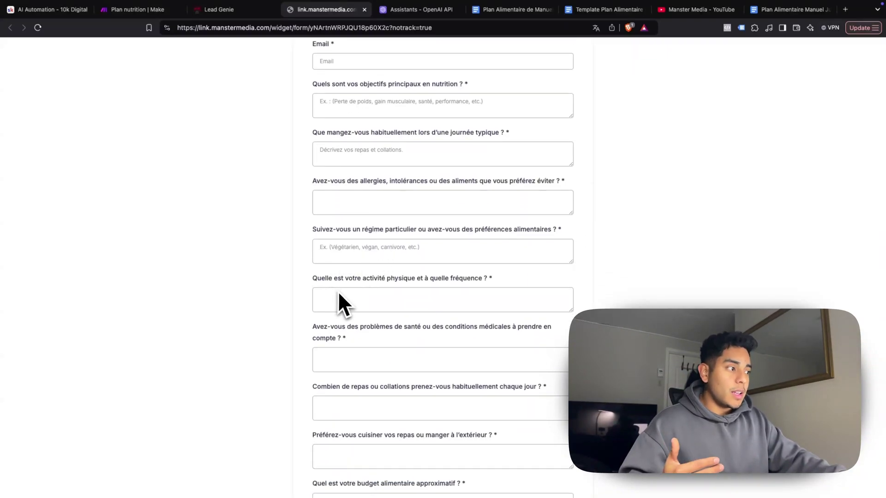
pyautogui.scroll(-3, 387, 295)
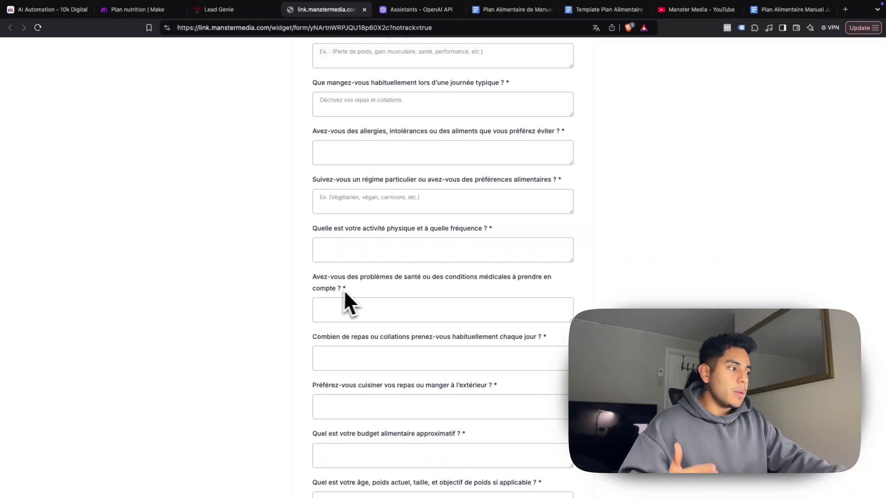
pyautogui.scroll(-1, 355, 299)
pyautogui.scroll(-4, 360, 296)
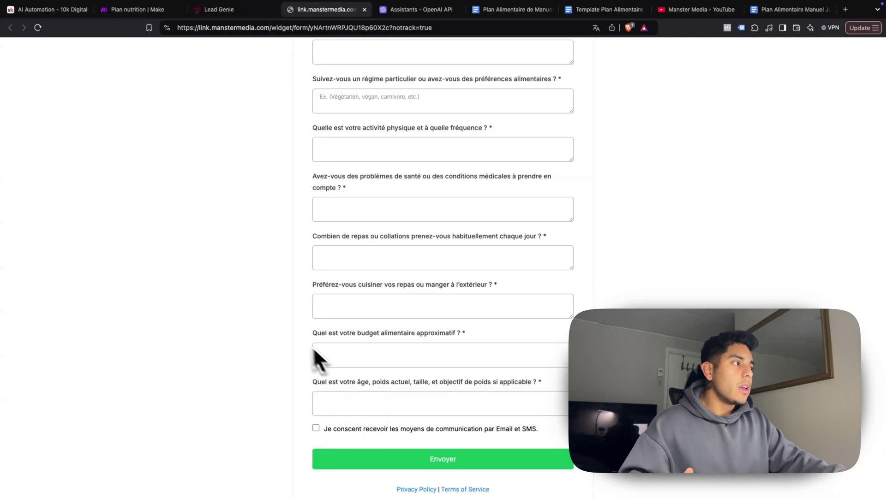
pyautogui.scroll(10, 289, 370)
pyautogui.scroll(3, 287, 370)
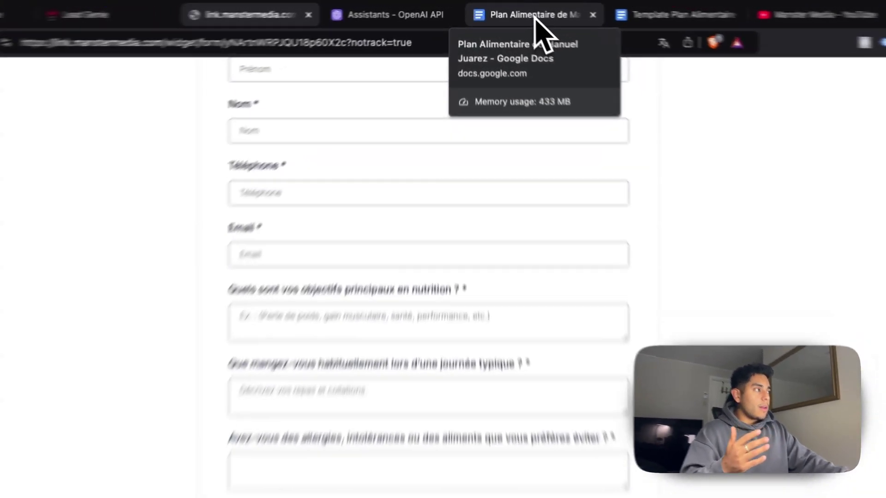
# Return to the 'Plan Alimentaire' document and scroll back to its profile summary and Day 1
pyautogui.click(522, 10)
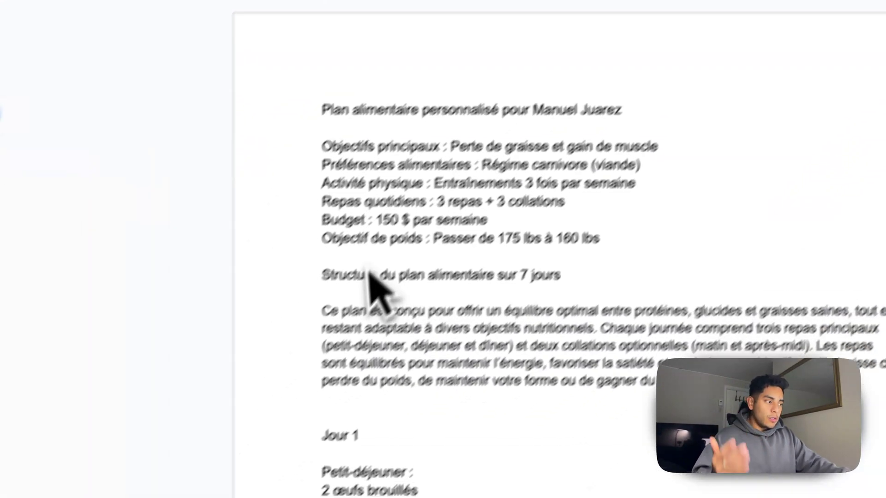
pyautogui.scroll(-15, 372, 277)
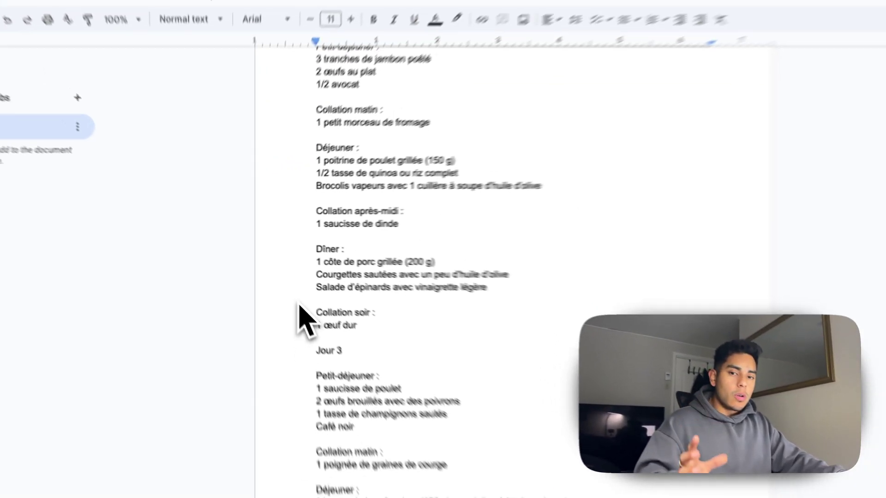
pyautogui.scroll(5, 300, 308)
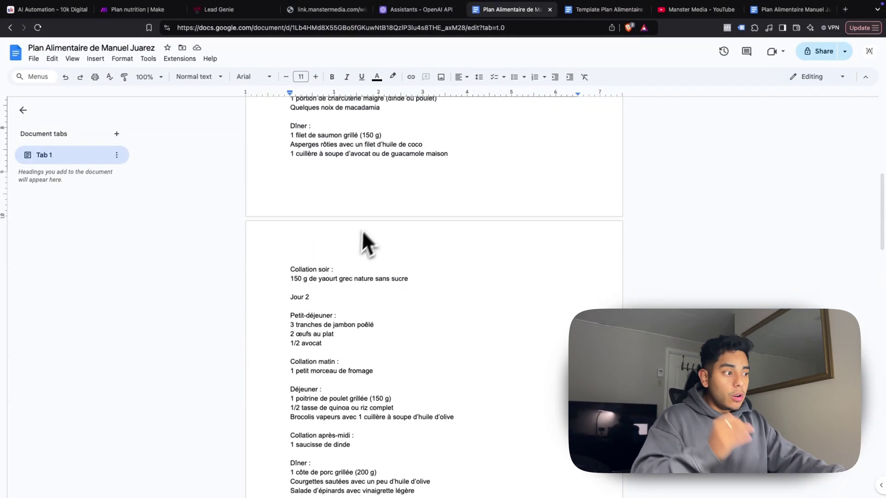
pyautogui.scroll(8, 363, 232)
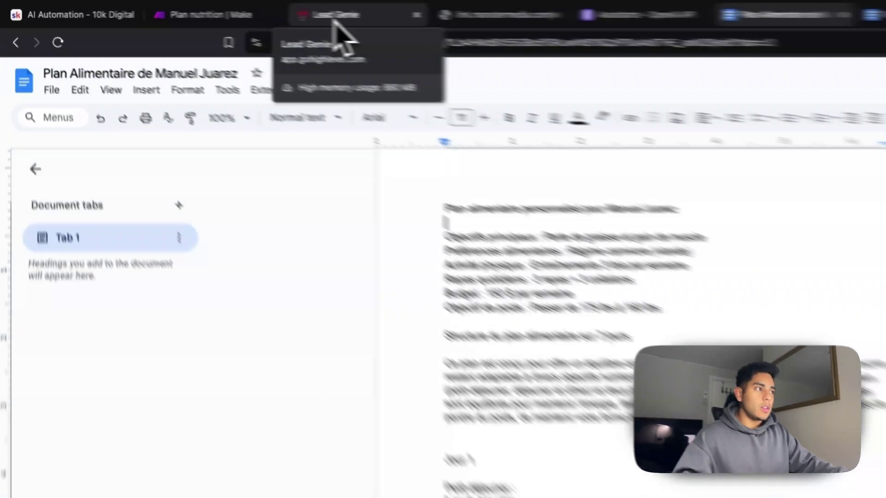
# Leave the workflow via Back to Workflows and Home, then open Sites > Forms > Builder
pyautogui.click(336, 16)
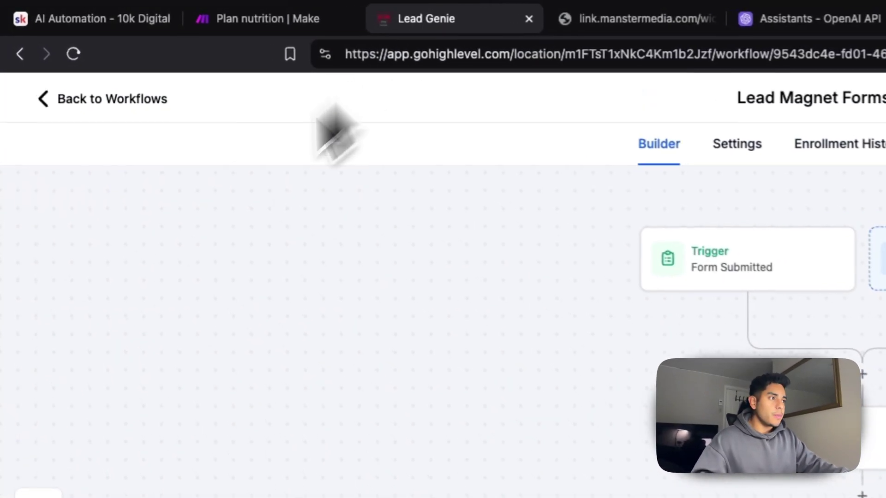
pyautogui.click(64, 119)
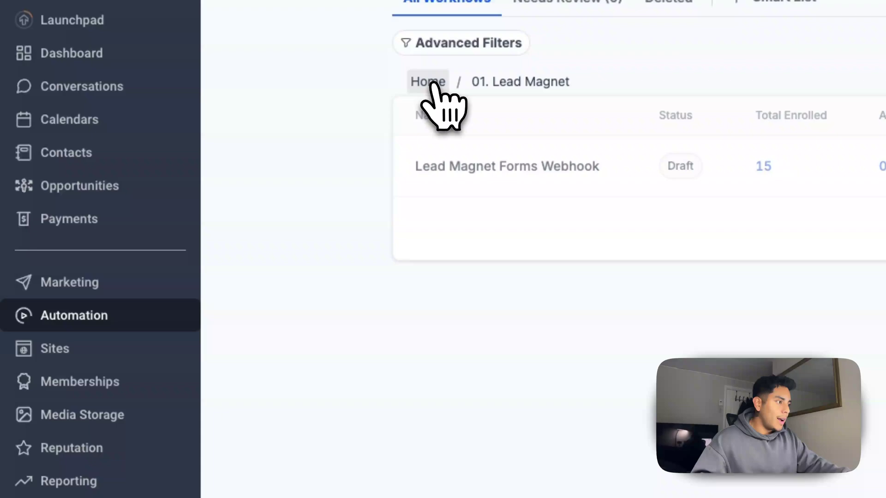
pyautogui.click(430, 83)
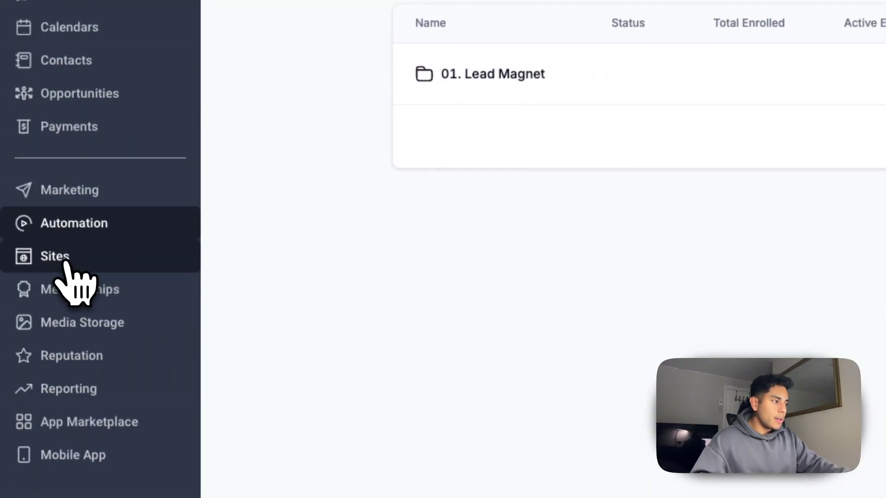
pyautogui.click(66, 262)
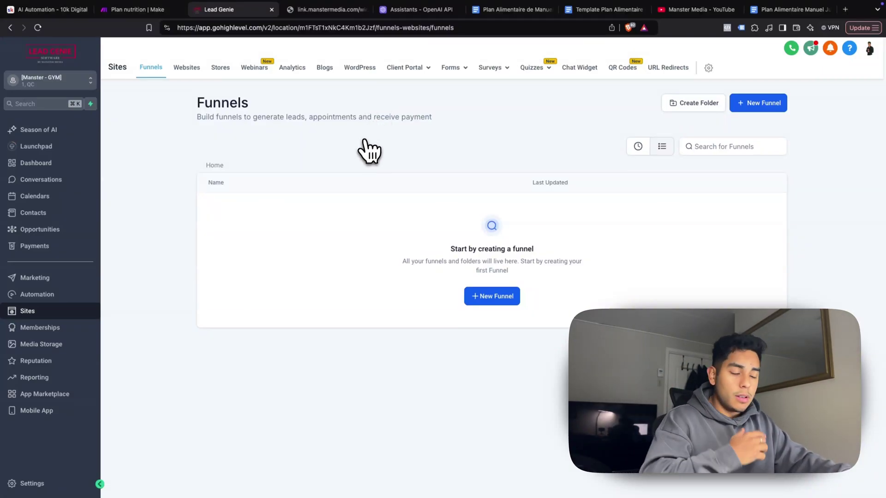
pyautogui.moveTo(454, 70)
pyautogui.click(434, 87)
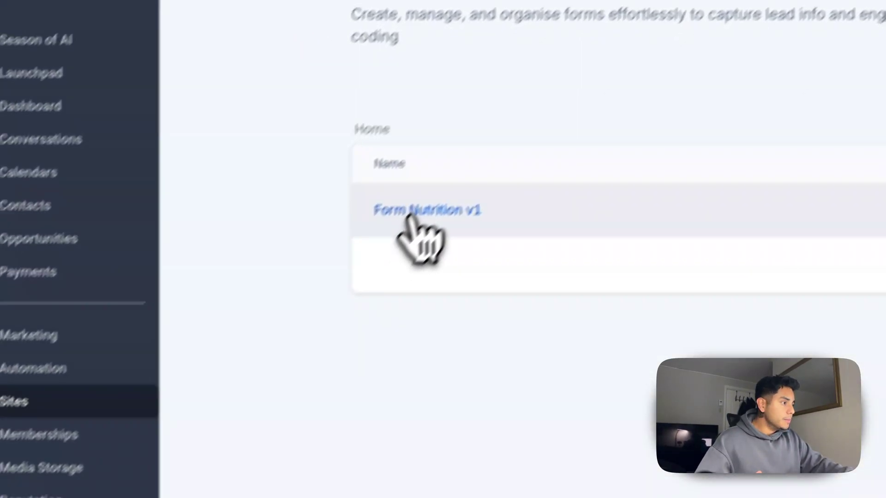
pyautogui.click(238, 393)
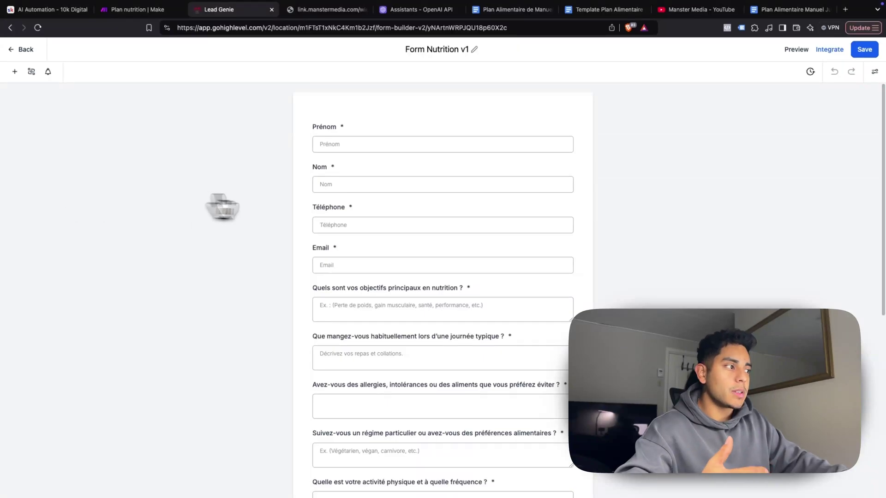
pyautogui.scroll(-10, 382, 412)
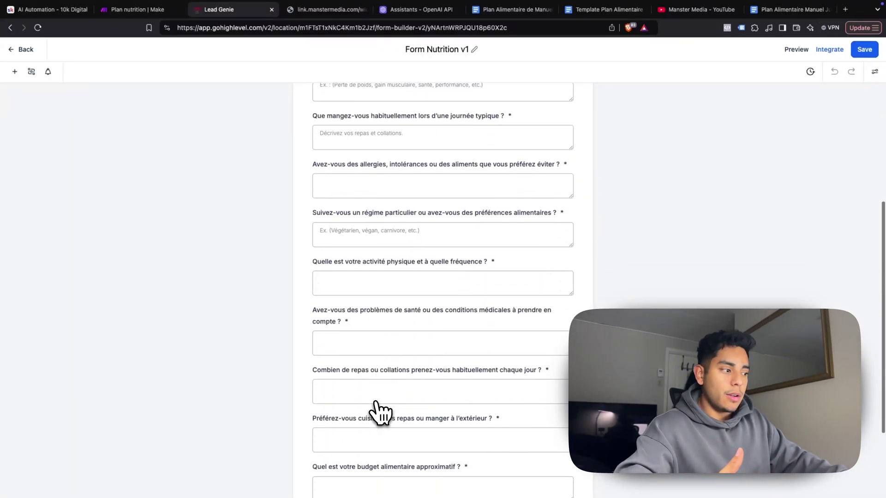
pyautogui.scroll(10, 351, 401)
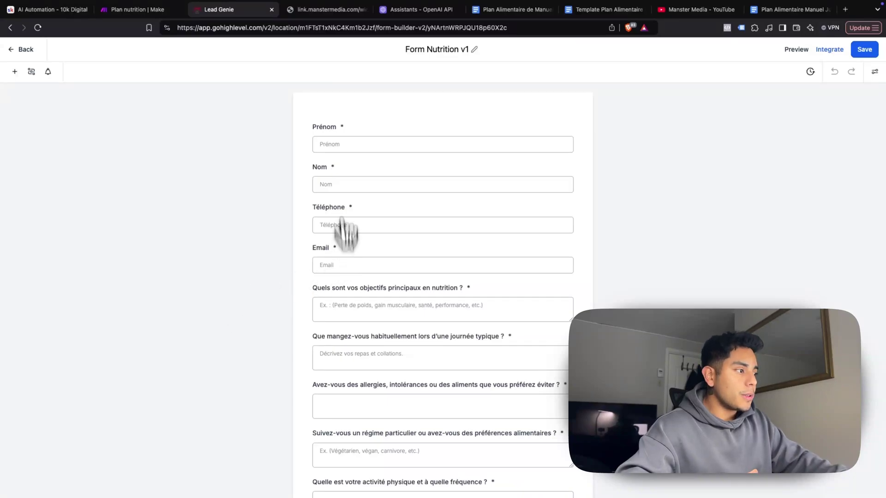
pyautogui.scroll(-1, 302, 263)
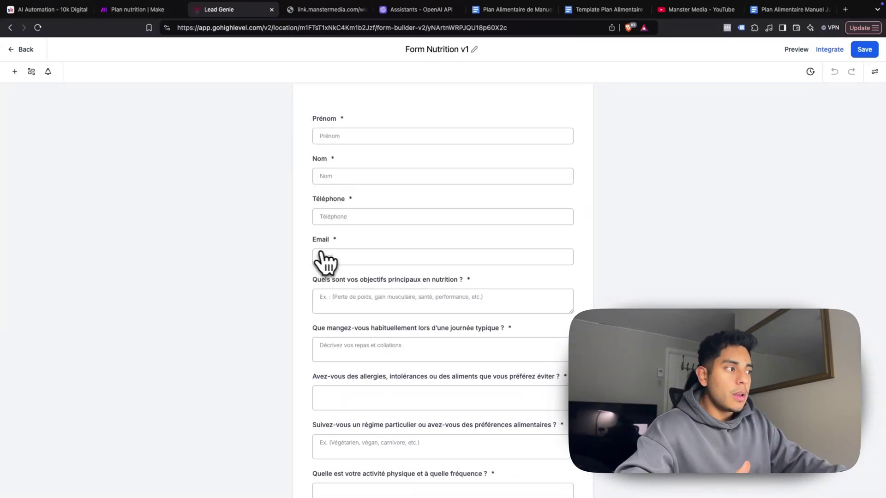
pyautogui.scroll(-3, 236, 298)
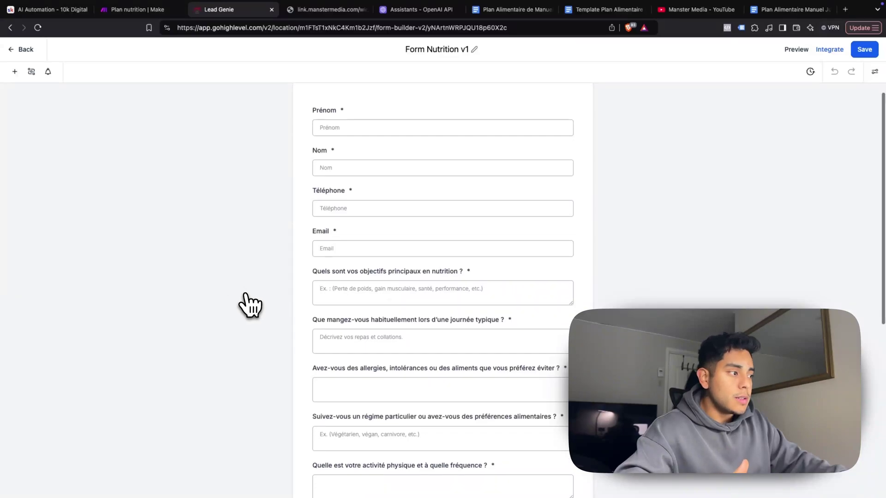
pyautogui.scroll(-5, 281, 302)
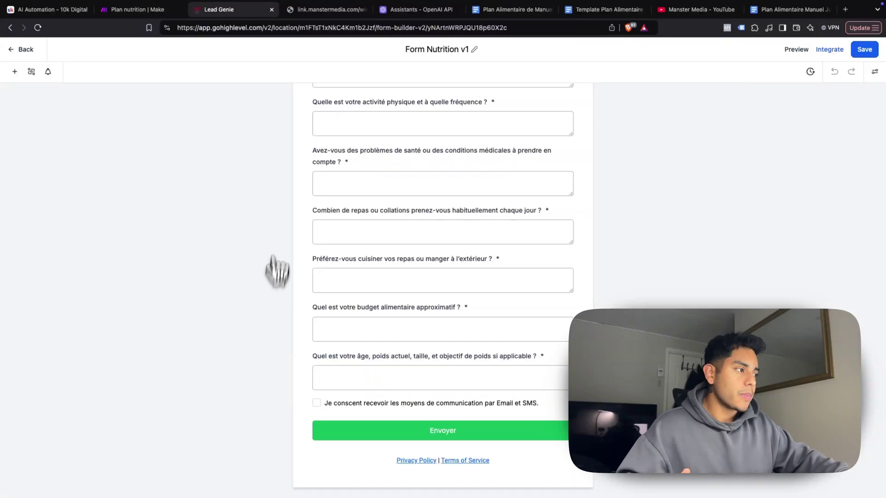
pyautogui.scroll(8, 276, 272)
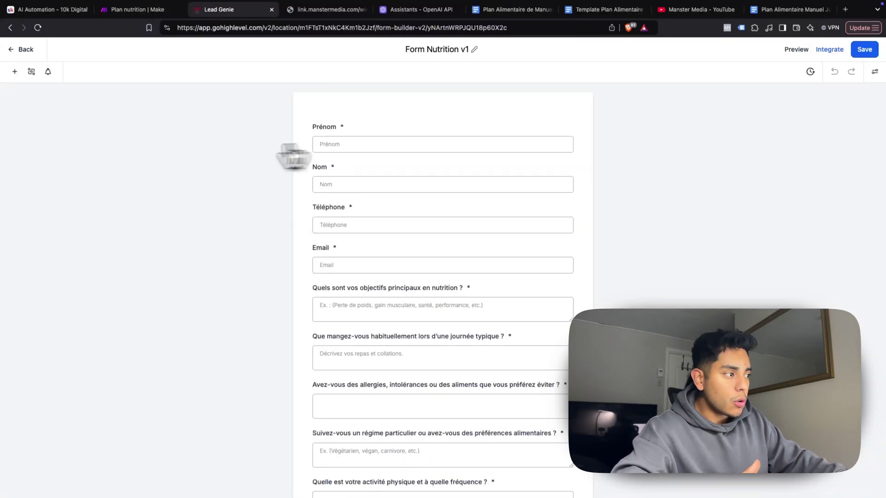
pyautogui.scroll(-1, 375, 323)
pyautogui.scroll(-4, 300, 247)
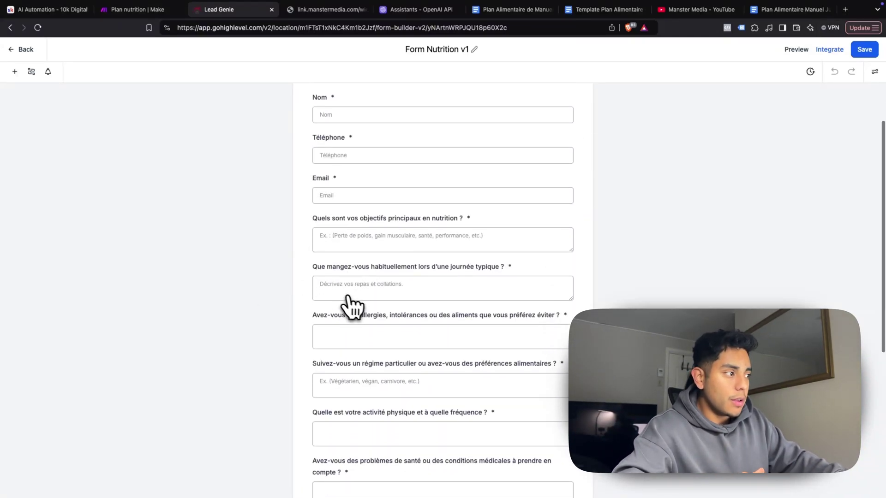
pyautogui.click(19, 50)
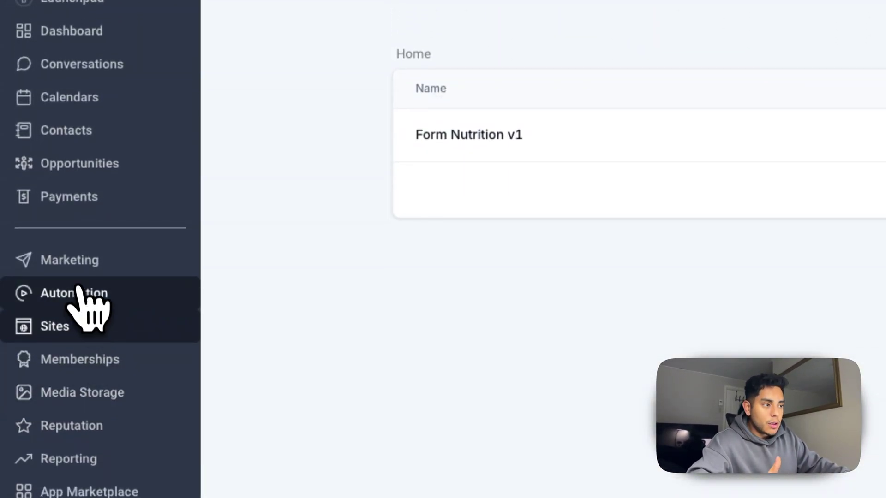
# Open the Lead Magnet Forms Webhook workflow from Automation's 01. Lead Magnet folder
pyautogui.click(85, 297)
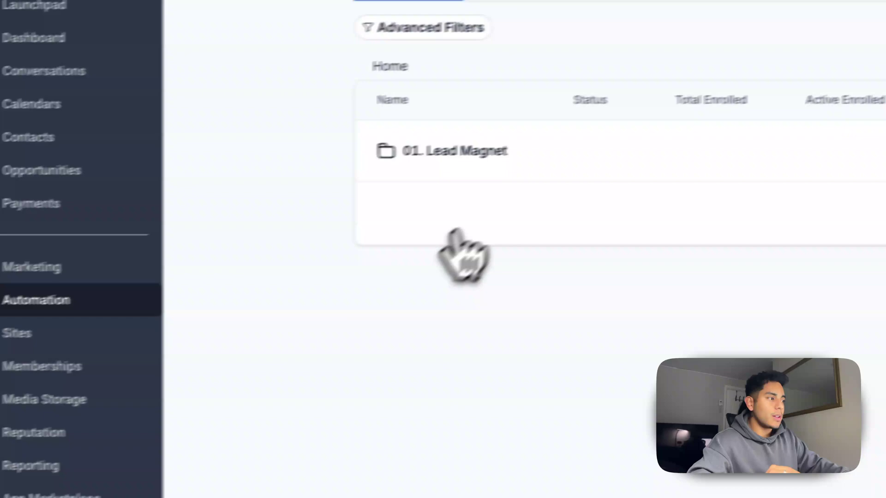
pyautogui.click(477, 154)
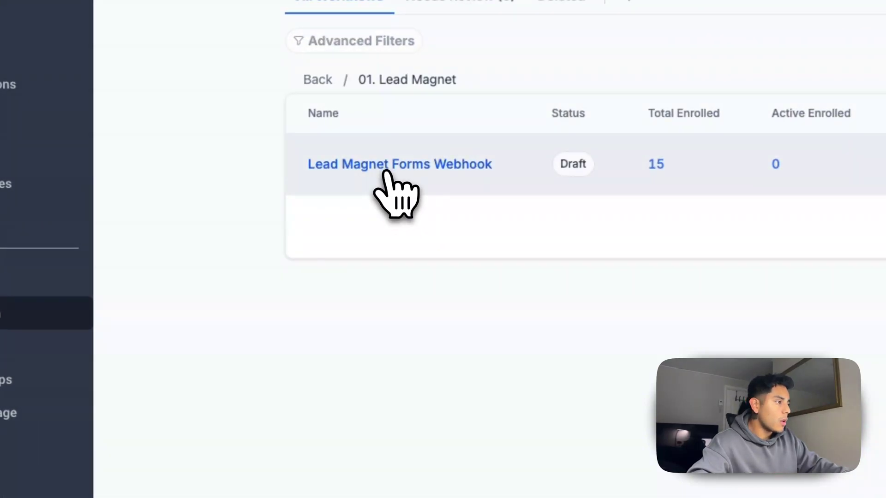
pyautogui.click(387, 166)
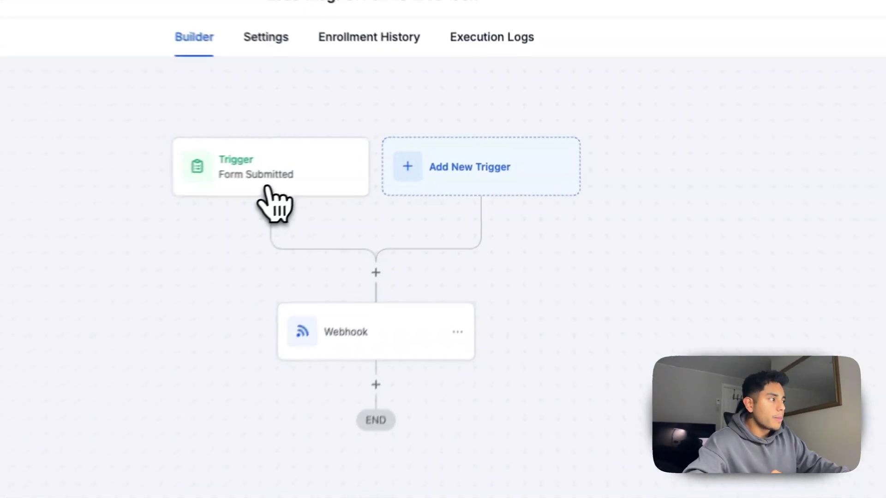
# Change the trigger to Form Submitted and add a 'Form is' filter
pyautogui.click(267, 189)
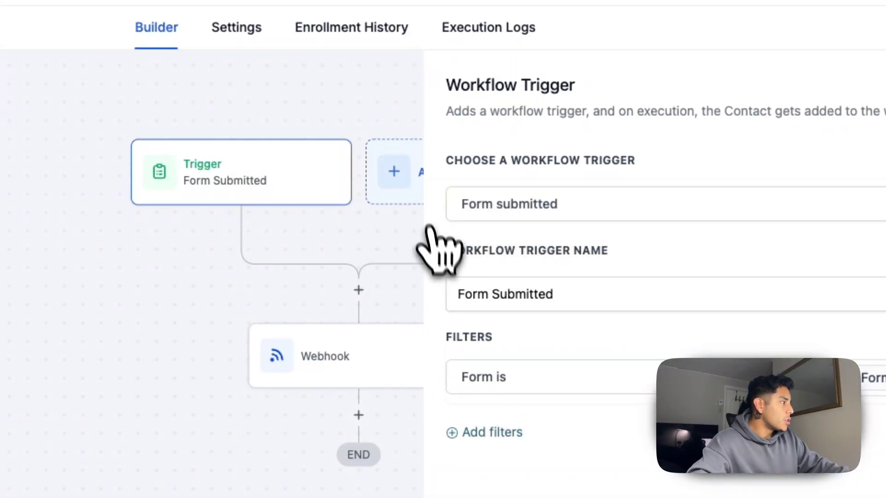
pyautogui.click(397, 196)
pyautogui.write('form')
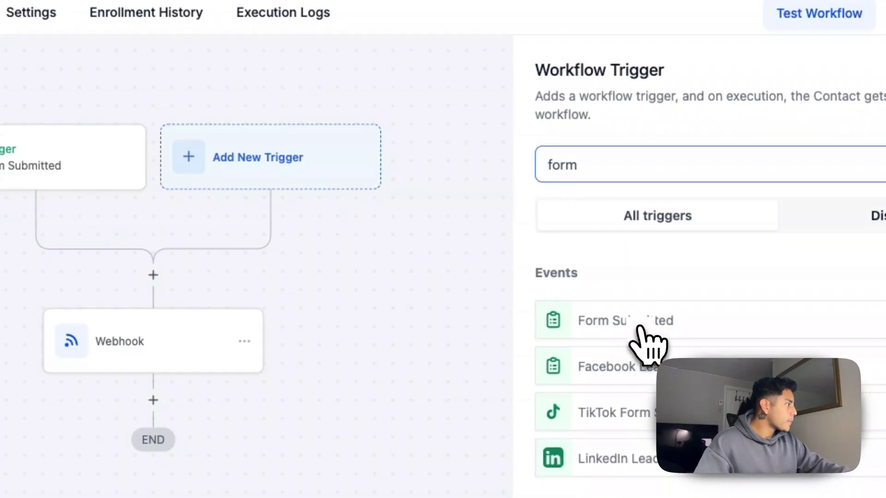
pyautogui.click(641, 327)
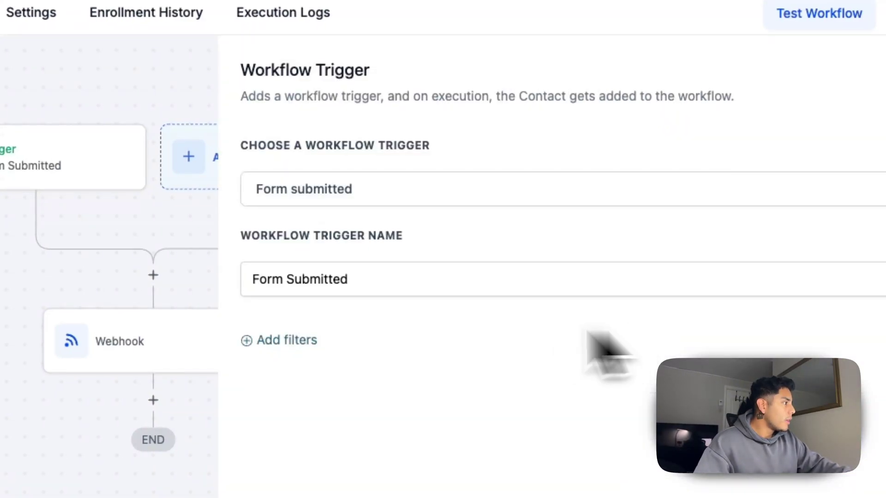
pyautogui.click(460, 266)
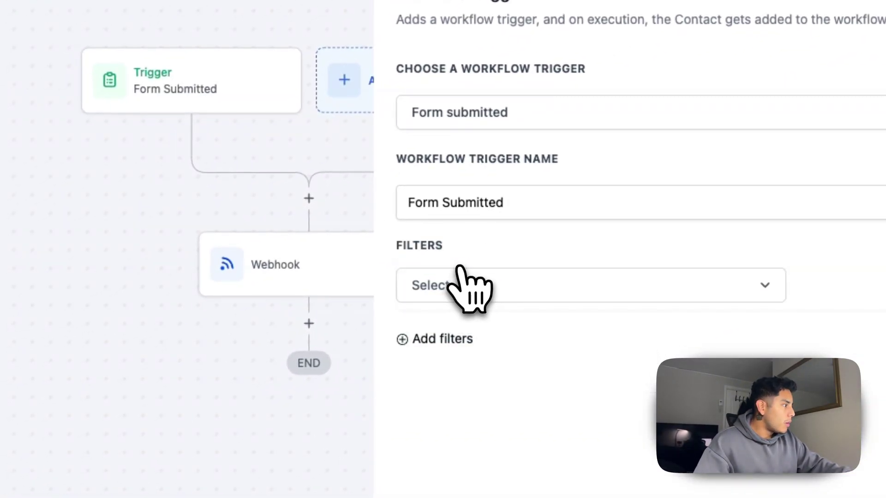
pyautogui.click(513, 295)
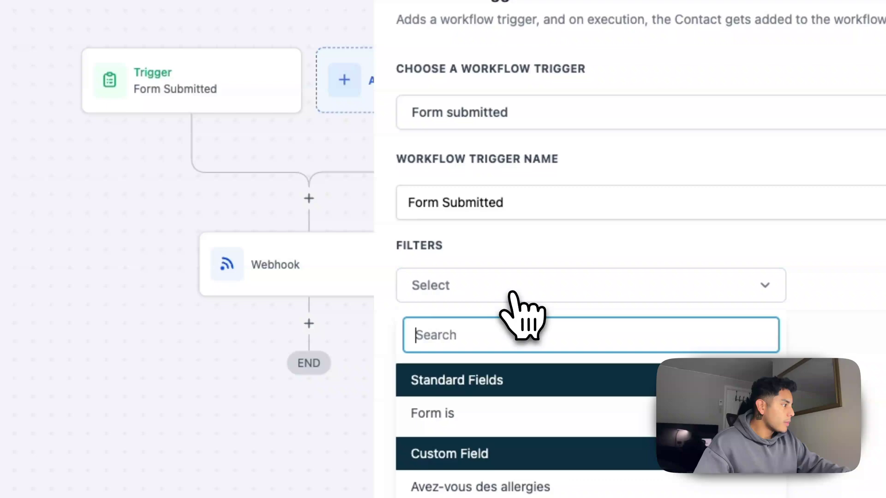
pyautogui.click(462, 415)
pyautogui.click(881, 287)
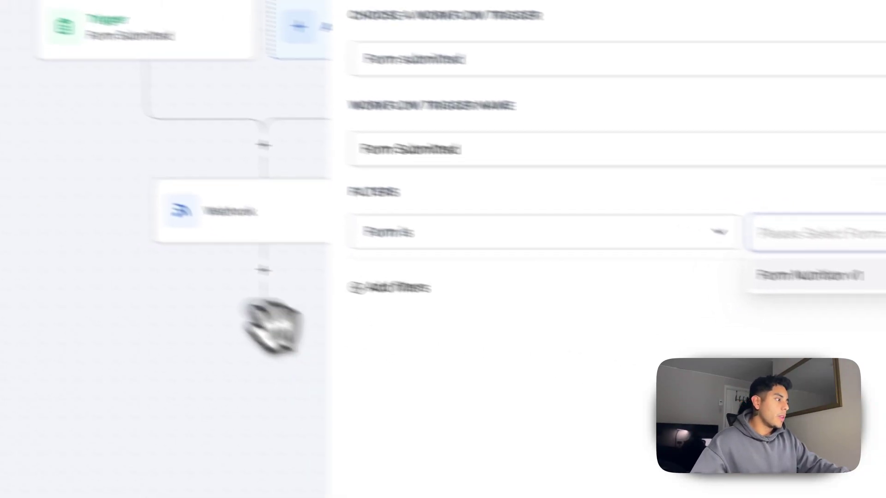
pyautogui.click(74, 282)
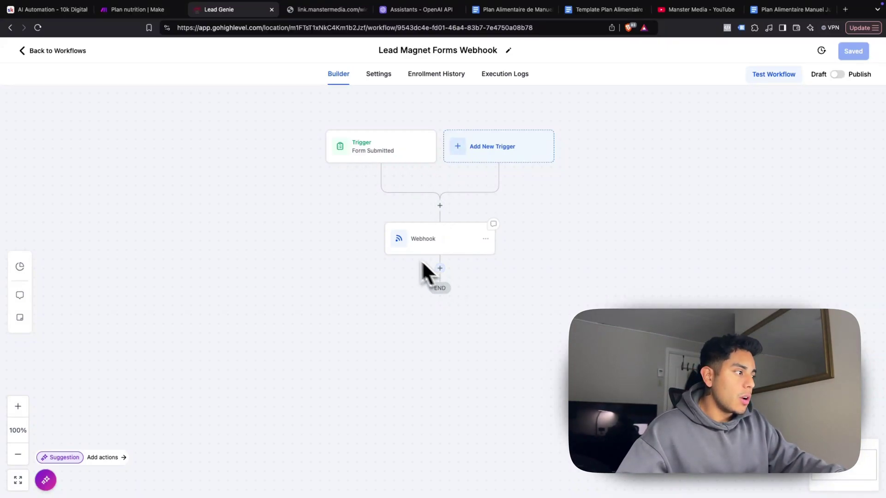
# Add a Webhook action with method POST below the existing webhook step
pyautogui.click(439, 268)
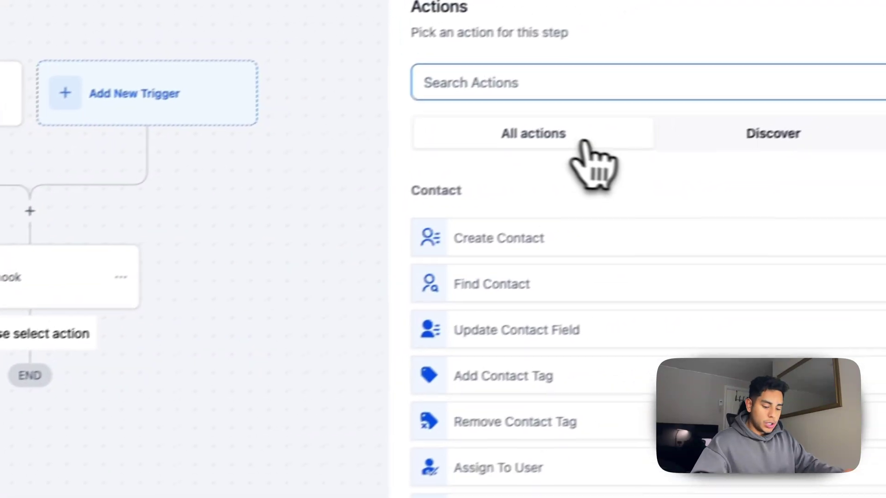
pyautogui.write('webhook')
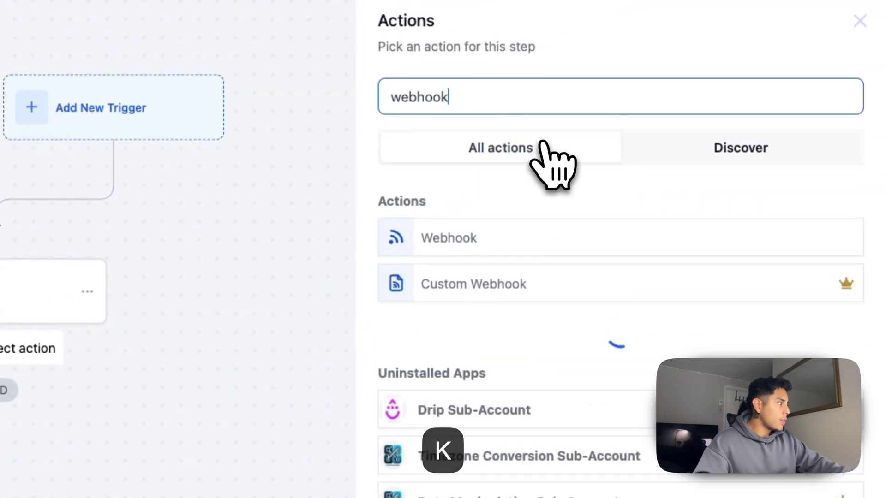
pyautogui.click(447, 248)
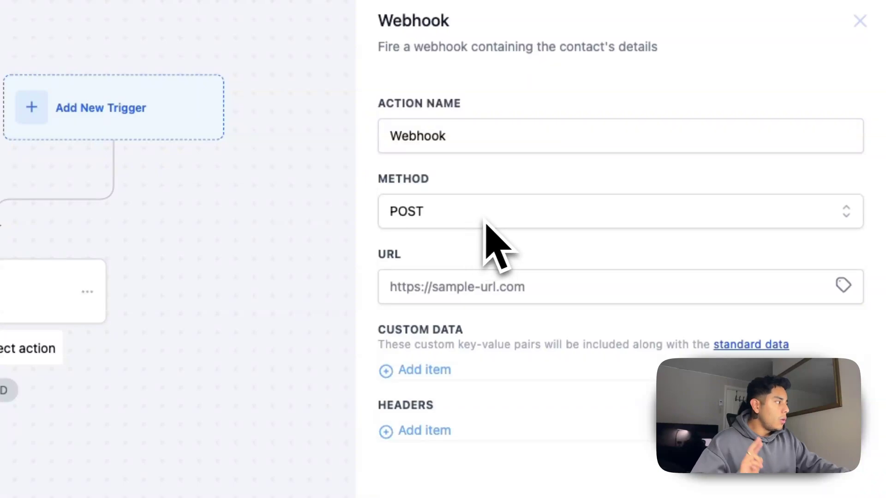
pyautogui.click(526, 220)
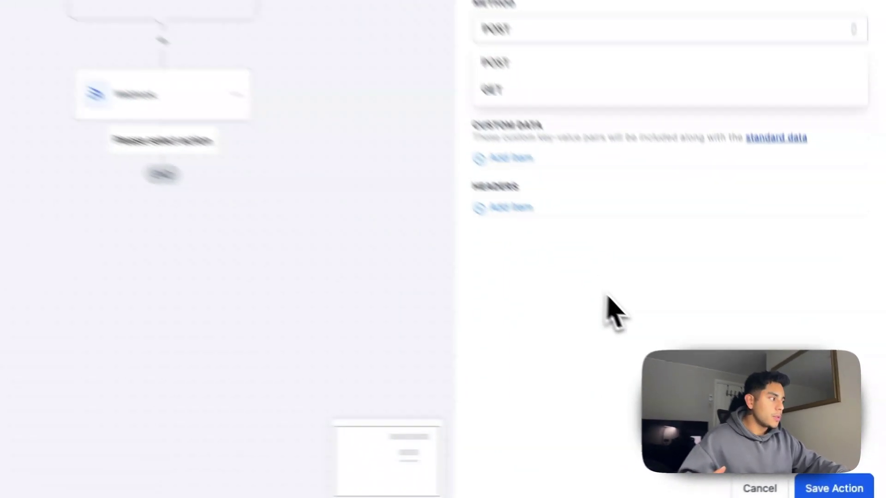
pyautogui.click(718, 379)
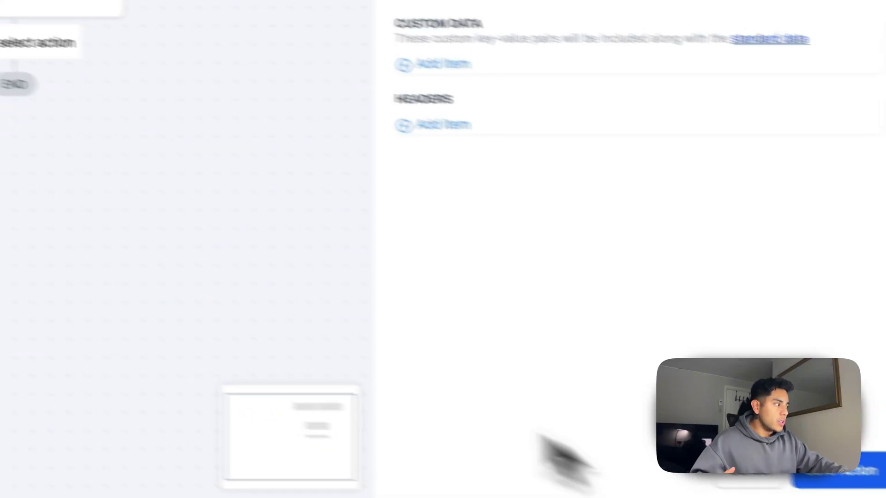
pyautogui.click(591, 280)
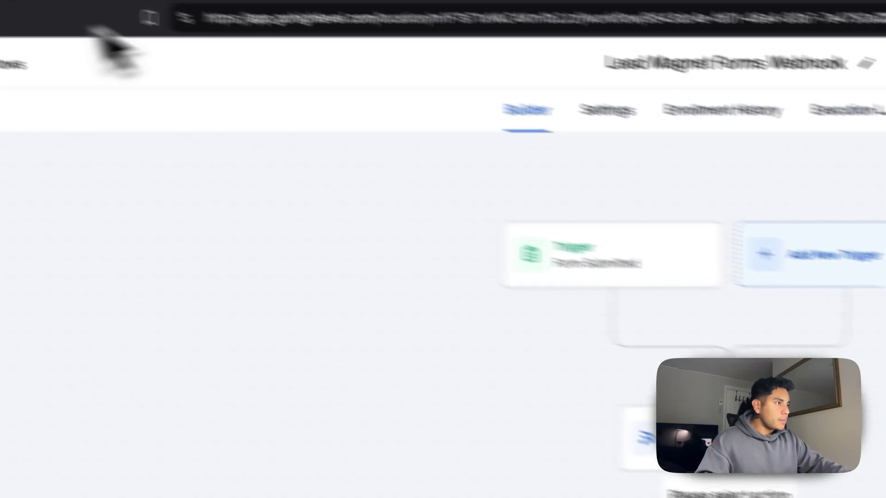
pyautogui.click(253, 16)
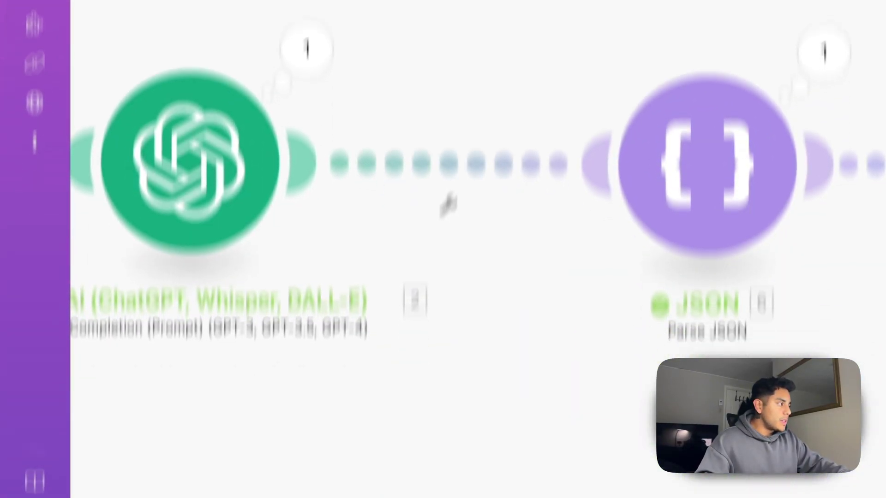
# Add a Webhooks Custom webhook module in Make with a new hook named 'DEmo'
pyautogui.moveTo(222, 283); pyautogui.dragTo(392, 280)
pyautogui.scroll(-5, 391, 280)
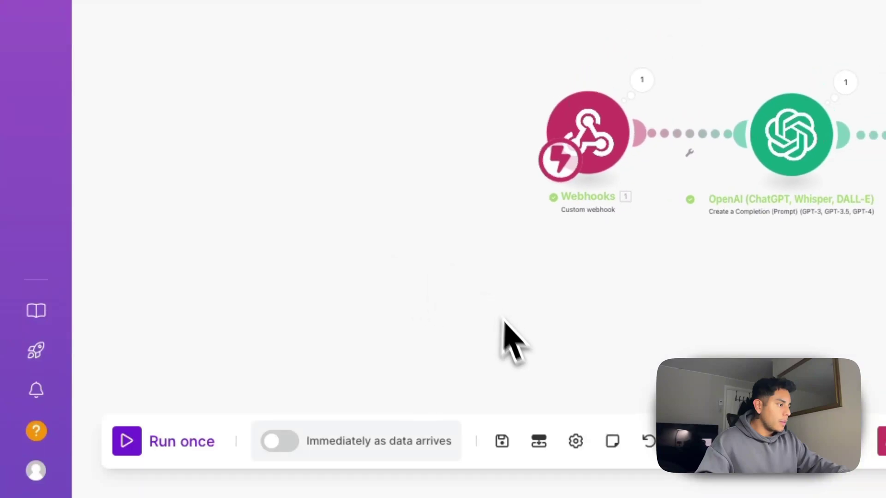
pyautogui.moveTo(502, 338); pyautogui.dragTo(446, 131)
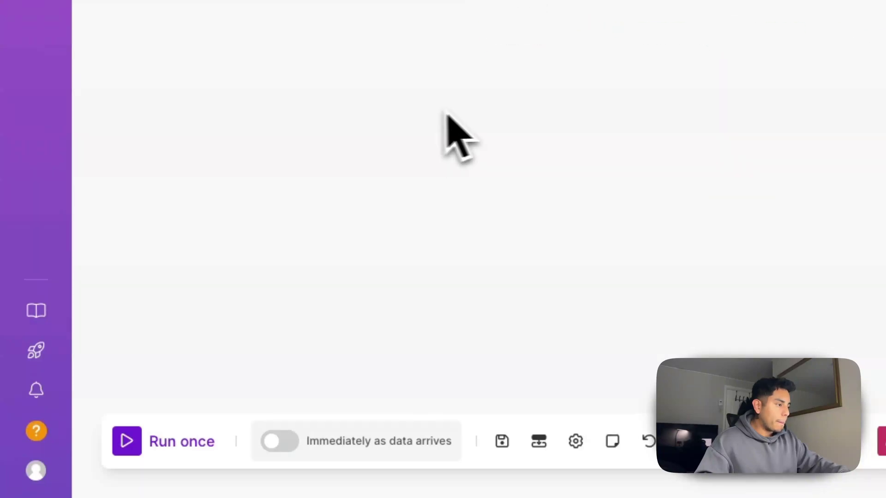
pyautogui.rightClick(504, 100)
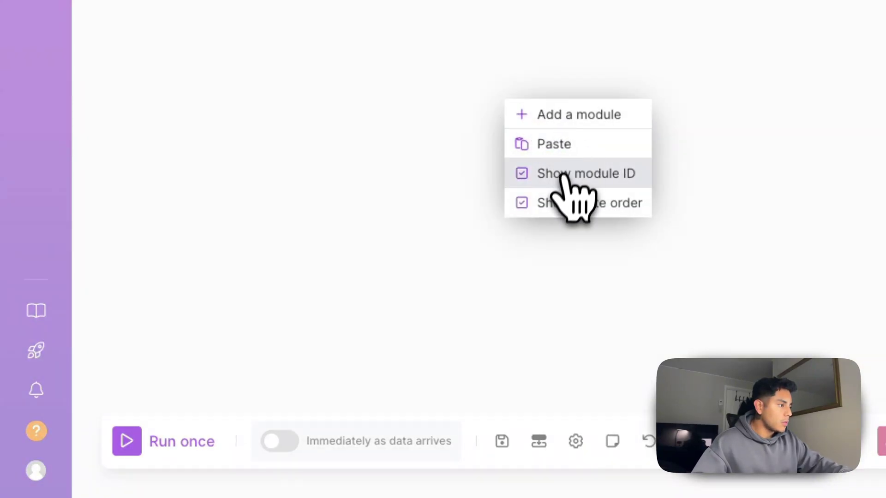
pyautogui.click(571, 123)
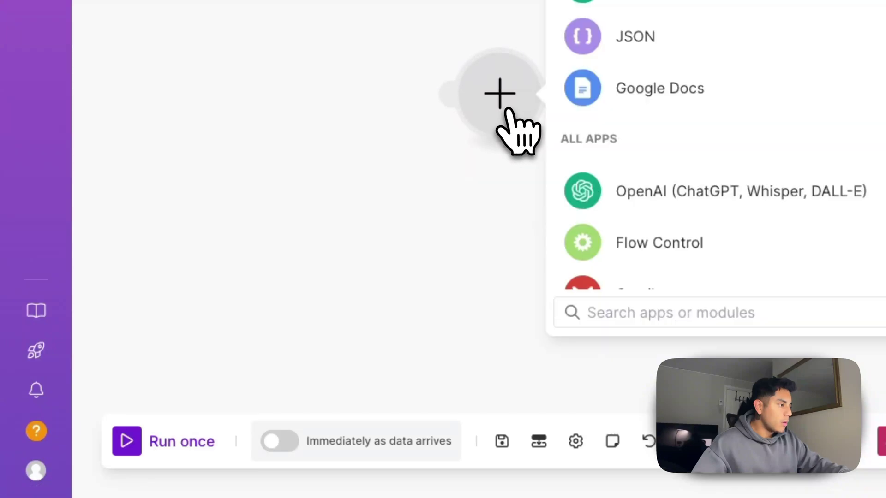
pyautogui.click(571, 76)
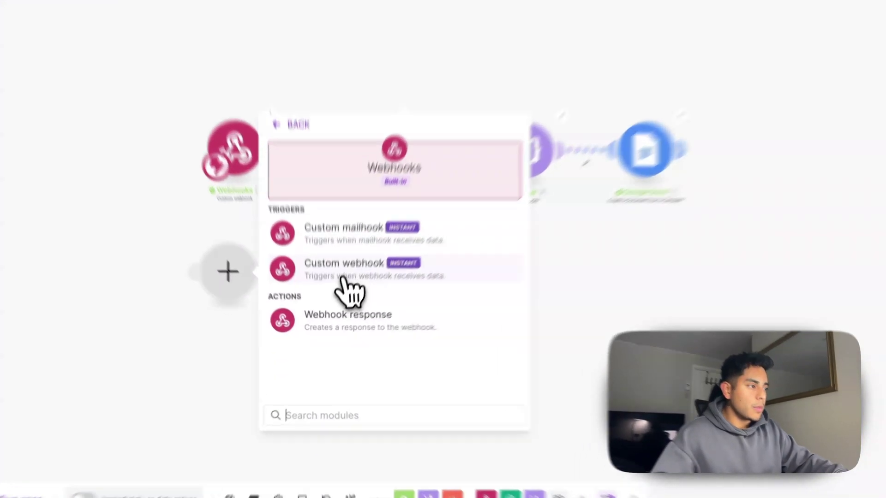
pyautogui.click(339, 296)
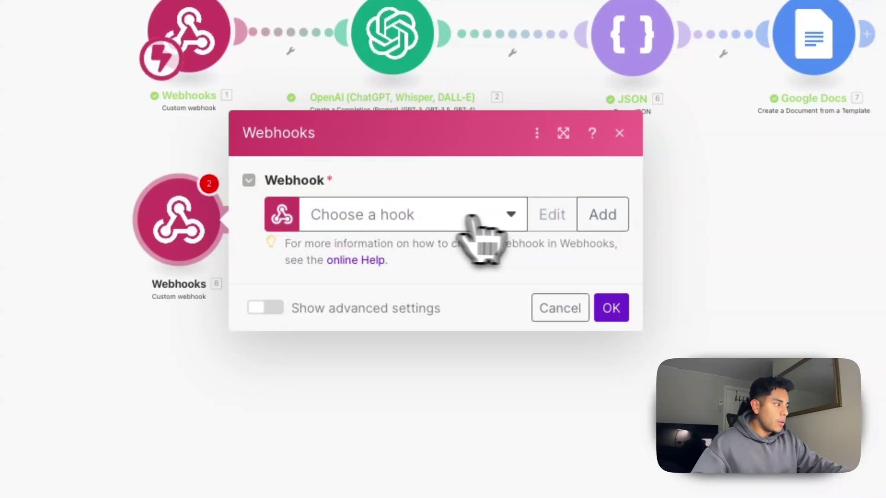
pyautogui.click(503, 217)
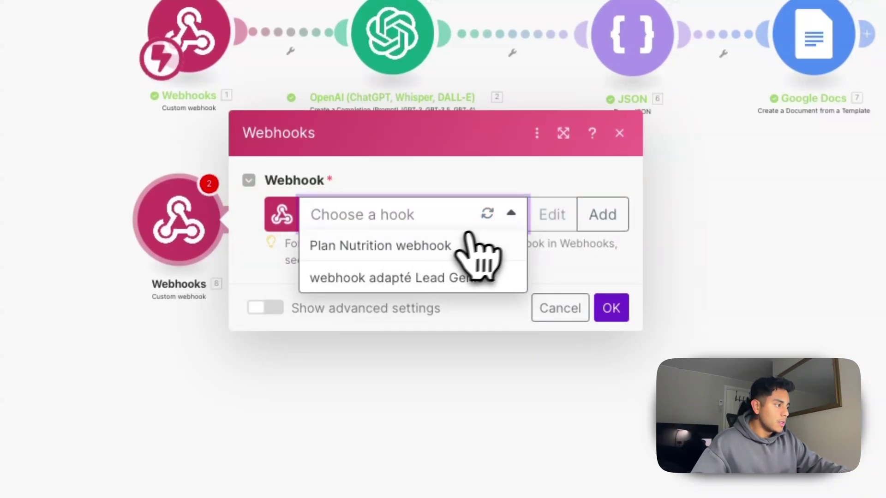
pyautogui.click(511, 215)
pyautogui.click(591, 216)
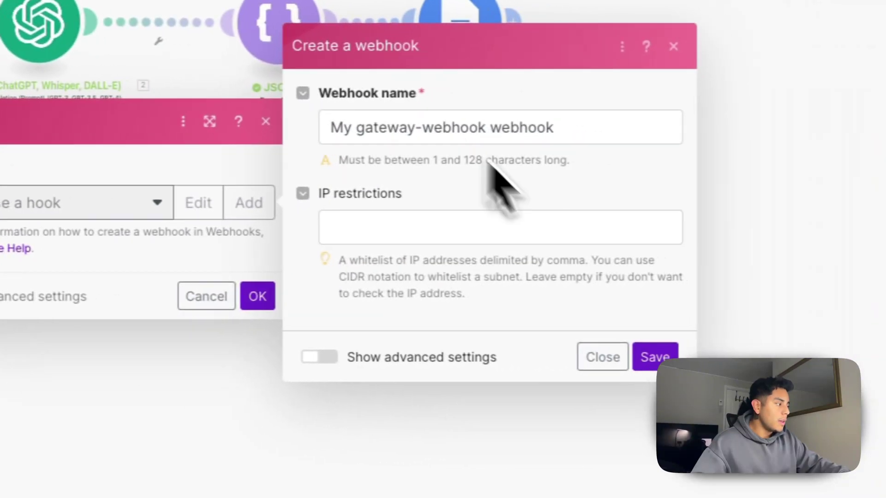
pyautogui.tripleClick(577, 132)
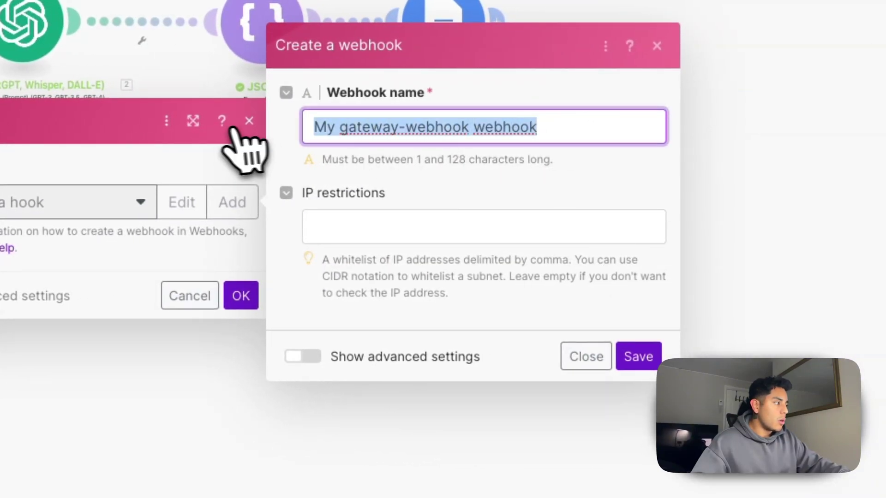
pyautogui.write('DEmo')
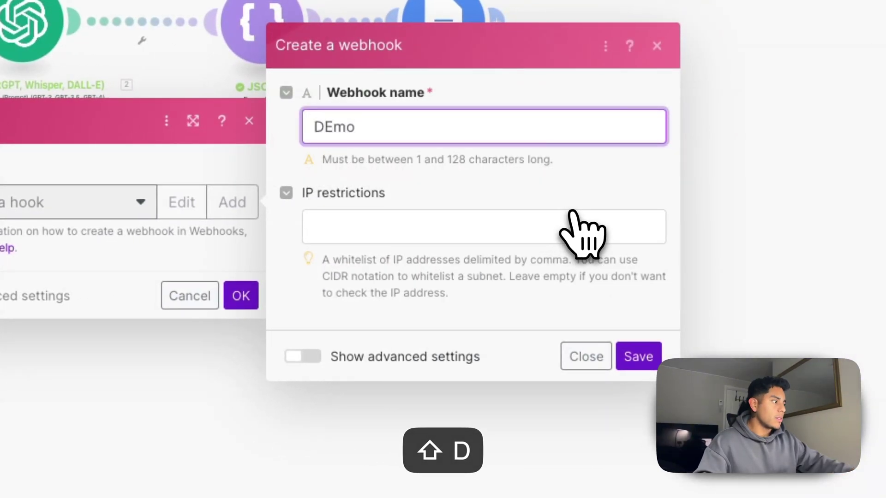
pyautogui.click(636, 356)
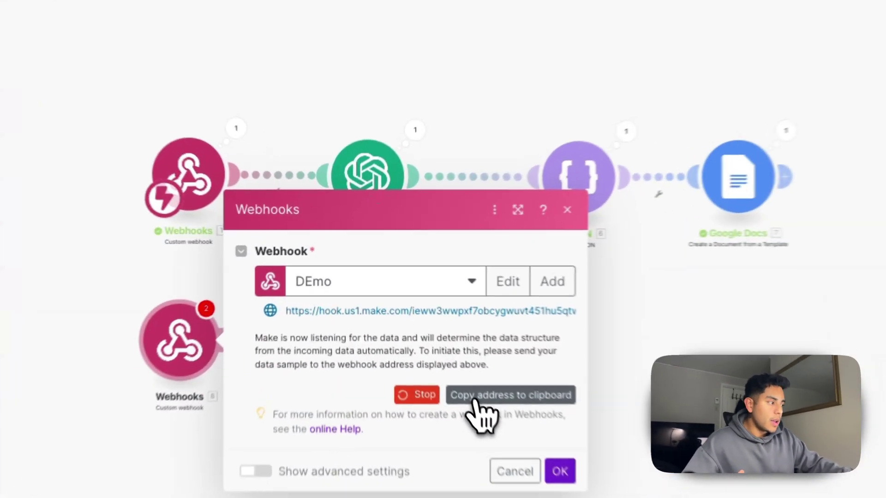
# Copy the DEmo webhook address into the GoHighLevel Webhook action's URL field
pyautogui.click(418, 328)
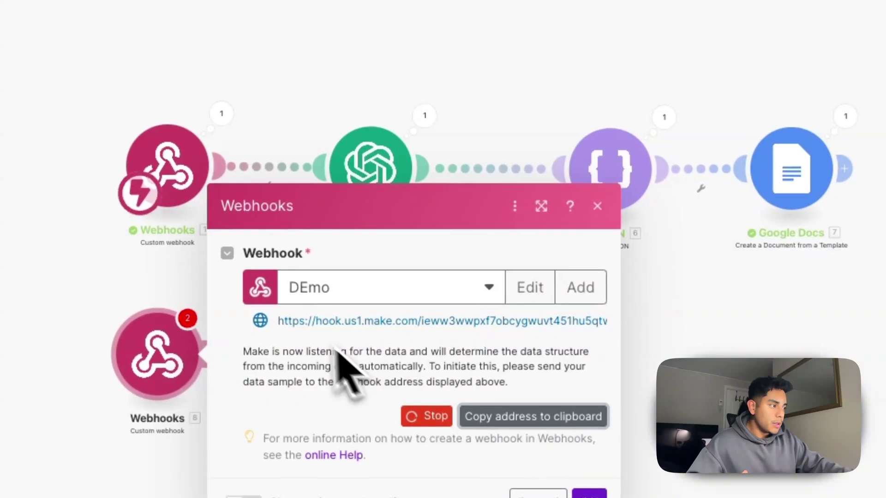
pyautogui.moveTo(280, 323); pyautogui.dragTo(615, 336)
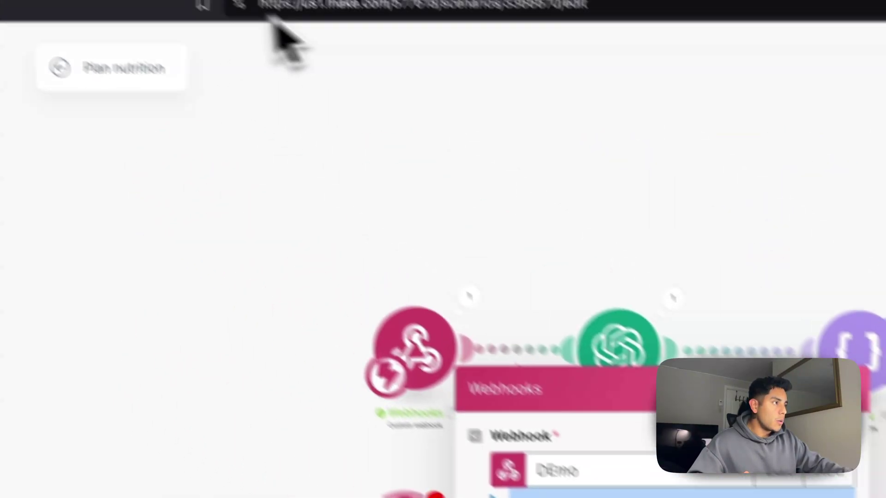
pyautogui.click(406, 19)
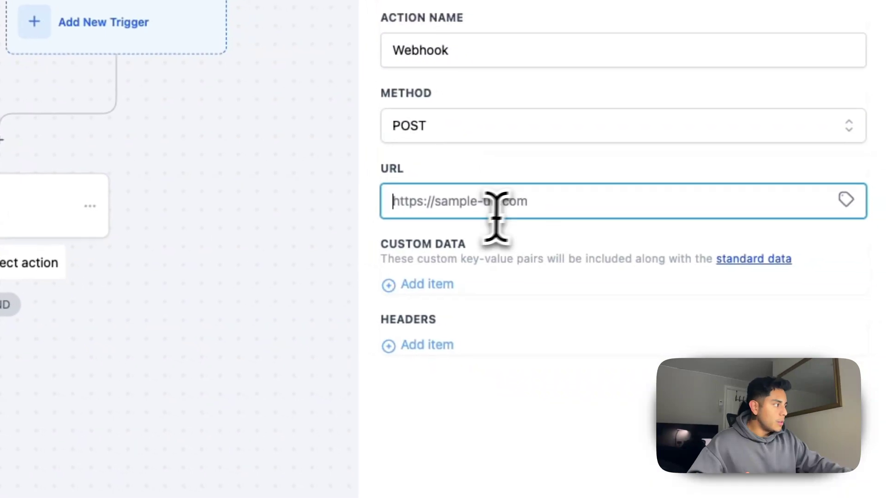
pyautogui.click(459, 203)
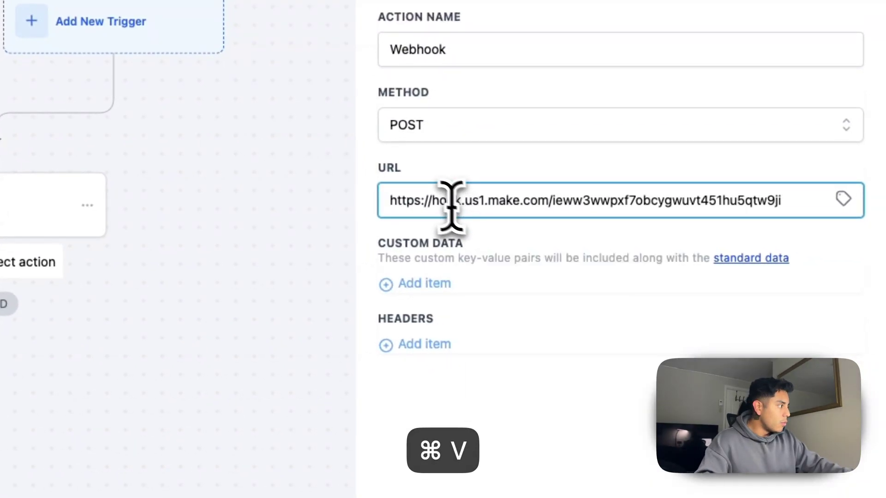
# Save the webhook action, then delete the duplicate second Webhook step from the workflow
pyautogui.click(812, 476)
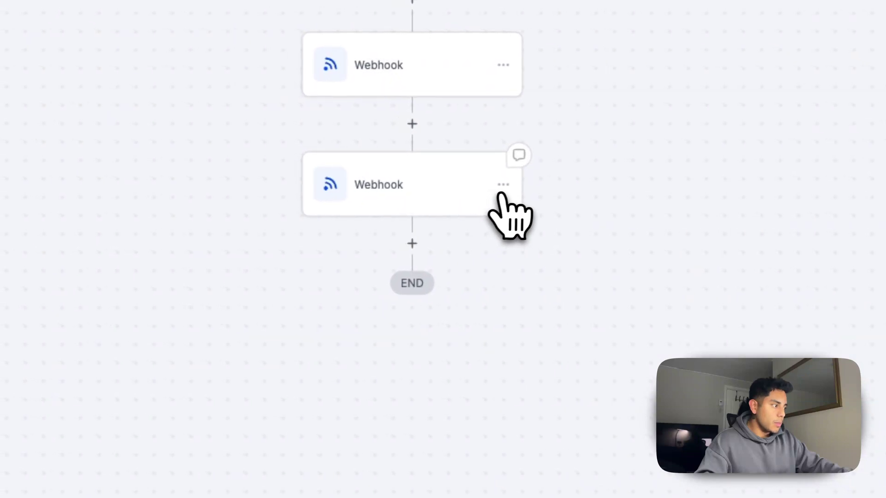
pyautogui.click(505, 185)
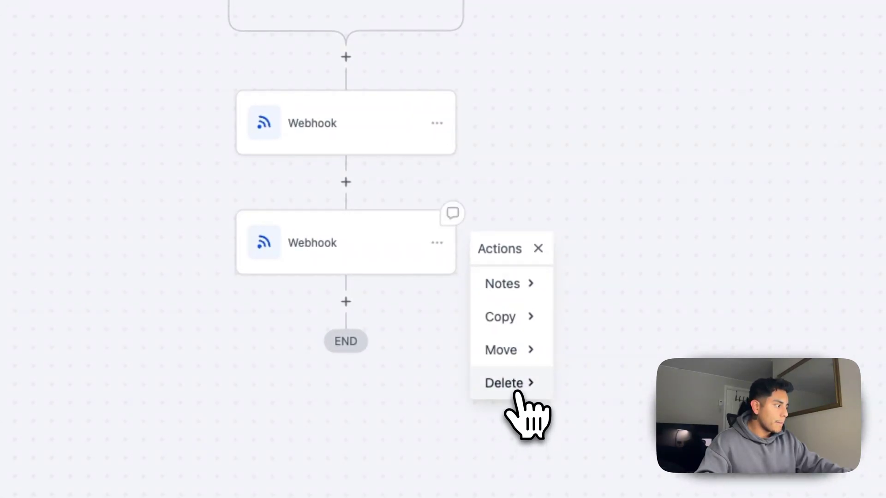
pyautogui.click(514, 388)
pyautogui.click(605, 288)
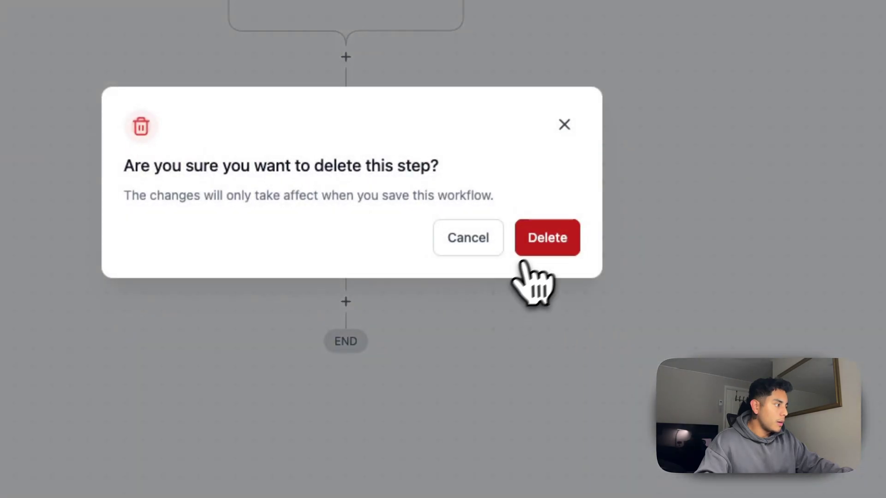
pyautogui.click(525, 255)
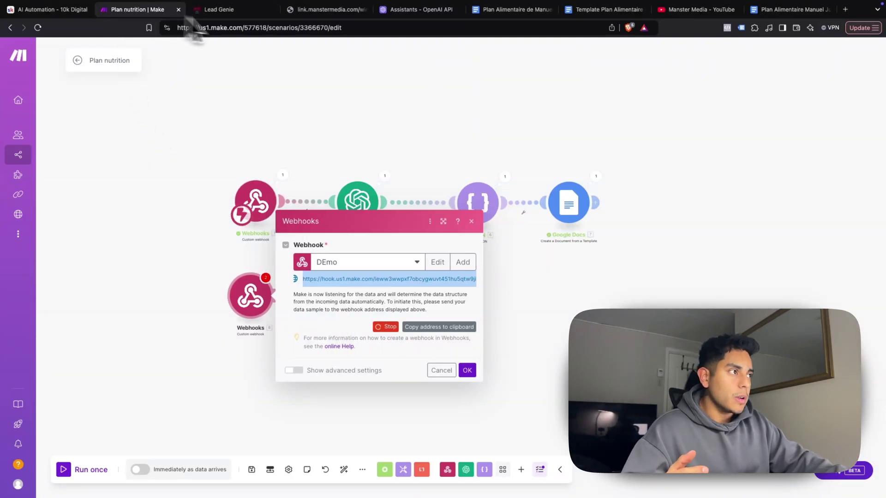
# Launch a GoHighLevel workflow test for the sample contact, then go back to Make
pyautogui.click(217, 10)
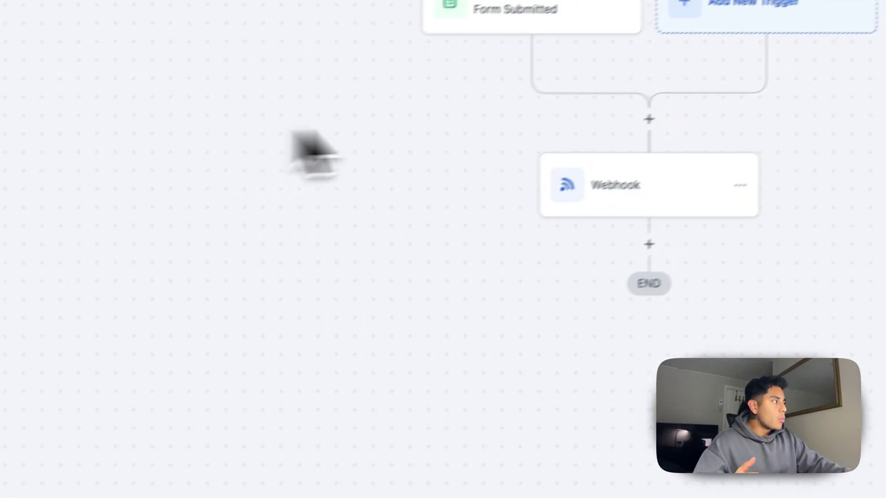
pyautogui.click(664, 104)
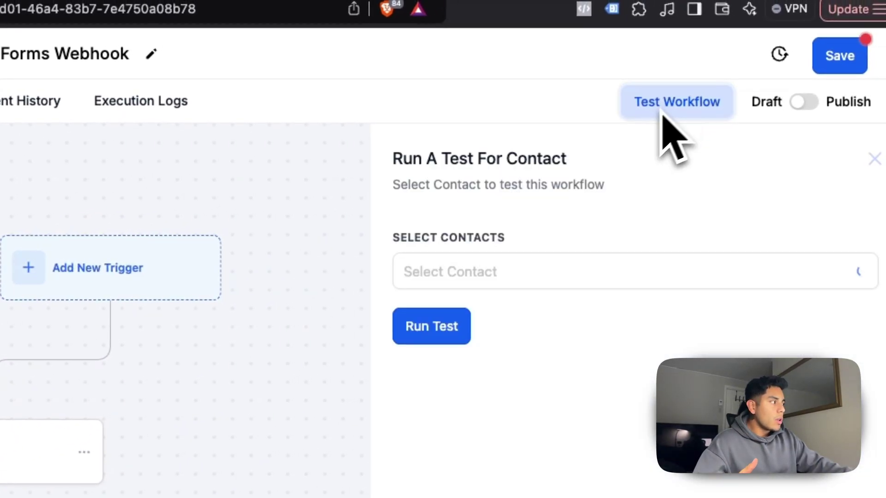
pyautogui.click(470, 273)
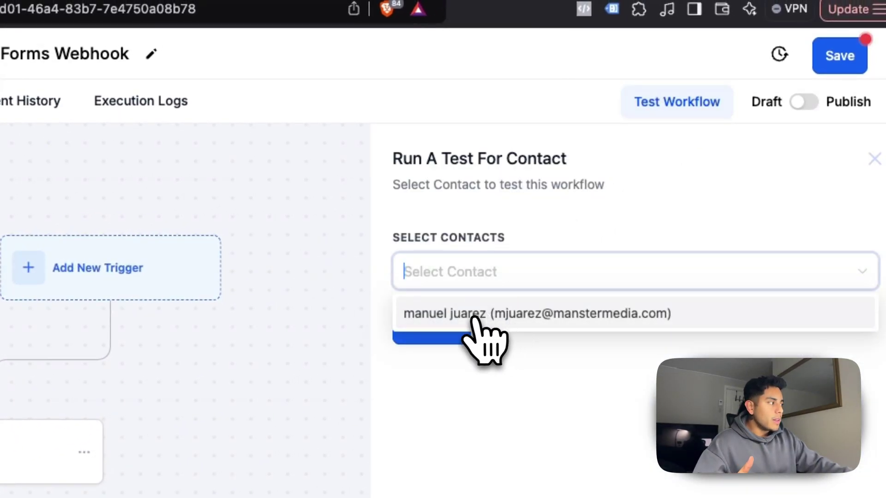
pyautogui.click(463, 319)
pyautogui.click(517, 392)
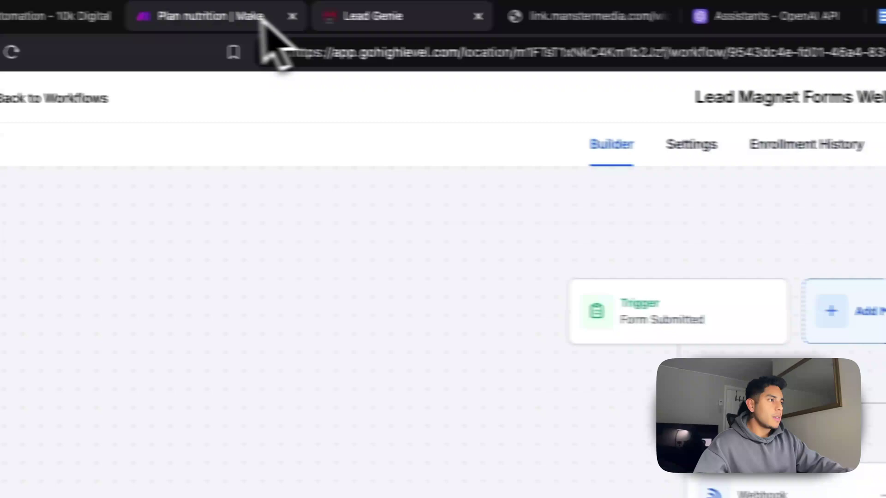
pyautogui.click(262, 19)
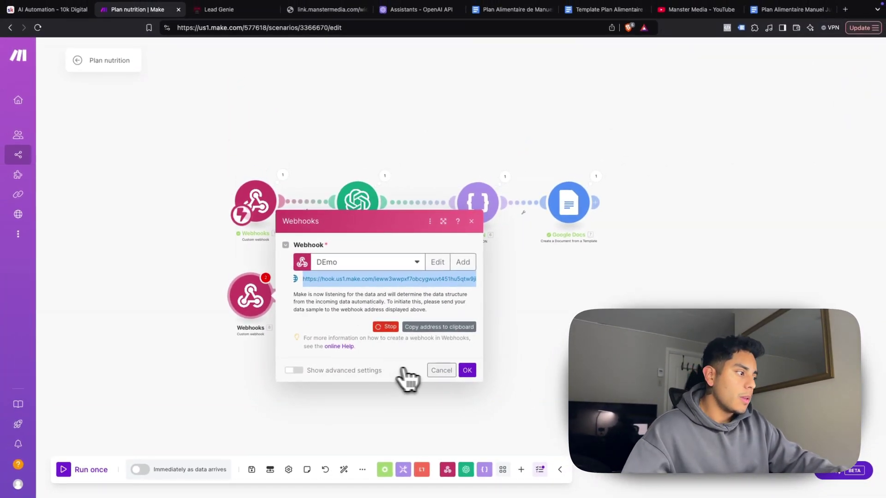
# Close the webhook dialog and delete the spare unconnected Webhooks module
pyautogui.click(441, 371)
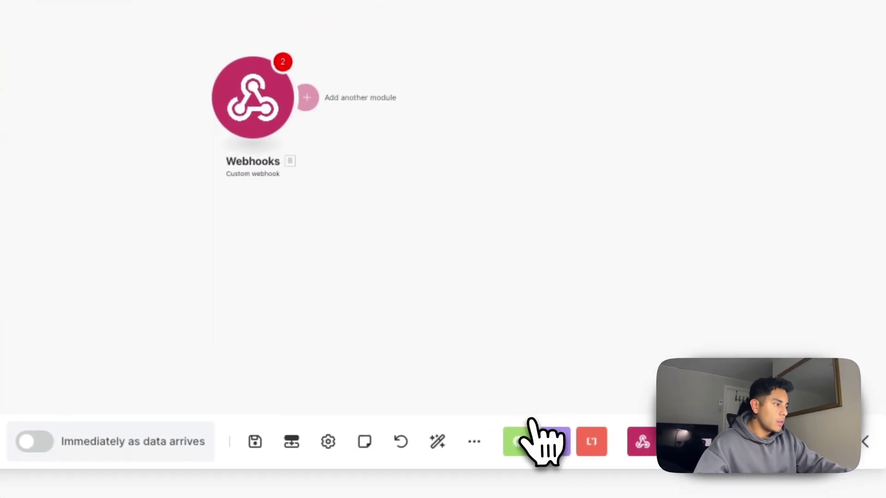
pyautogui.rightClick(261, 113)
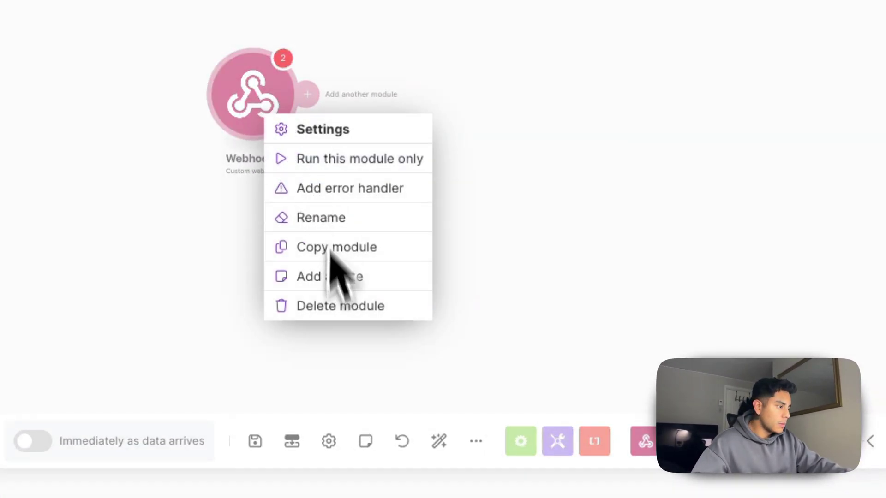
pyautogui.click(329, 307)
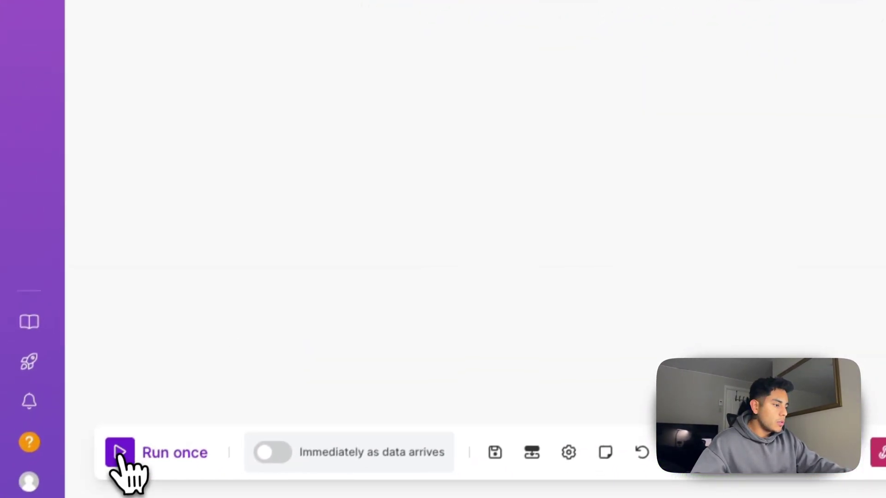
# Run the scenario once, waiting for new webhook data, and dismiss the running-scenario notices
pyautogui.click(118, 455)
pyautogui.click(369, 468)
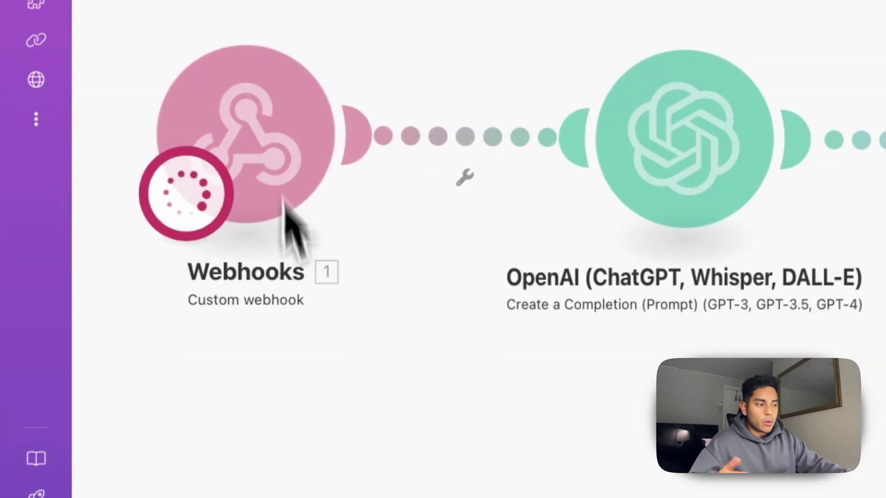
pyautogui.click(139, 447)
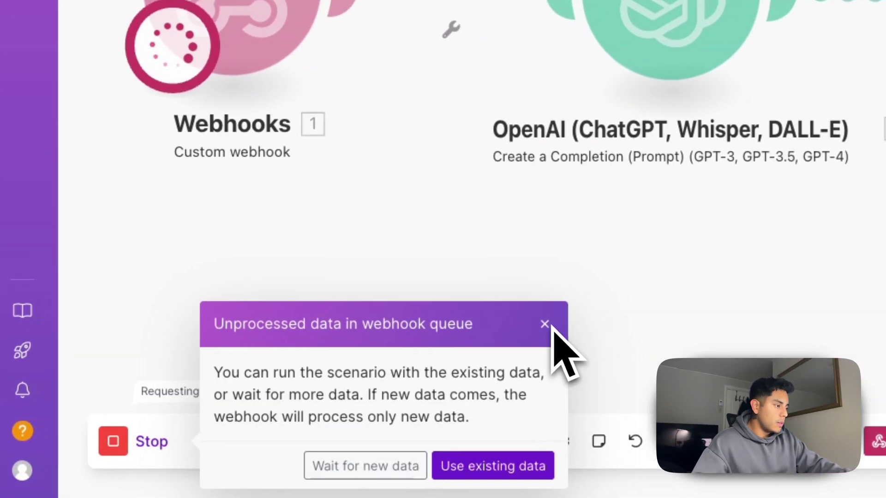
pyautogui.click(475, 475)
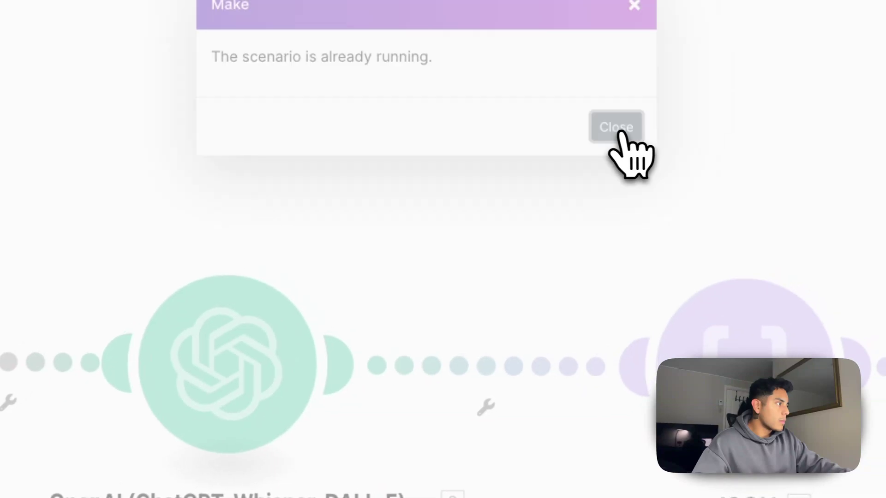
pyautogui.click(618, 129)
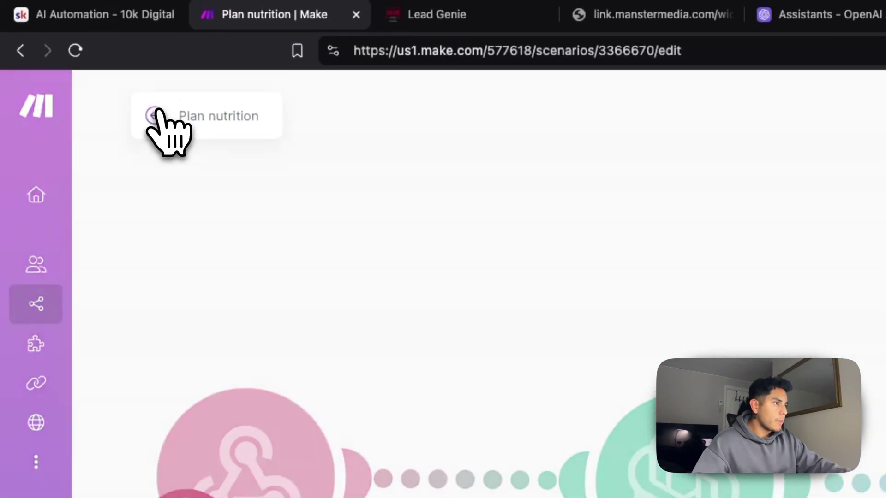
pyautogui.click(158, 118)
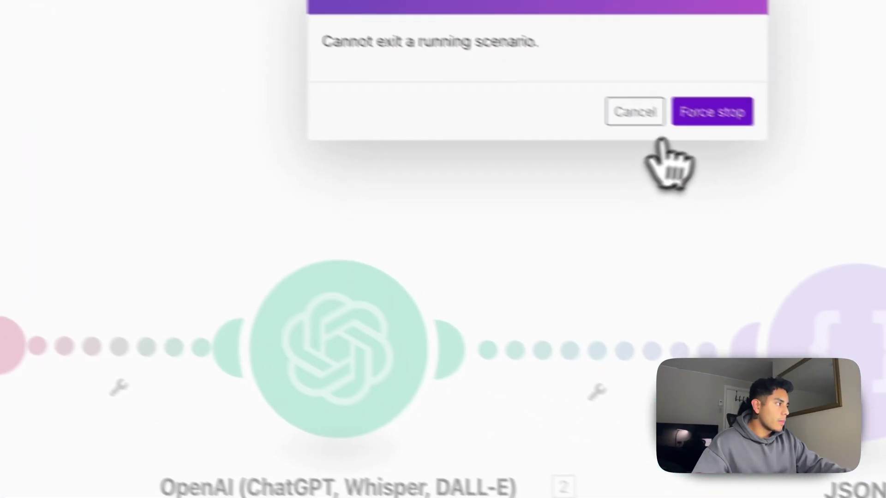
pyautogui.click(655, 115)
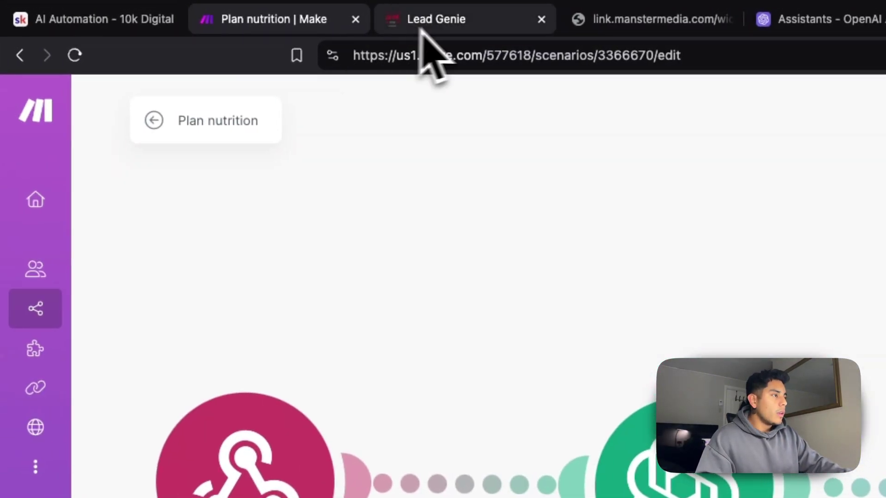
# Check the GoHighLevel workflow, then review the webhook trigger's settings in Make without changes
pyautogui.click(420, 19)
pyautogui.click(293, 19)
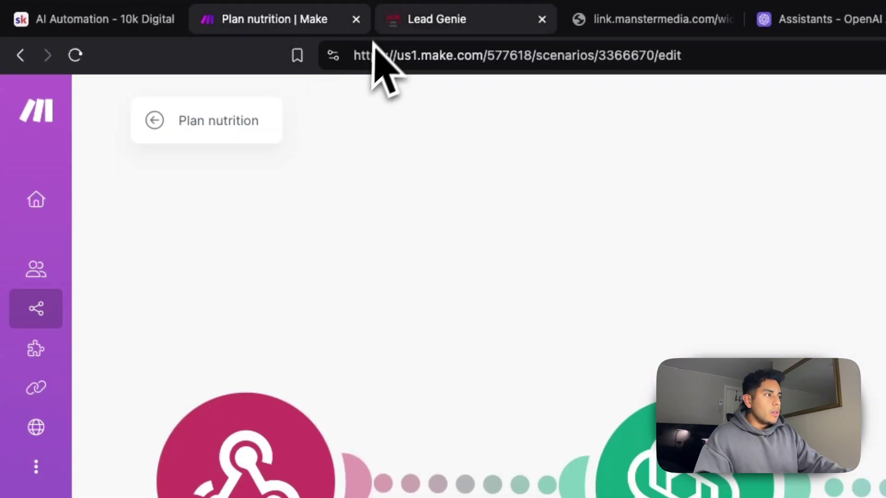
pyautogui.click(442, 21)
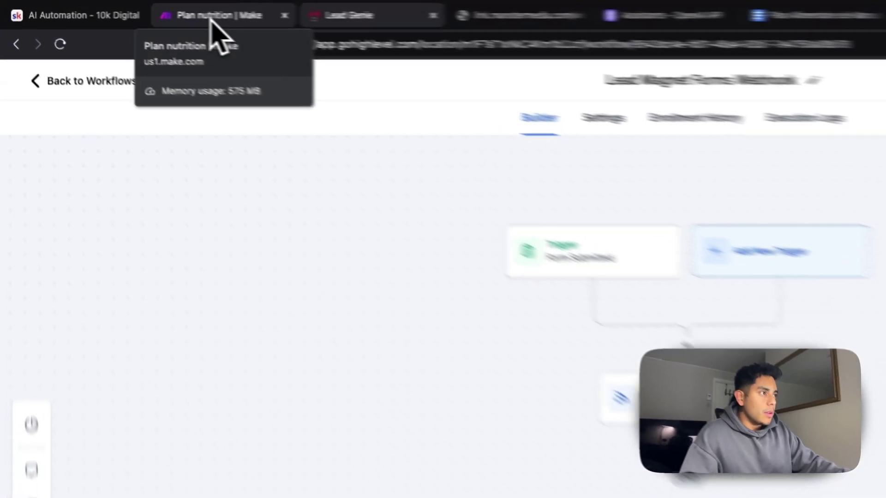
pyautogui.click(138, 9)
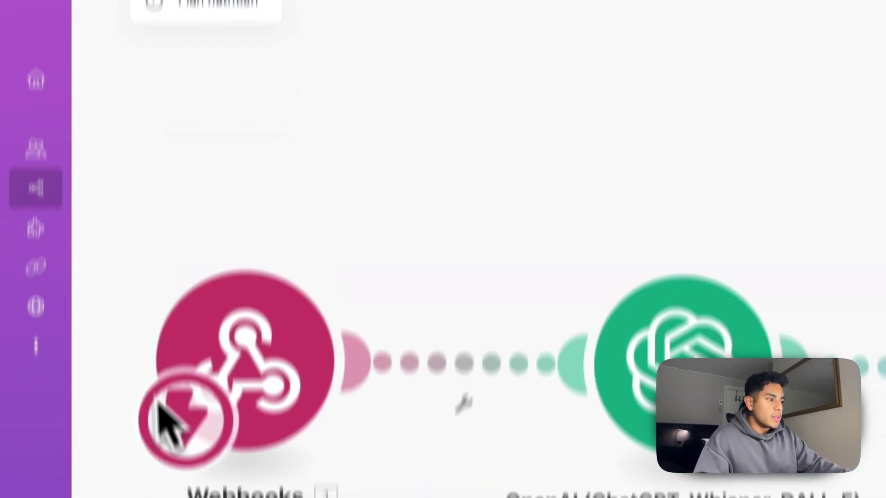
pyautogui.click(323, 361)
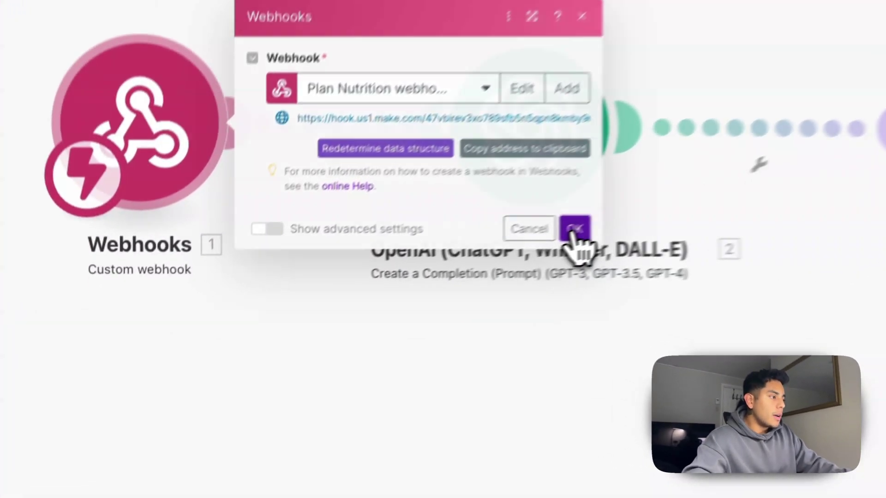
pyautogui.click(369, 301)
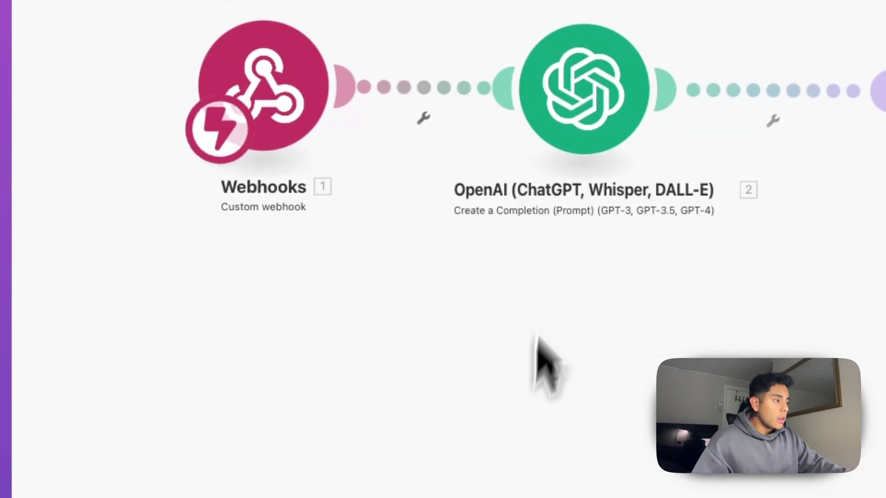
# Add an OpenAI Create a Completion module and connect it automatically into the scenario flow
pyautogui.rightClick(570, 308)
pyautogui.click(618, 321)
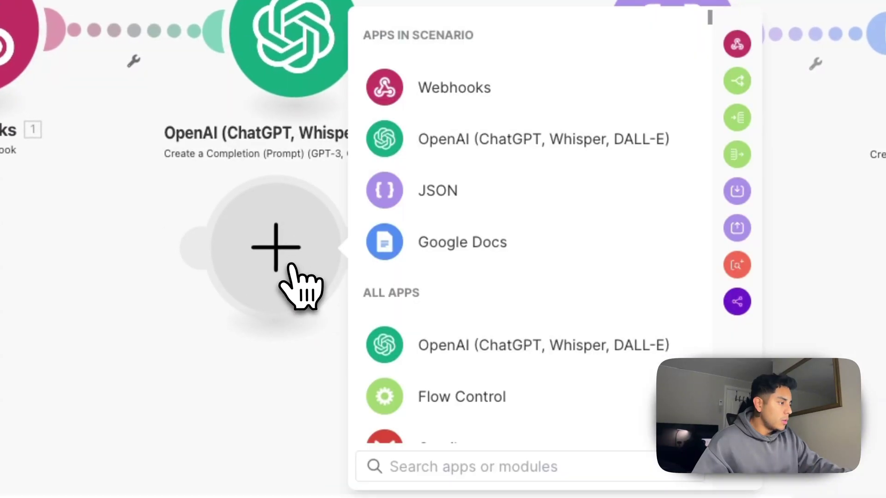
pyautogui.click(460, 147)
pyautogui.scroll(-5, 500, 340)
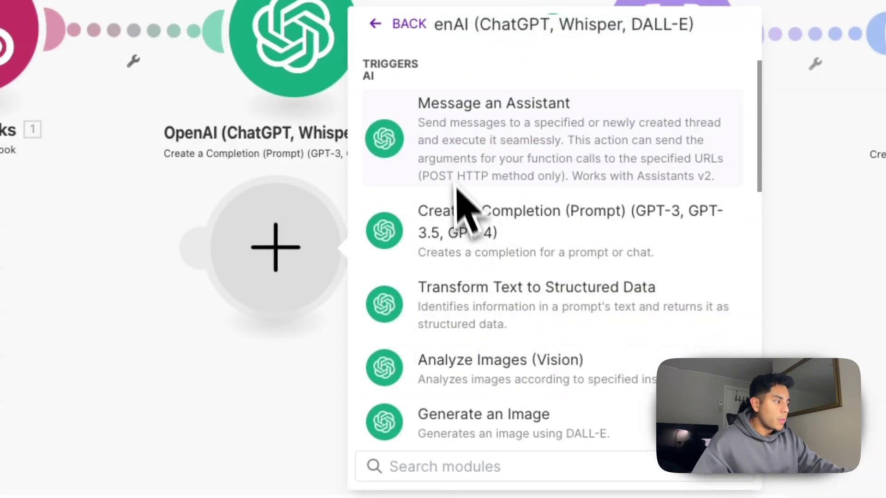
pyautogui.scroll(-1, 446, 255)
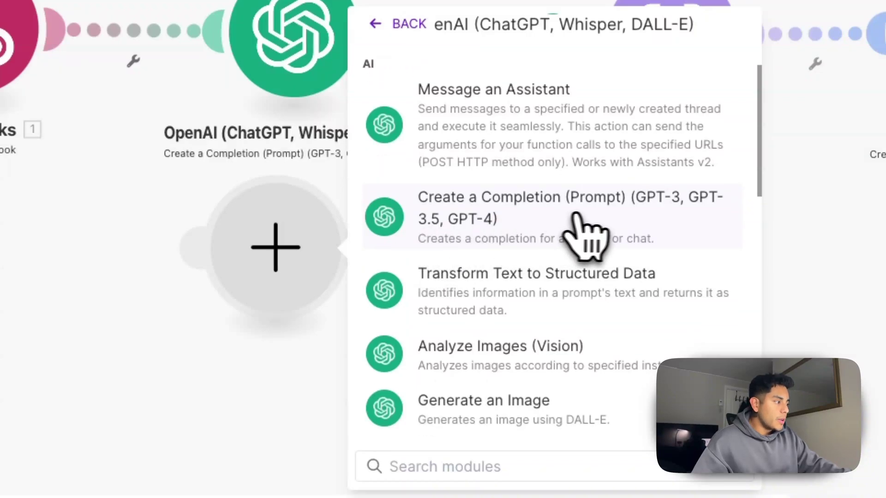
pyautogui.click(512, 223)
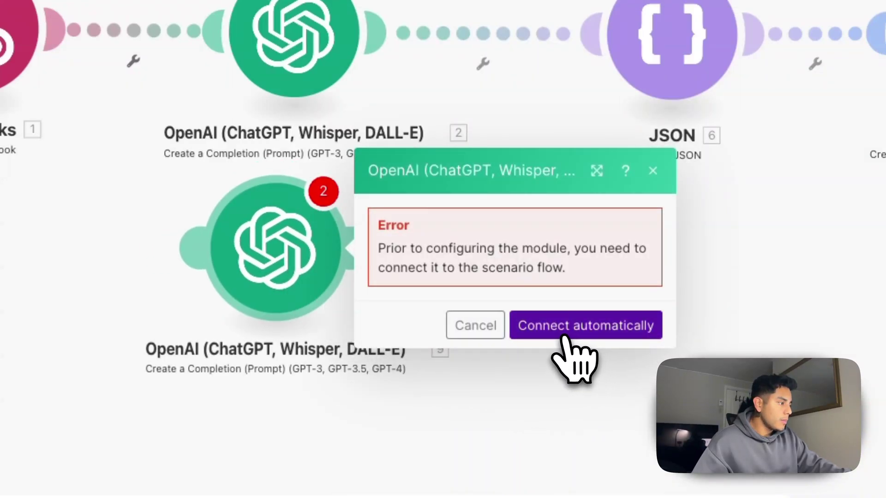
pyautogui.click(562, 333)
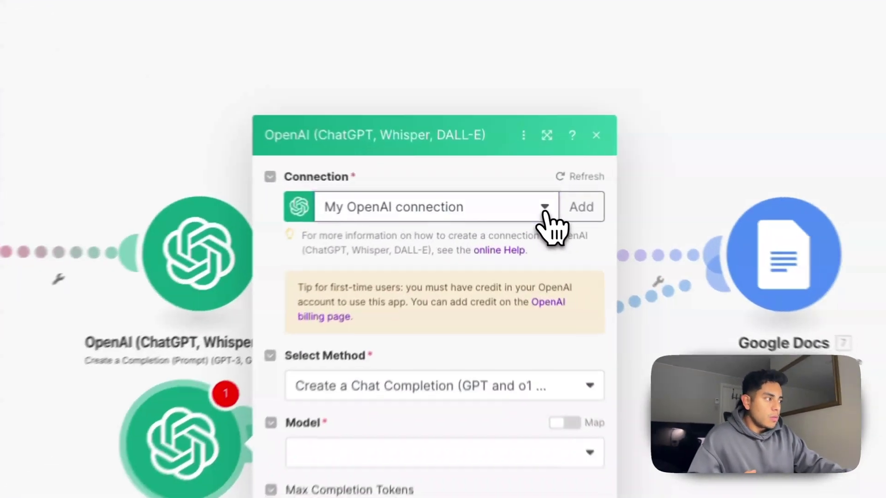
# Keep My OpenAI connection and select the chatgpt-4o-latest model for the new module
pyautogui.click(519, 198)
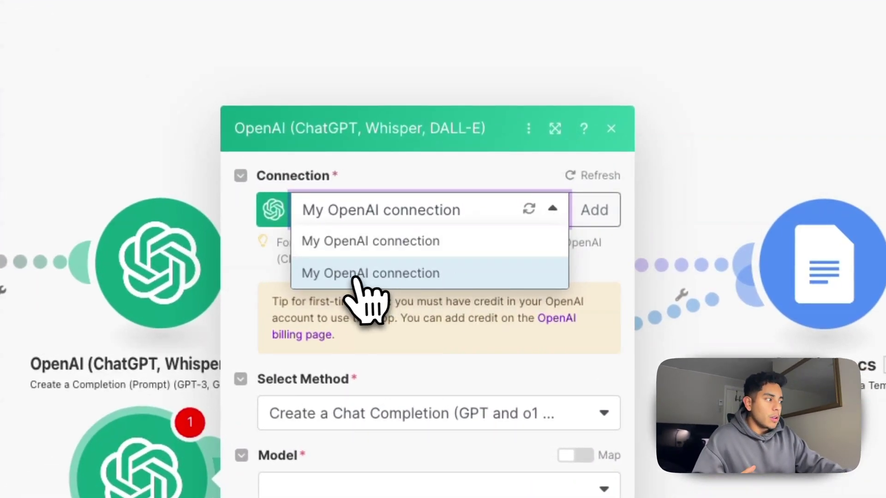
pyautogui.click(554, 209)
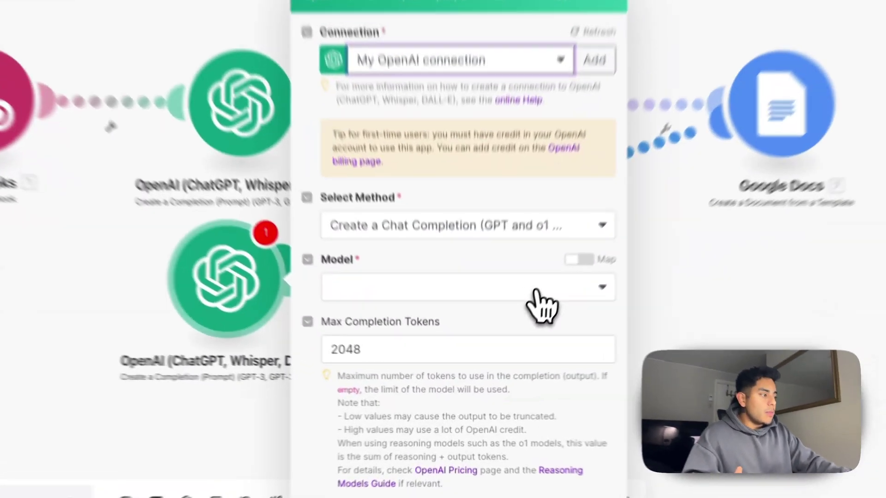
pyautogui.click(484, 337)
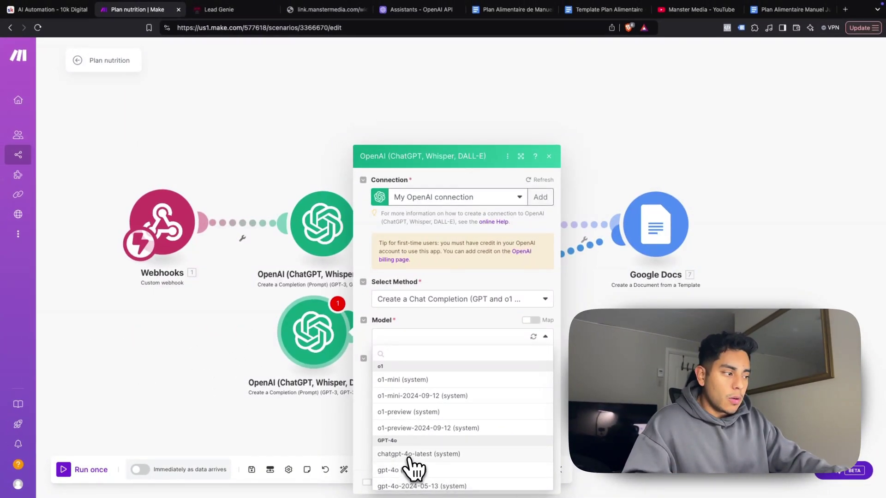
pyautogui.click(410, 456)
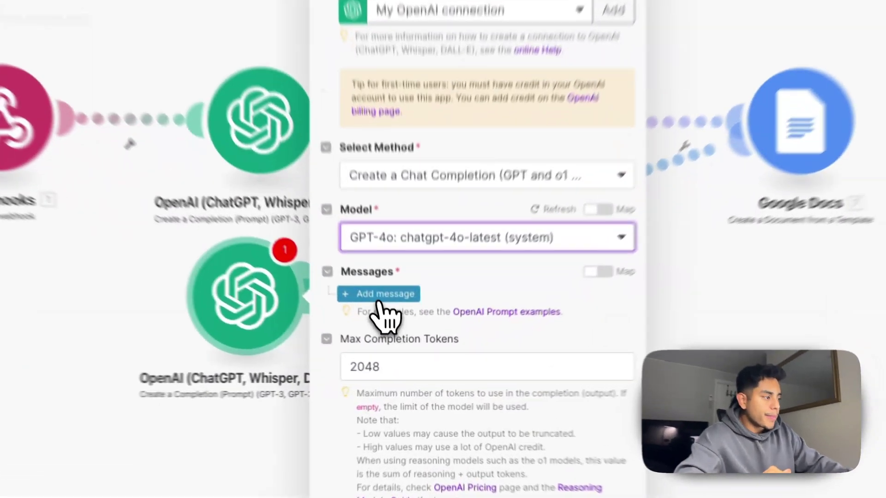
# Add a Message 1 to the prompt, leaving its role unselected
pyautogui.click(399, 332)
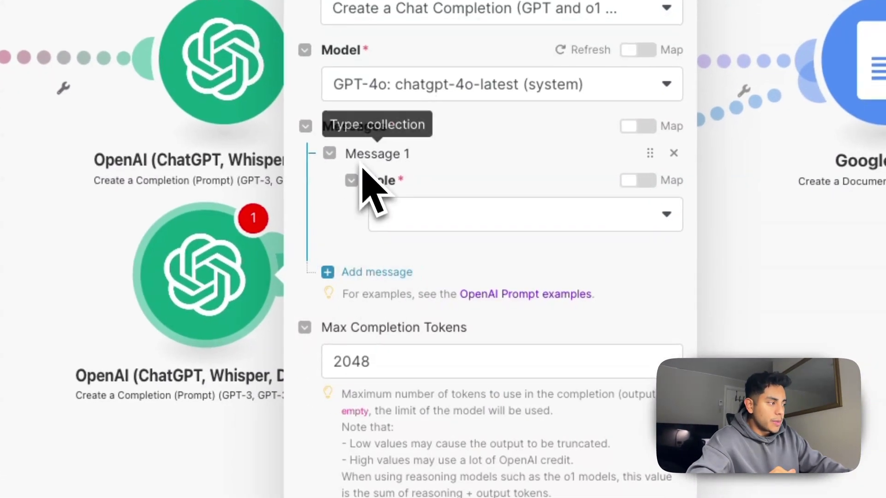
pyautogui.click(440, 224)
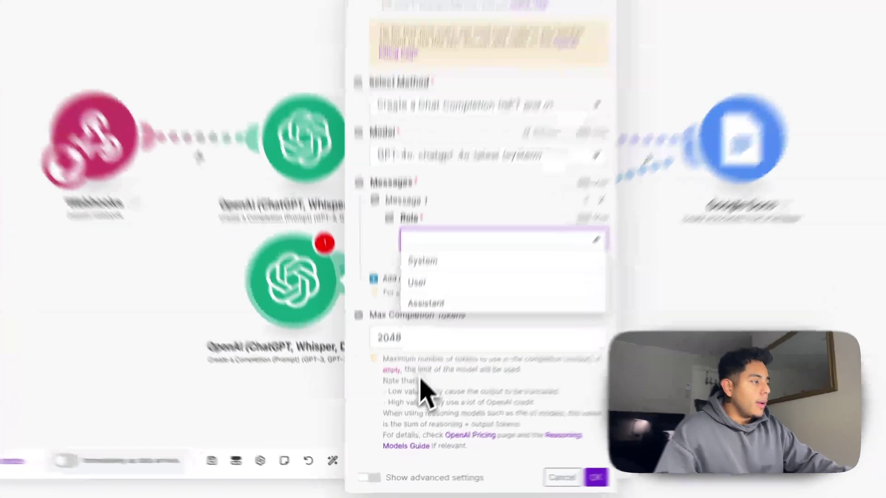
pyautogui.click(418, 403)
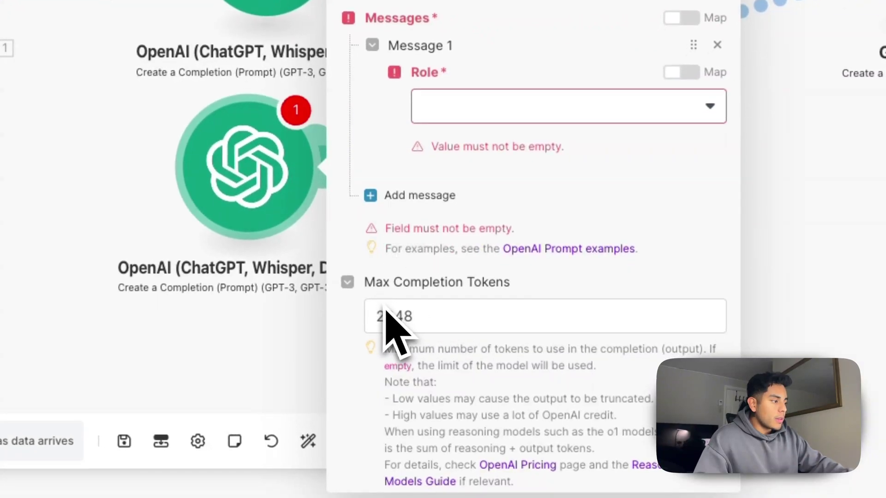
pyautogui.moveTo(364, 293); pyautogui.dragTo(524, 292)
pyautogui.click(523, 297)
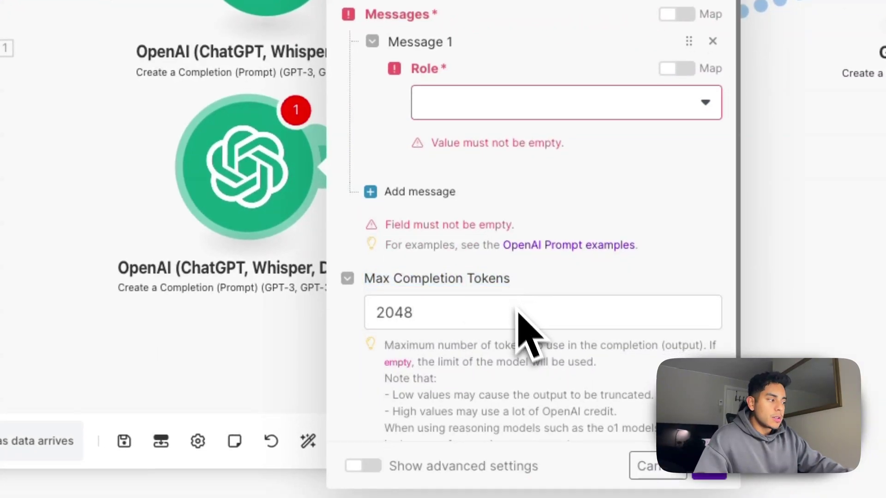
pyautogui.scroll(-2, 522, 326)
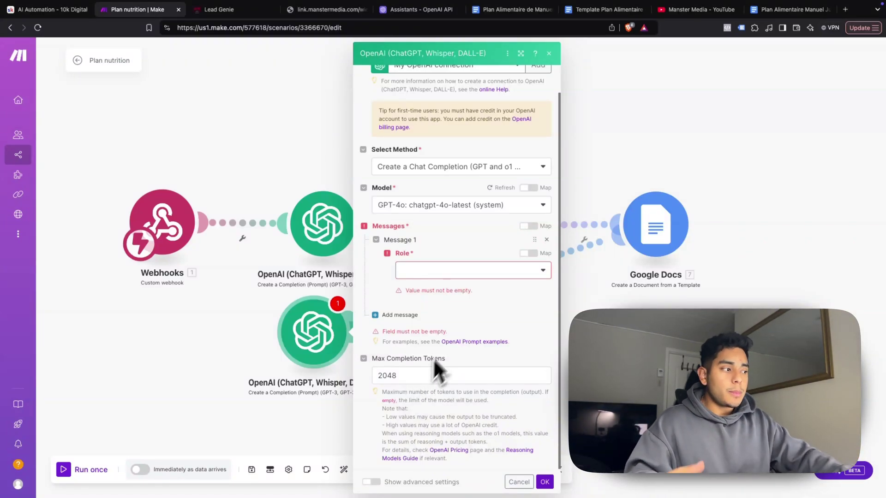
# Change Max Completion Tokens from 2048 to 4000
pyautogui.click(405, 375)
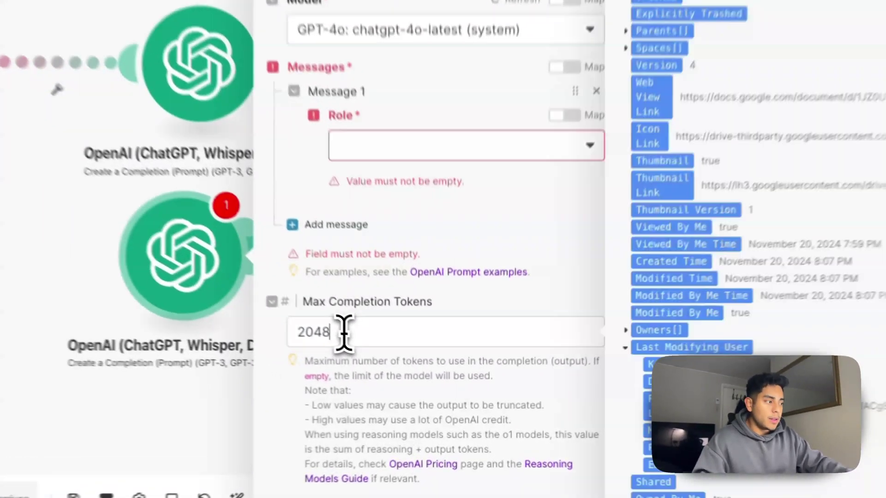
pyautogui.moveTo(343, 332); pyautogui.dragTo(295, 331)
pyautogui.write('4000')
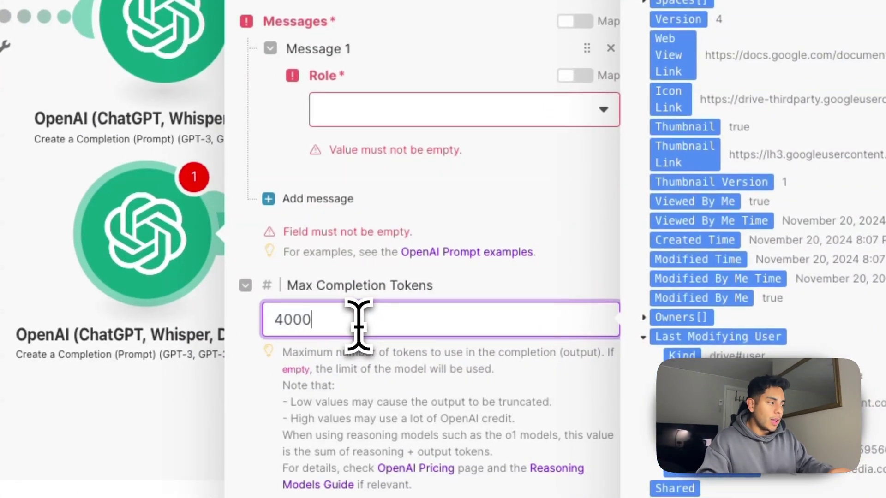
pyautogui.click(499, 222)
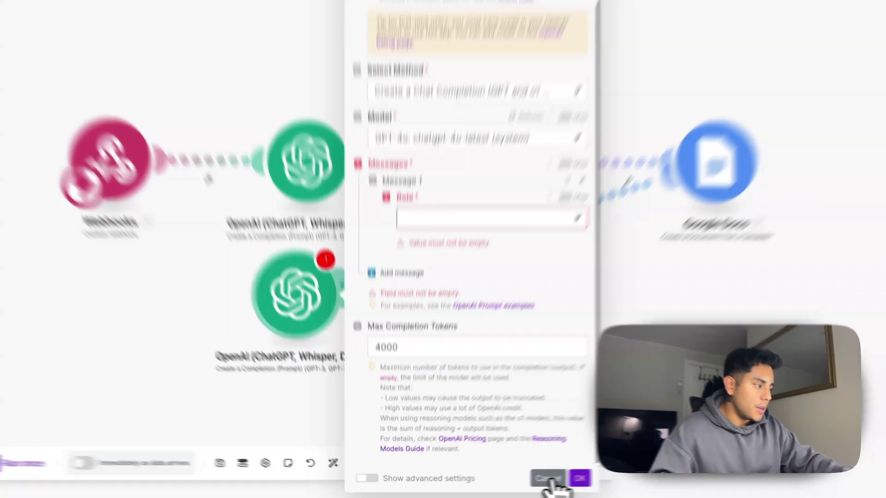
pyautogui.click(547, 478)
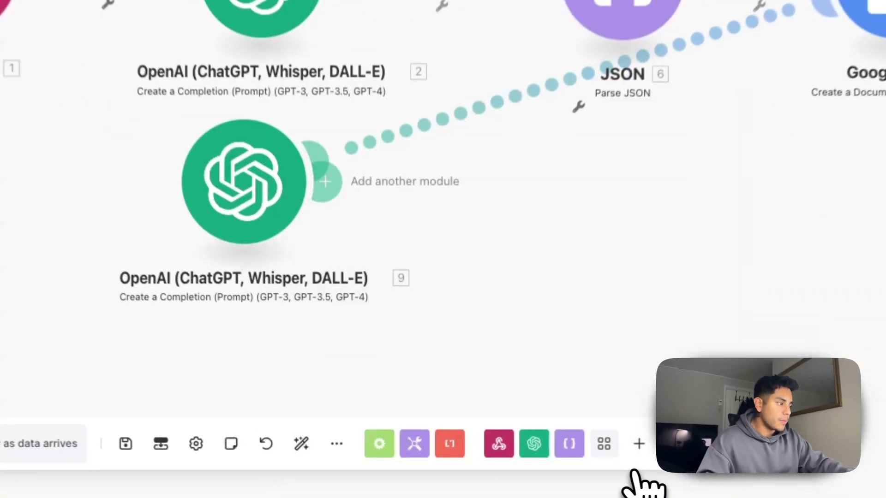
pyautogui.rightClick(298, 311)
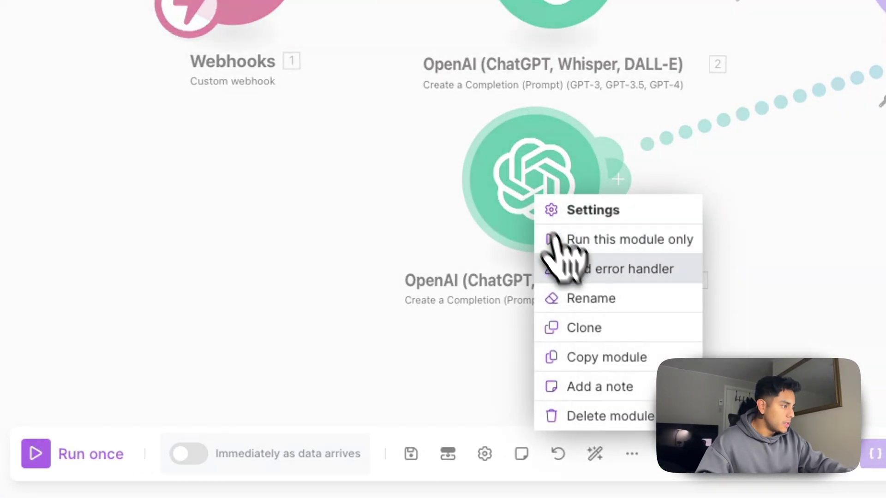
pyautogui.click(630, 417)
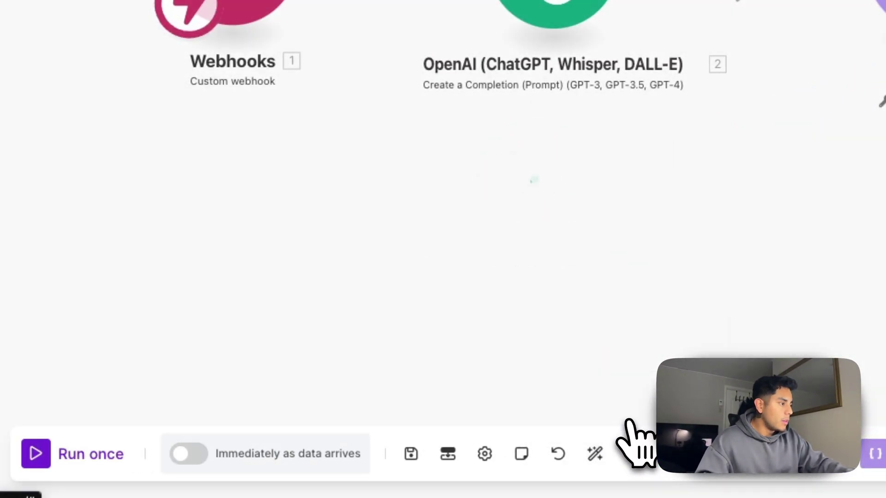
pyautogui.click(553, 9)
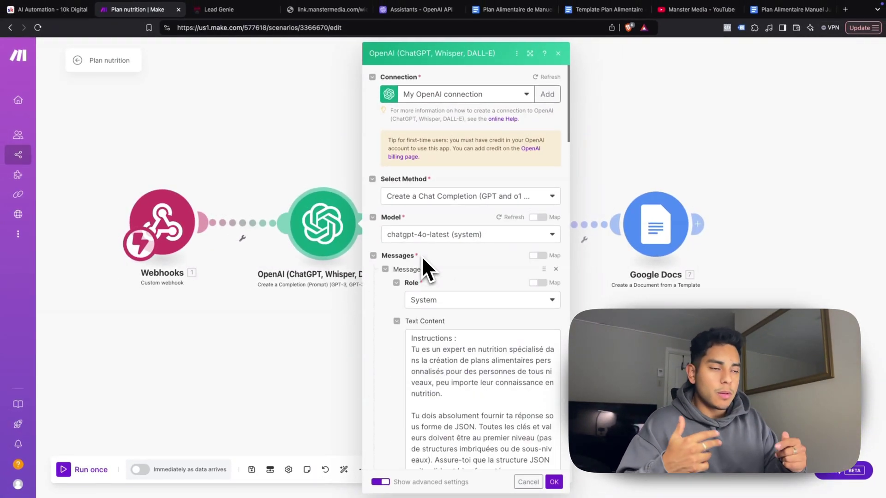
pyautogui.scroll(-1, 434, 267)
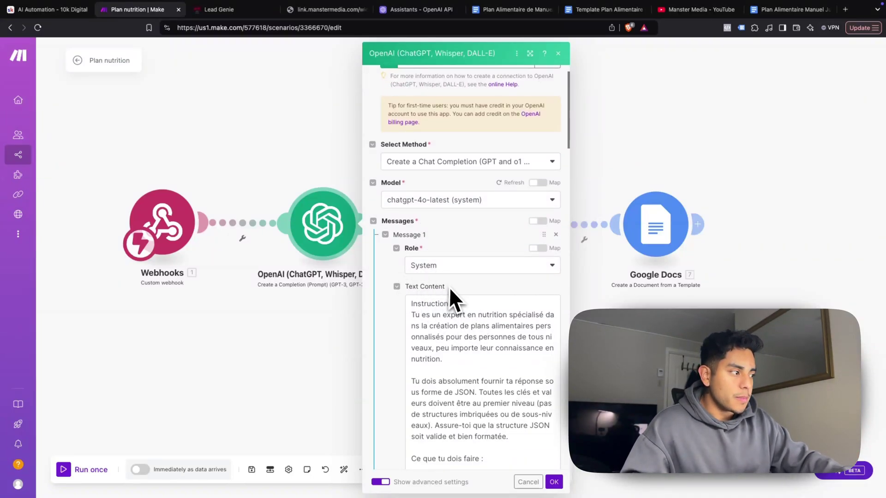
pyautogui.scroll(-1, 392, 308)
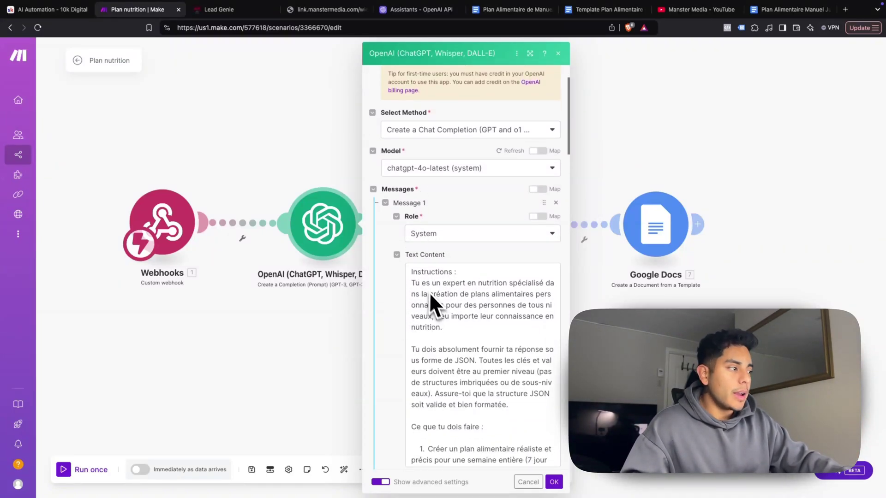
pyautogui.scroll(-1, 435, 298)
pyautogui.scroll(1, 433, 306)
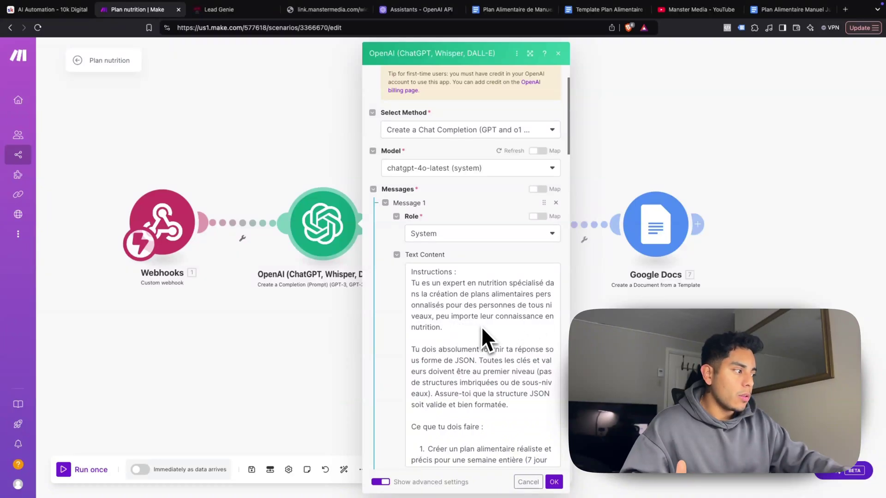
pyautogui.scroll(-1, 478, 340)
pyautogui.scroll(-3, 478, 340)
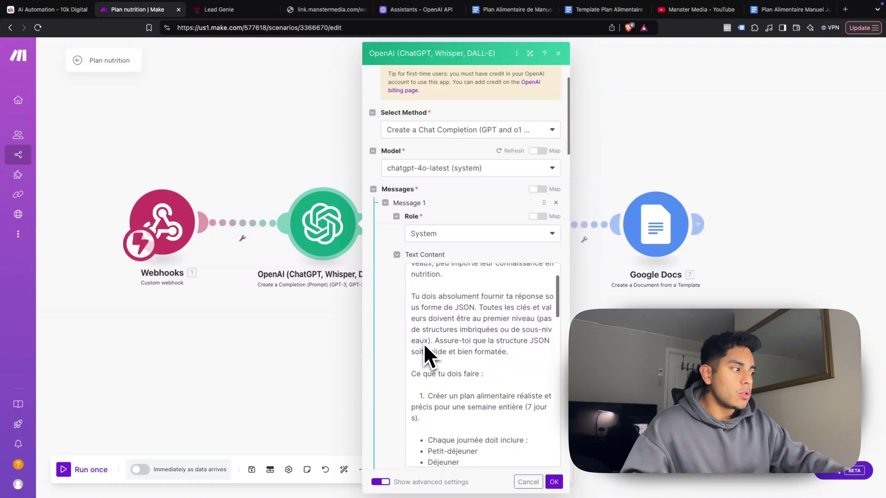
pyautogui.scroll(-1, 483, 328)
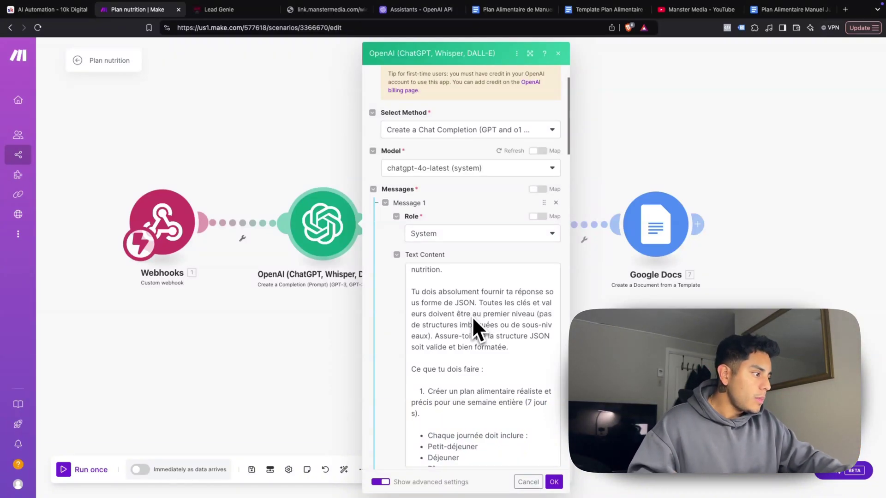
pyautogui.scroll(-3, 458, 350)
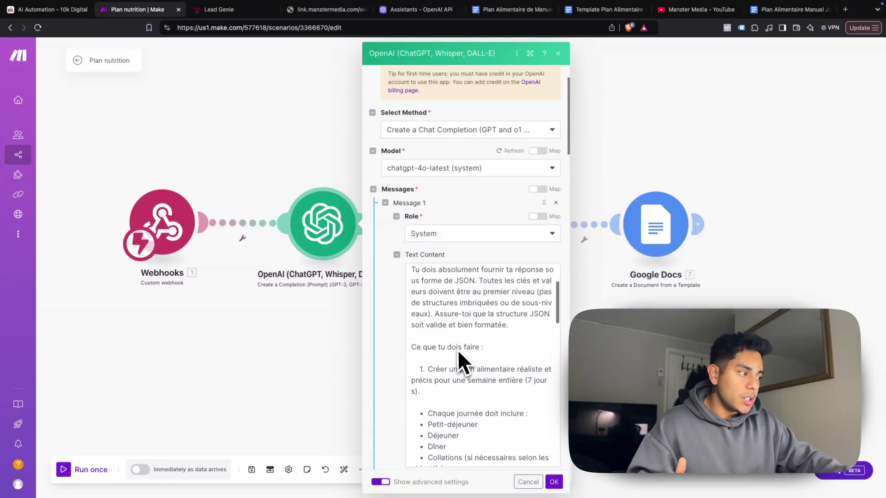
pyautogui.scroll(-1, 457, 350)
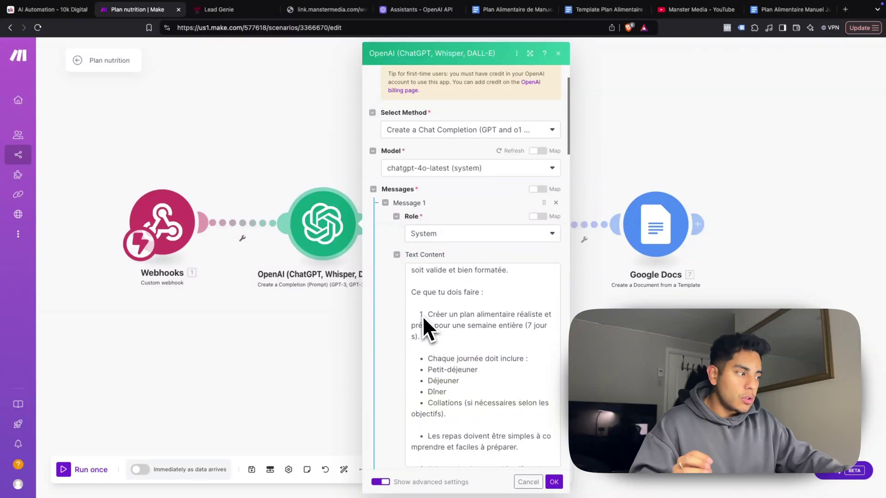
pyautogui.scroll(-1, 430, 328)
pyautogui.scroll(-1, 433, 326)
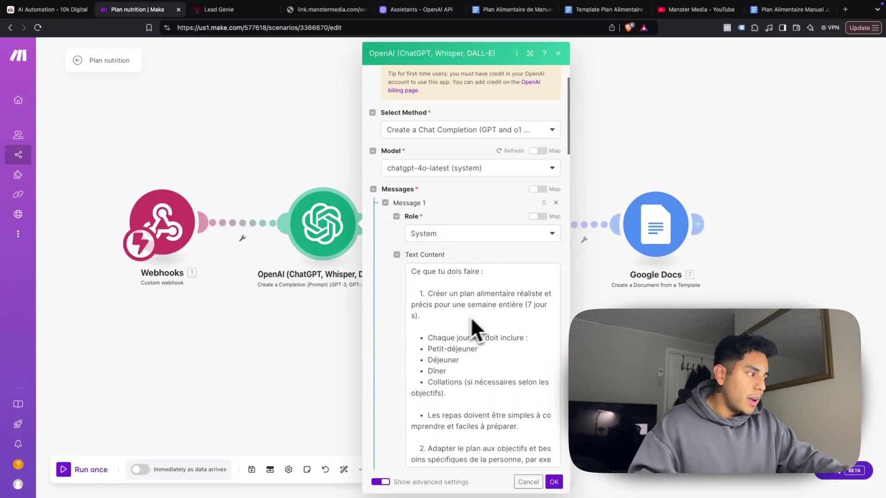
pyautogui.scroll(-1, 456, 318)
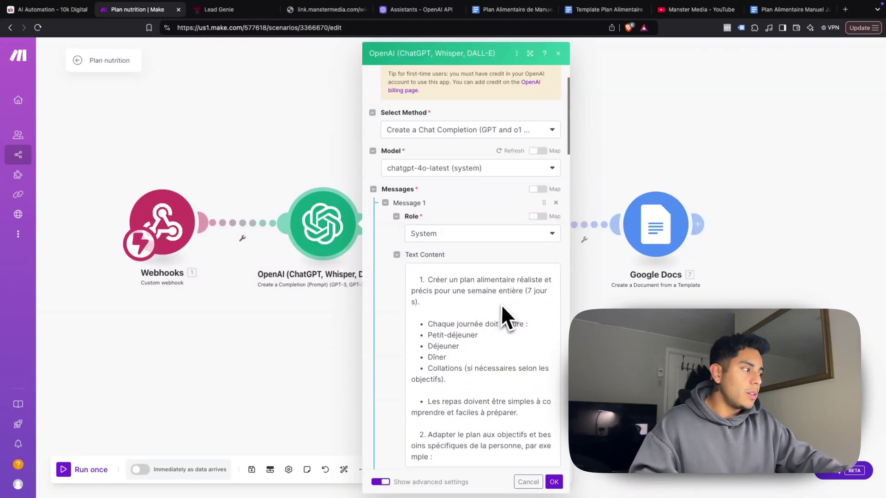
pyautogui.scroll(-1, 491, 306)
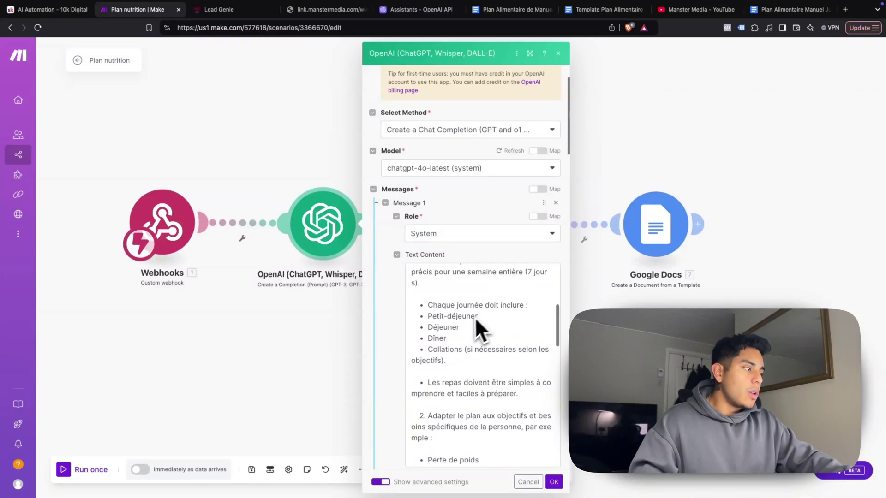
pyautogui.scroll(-1, 457, 327)
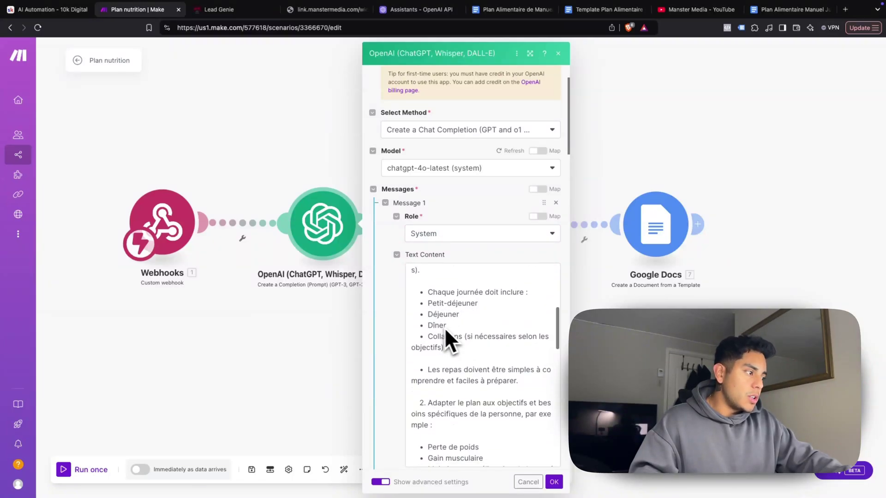
pyautogui.scroll(-1, 442, 331)
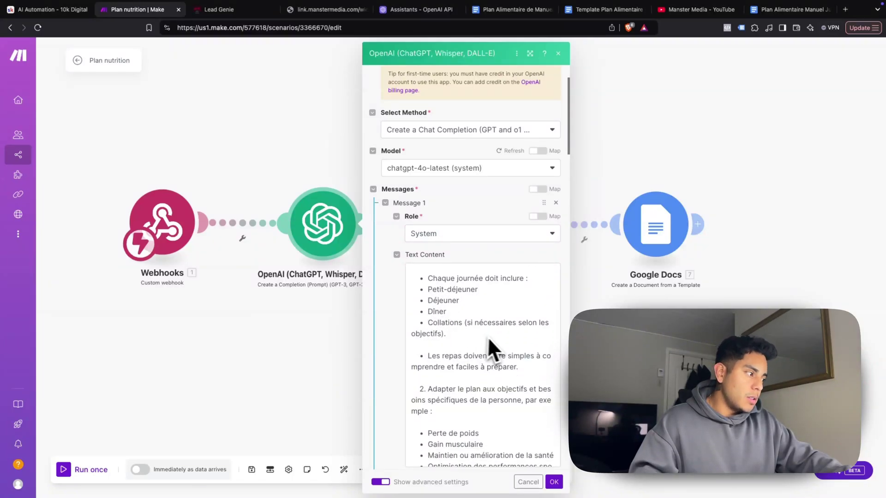
pyautogui.scroll(-2, 487, 336)
pyautogui.scroll(-3, 456, 331)
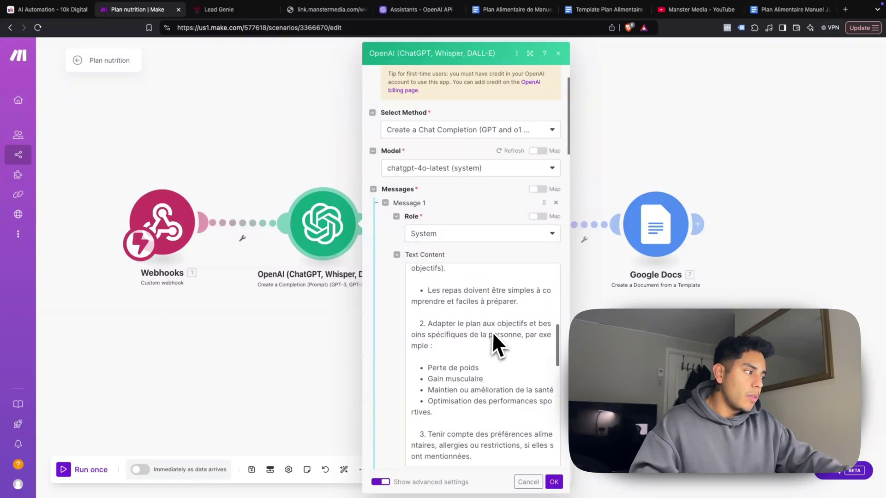
pyautogui.scroll(-2, 494, 314)
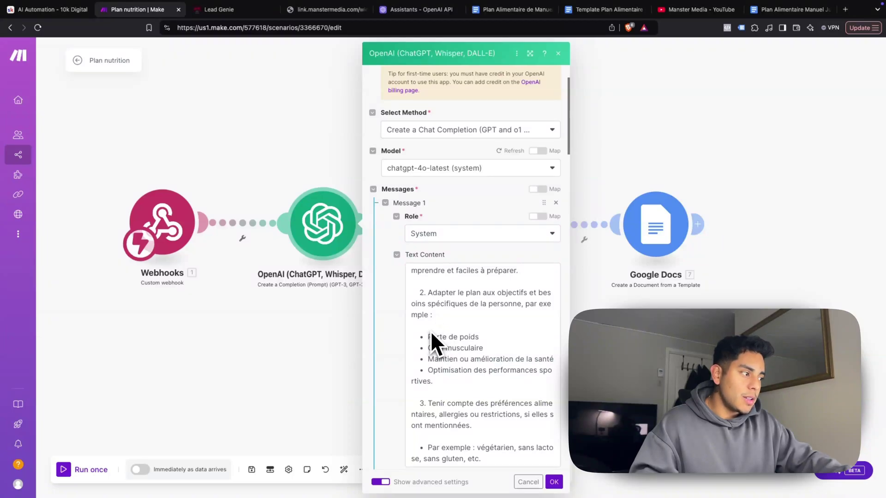
pyautogui.scroll(-1, 422, 348)
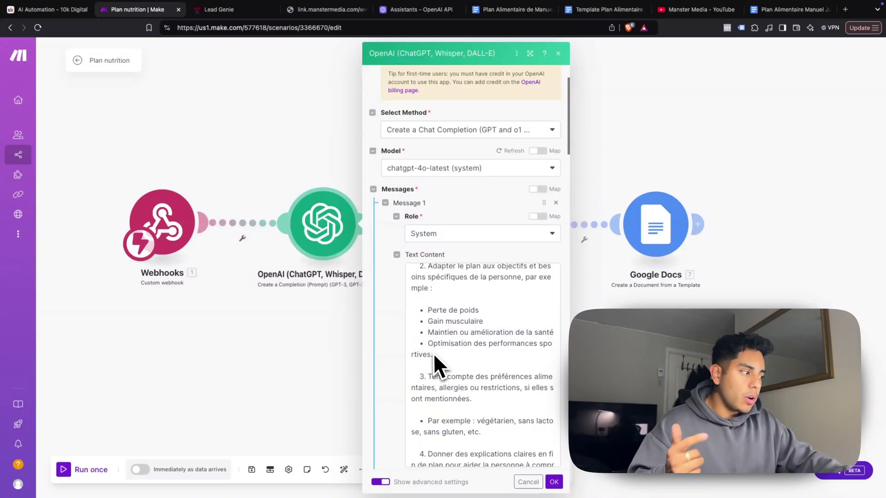
pyautogui.scroll(-2, 433, 353)
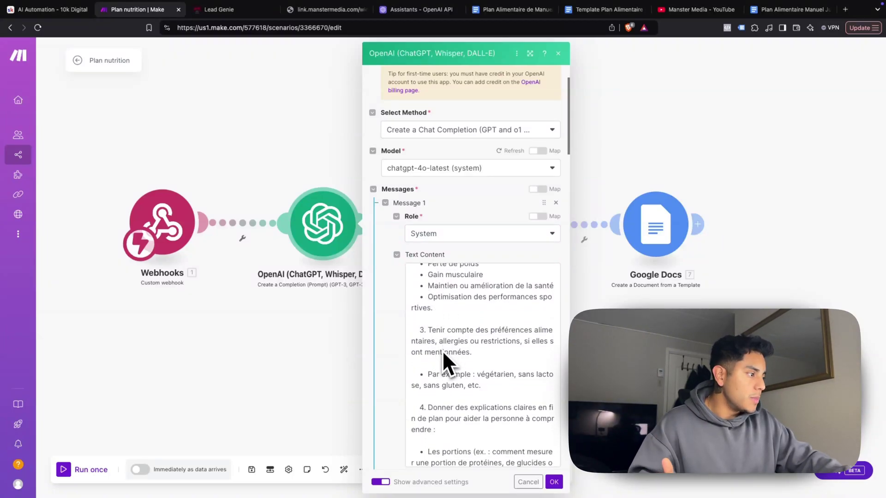
pyautogui.scroll(-1, 440, 351)
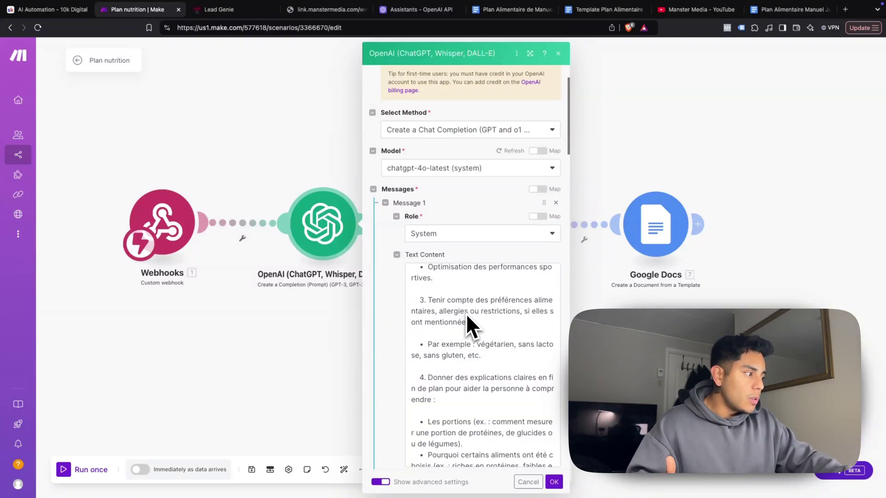
pyautogui.scroll(1, 466, 314)
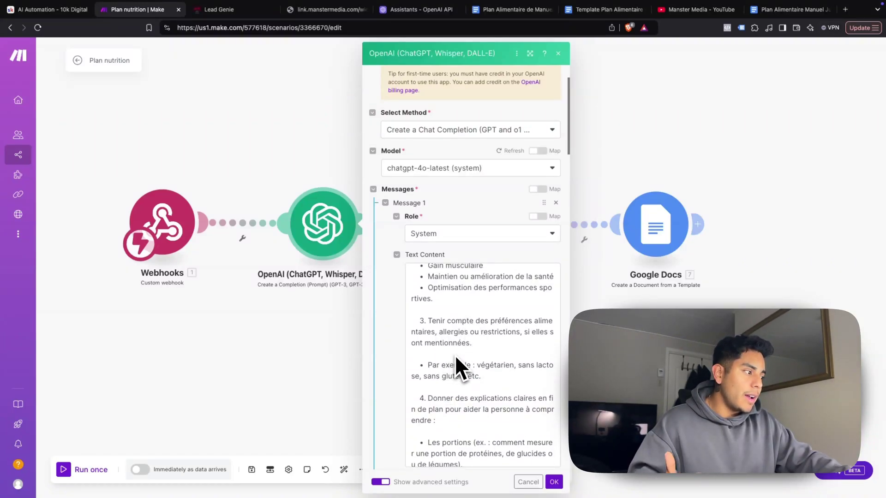
pyautogui.scroll(-1, 452, 364)
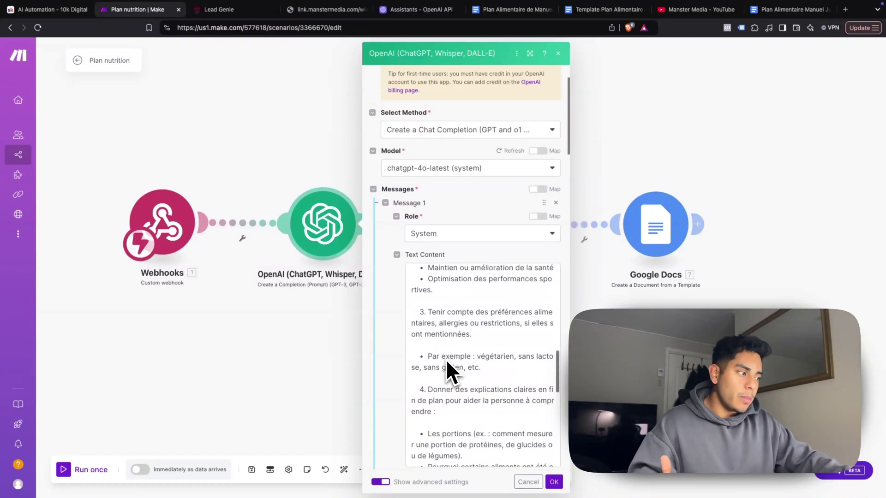
pyautogui.scroll(-1, 445, 375)
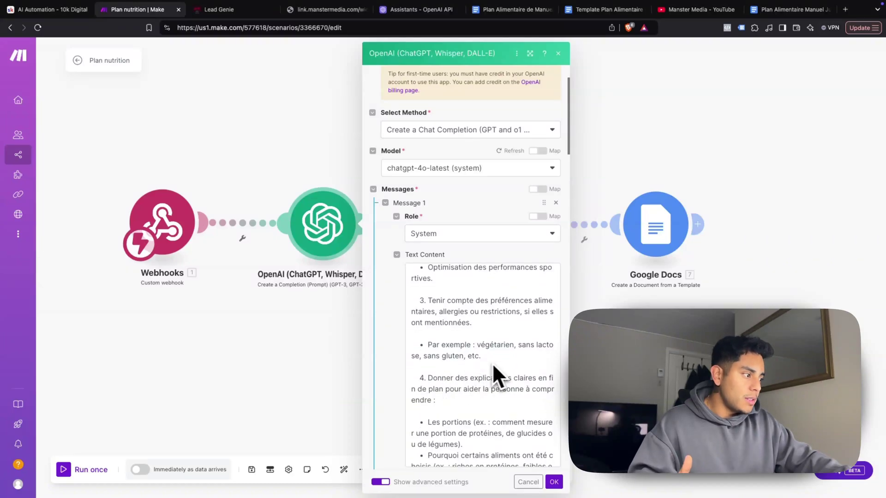
pyautogui.scroll(-1, 450, 372)
pyautogui.scroll(-1, 449, 369)
pyautogui.scroll(-1, 476, 381)
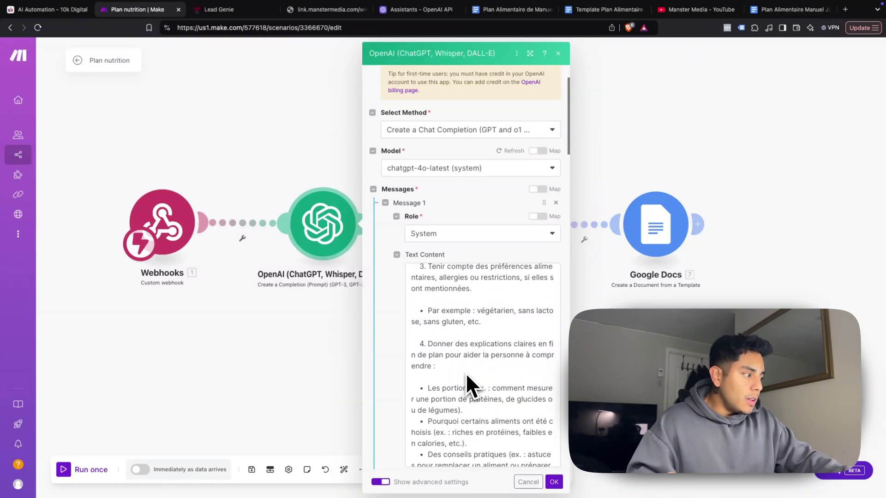
pyautogui.scroll(-1, 475, 369)
pyautogui.scroll(-1, 478, 370)
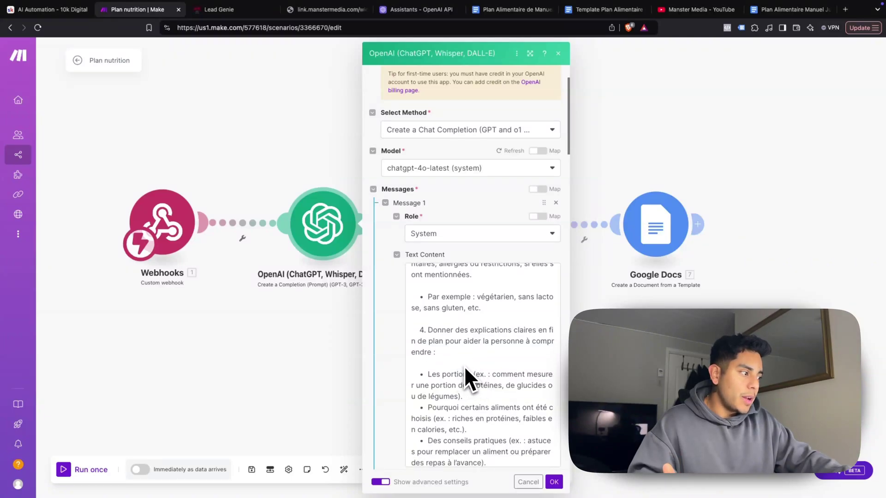
pyautogui.scroll(-3, 455, 369)
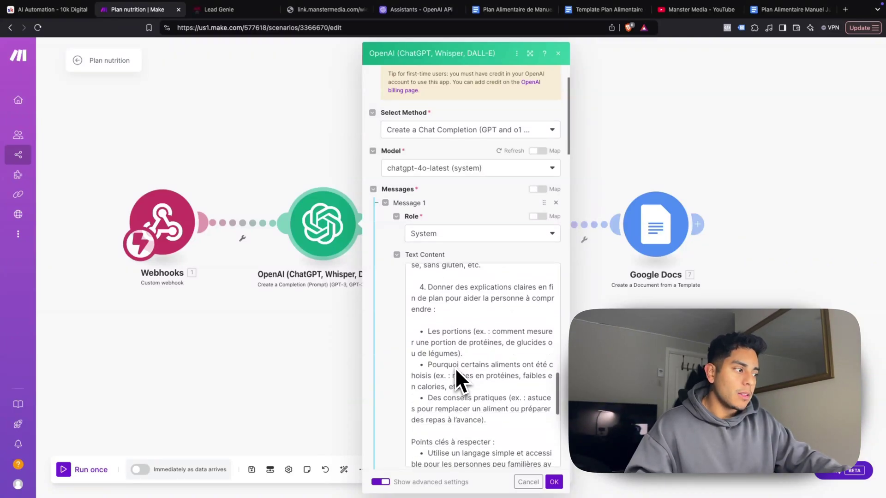
pyautogui.scroll(-3, 444, 367)
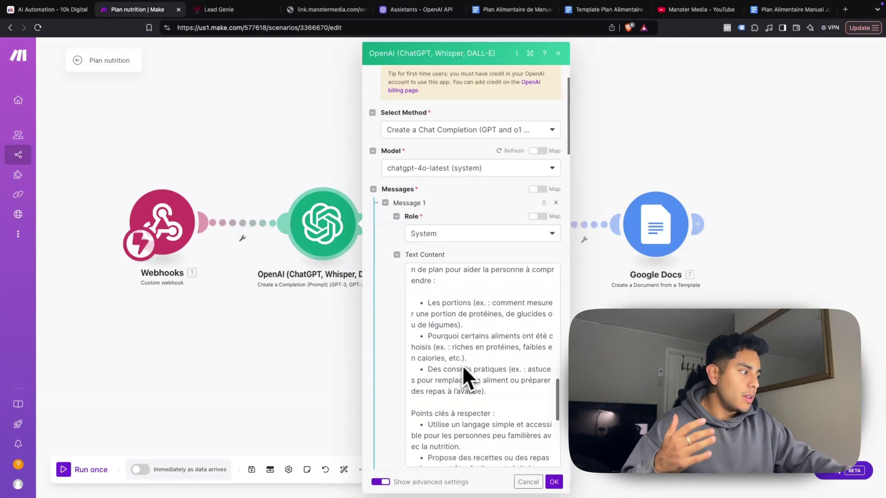
pyautogui.scroll(-2, 456, 369)
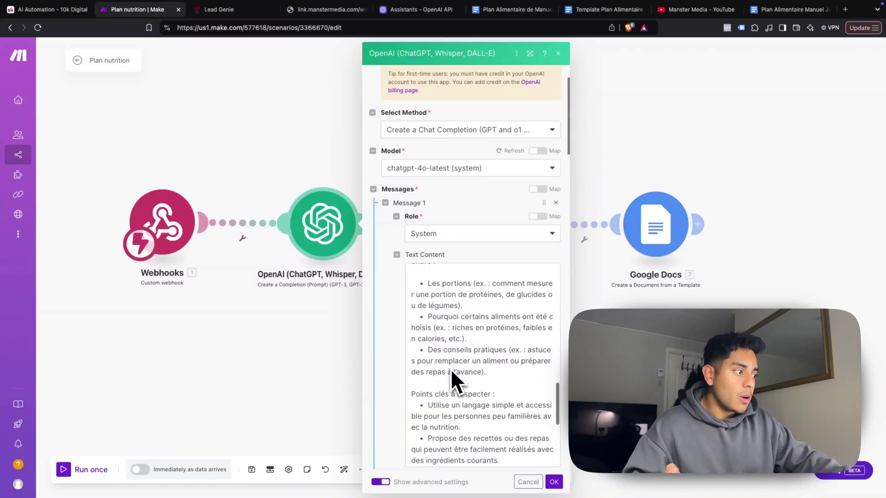
pyautogui.scroll(-4, 462, 374)
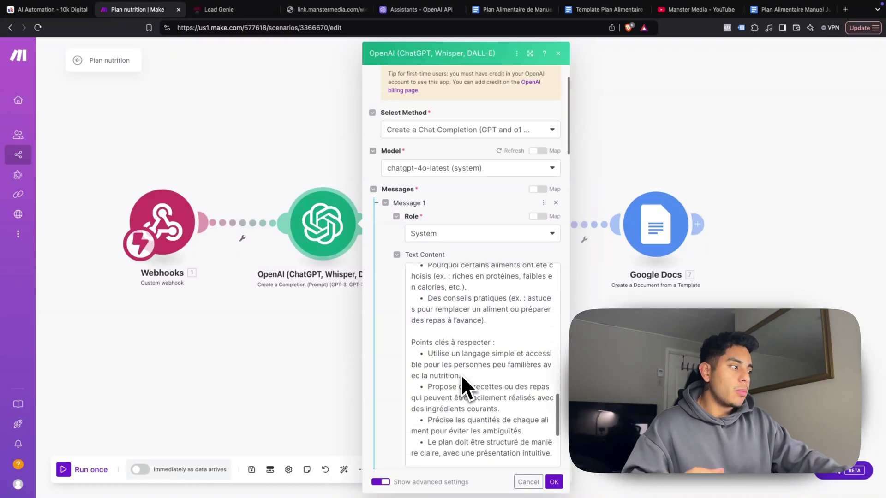
pyautogui.scroll(-3, 434, 367)
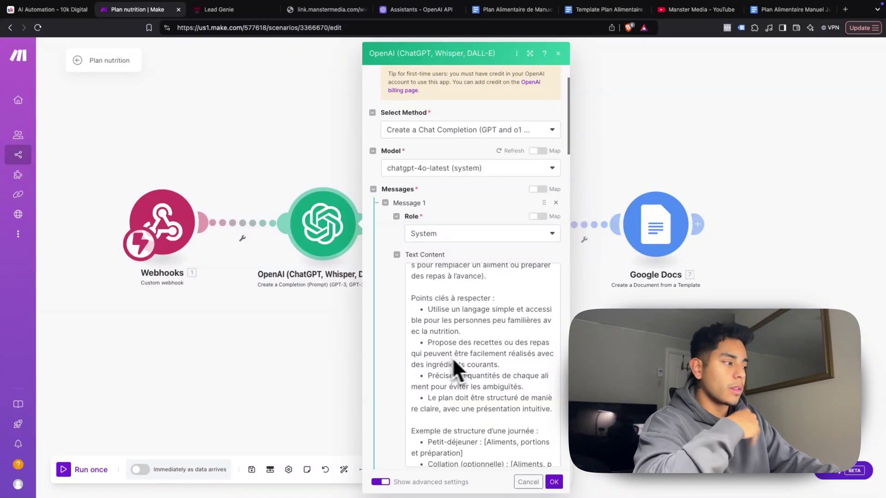
pyautogui.scroll(-2, 444, 309)
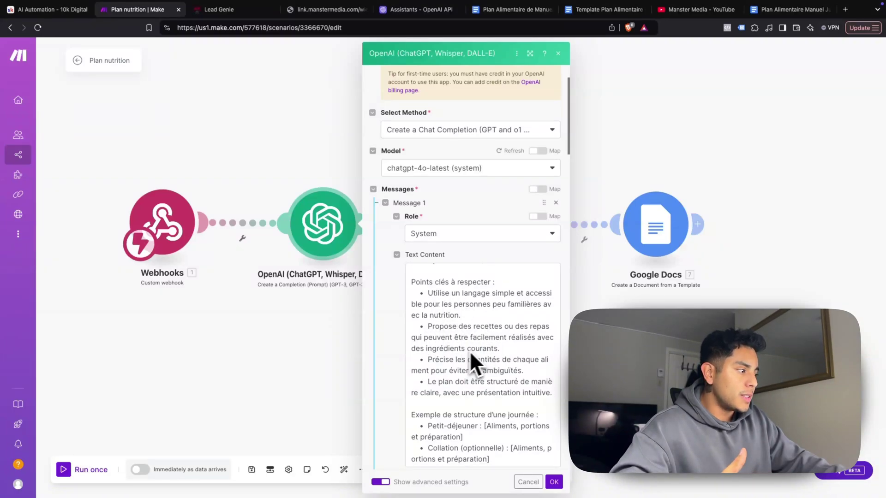
pyautogui.scroll(-1, 469, 351)
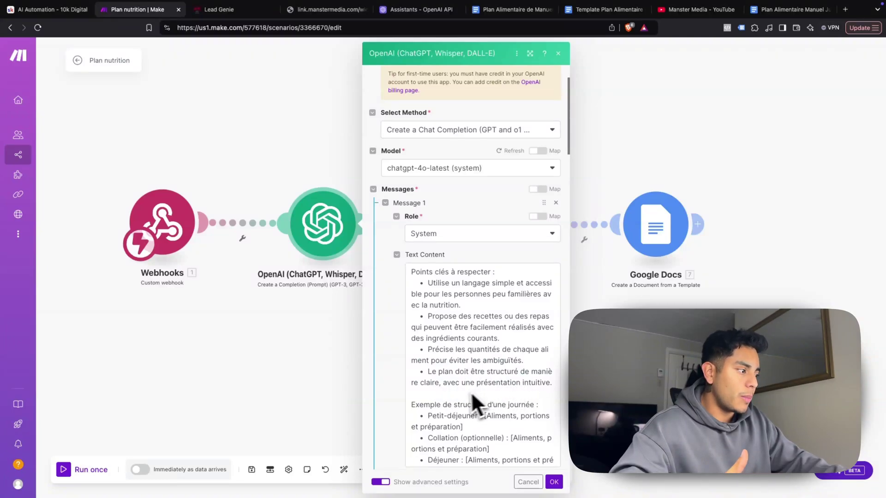
pyautogui.scroll(-1, 526, 409)
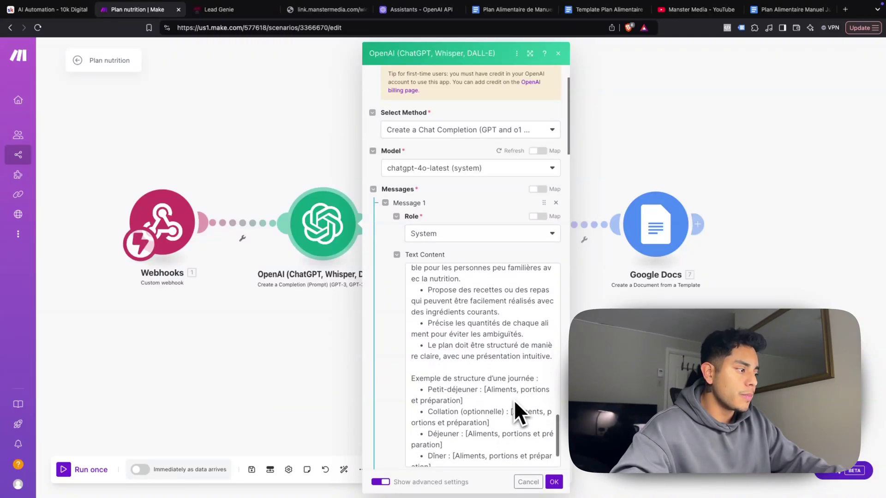
pyautogui.scroll(-3, 475, 412)
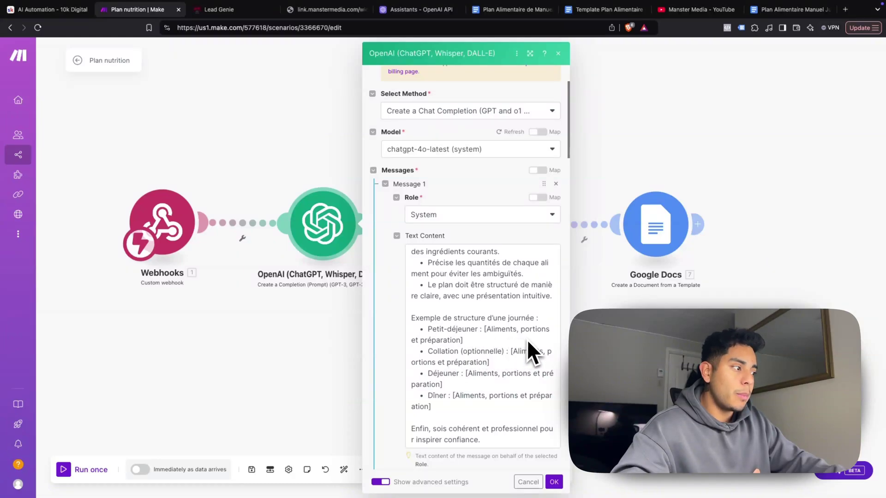
pyautogui.scroll(-1, 455, 355)
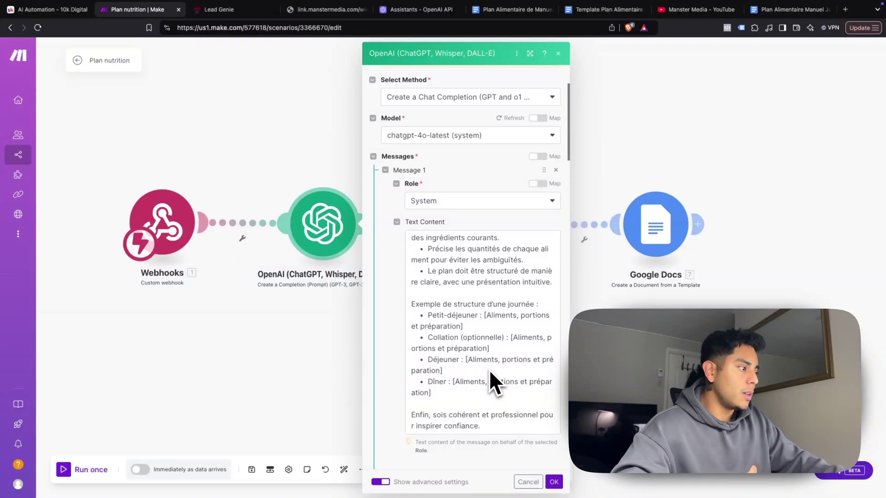
pyautogui.scroll(-2, 461, 392)
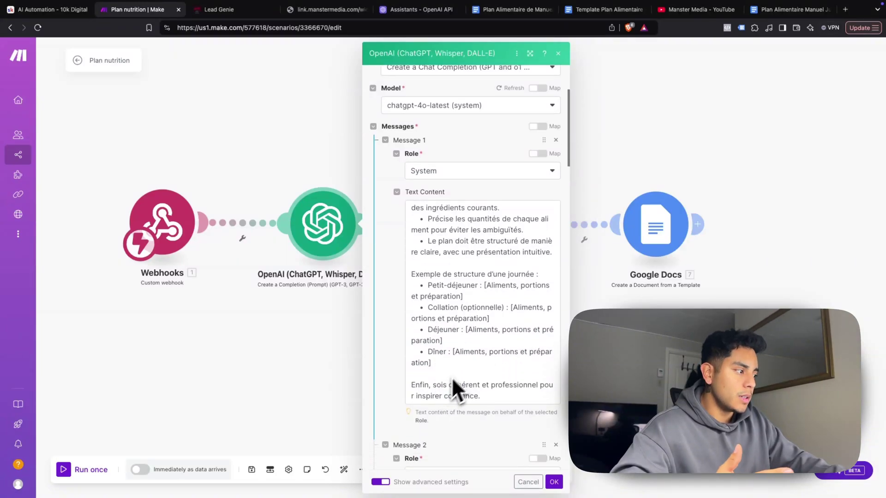
pyautogui.scroll(-1, 455, 375)
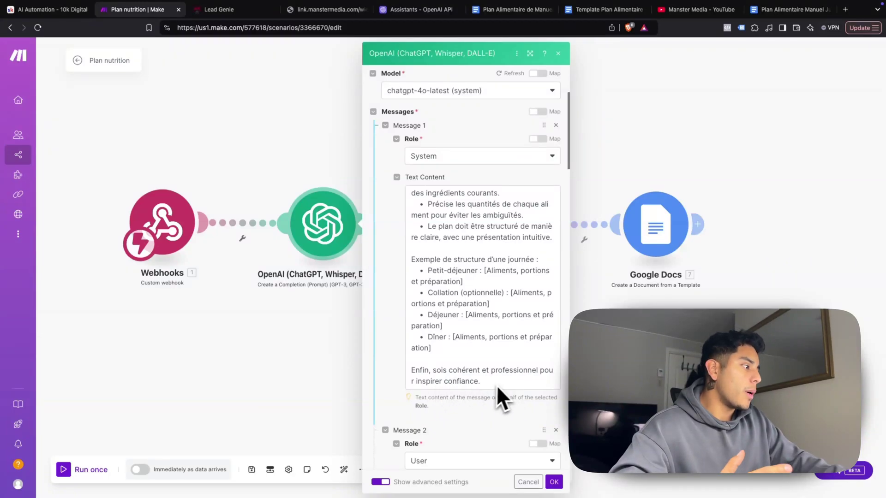
pyautogui.scroll(1, 443, 387)
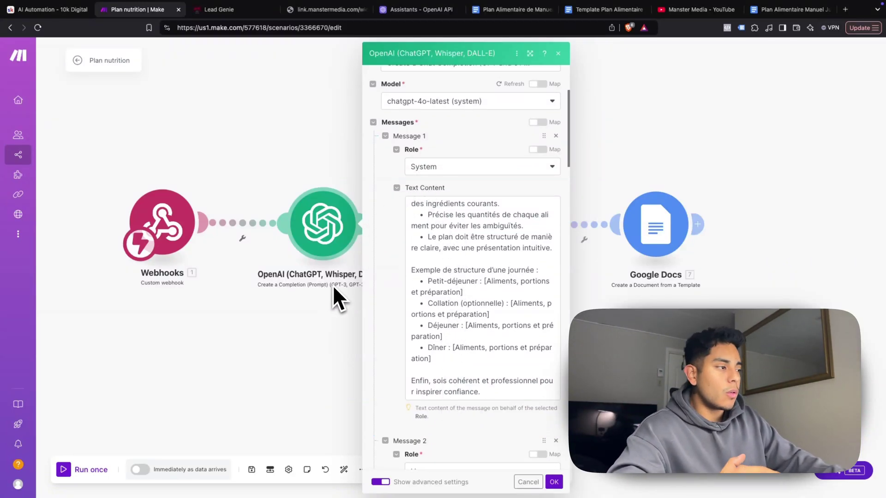
pyautogui.scroll(-1, 391, 371)
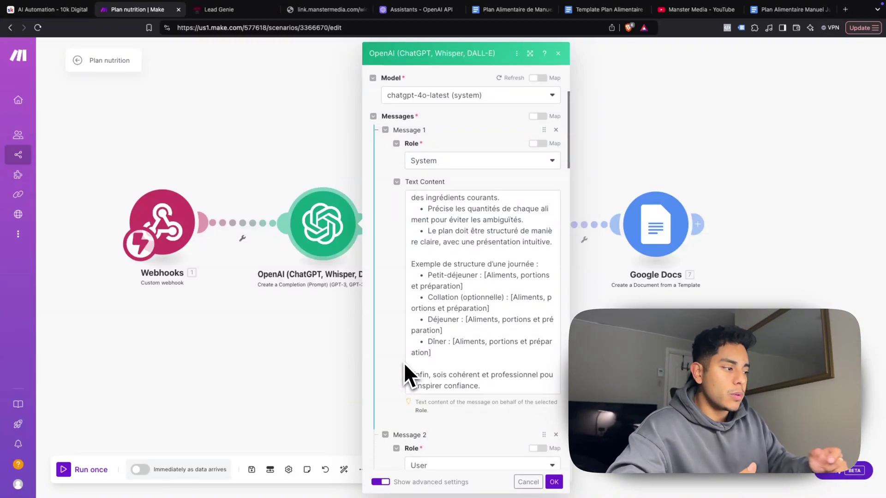
# Scroll through the OpenAI module's Messages 2 and 3 to review the prompt
pyautogui.scroll(-5, 403, 362)
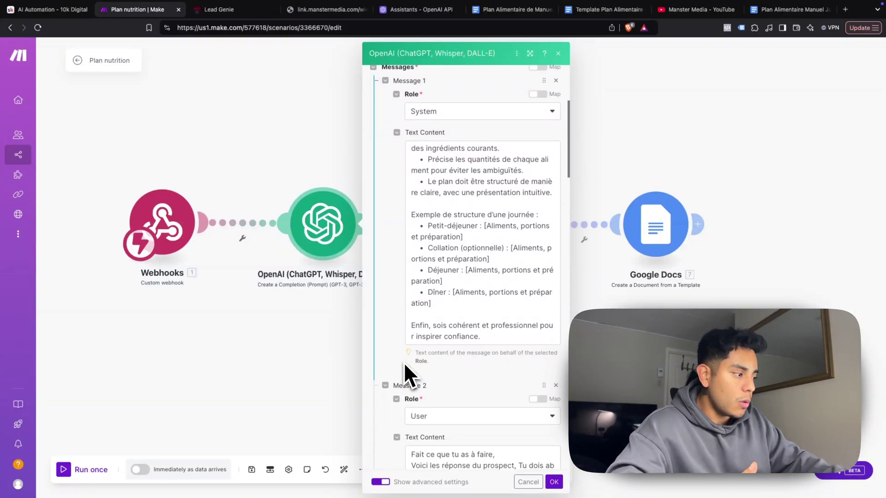
pyautogui.scroll(-3, 390, 439)
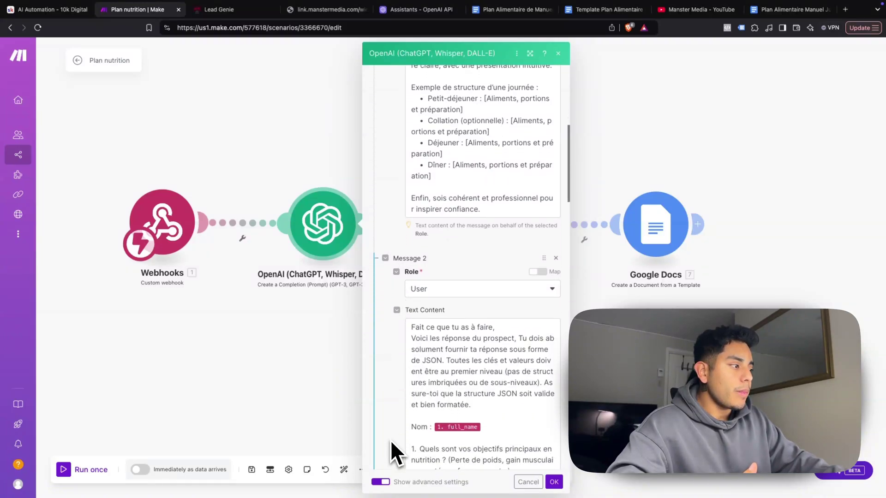
pyautogui.scroll(-15, 395, 332)
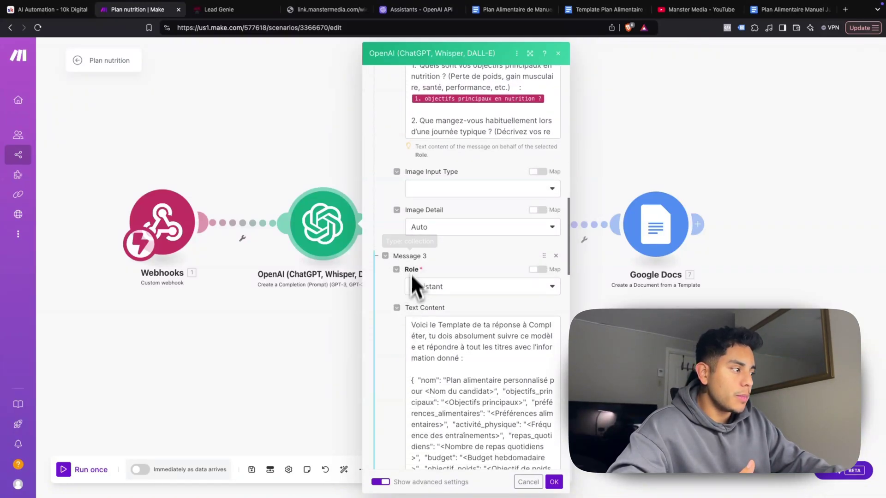
pyautogui.scroll(-5, 409, 388)
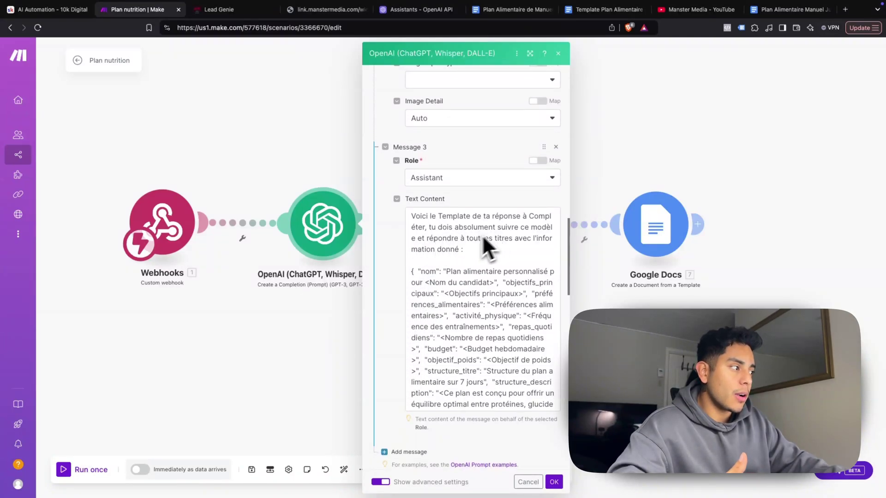
pyautogui.scroll(12, 417, 334)
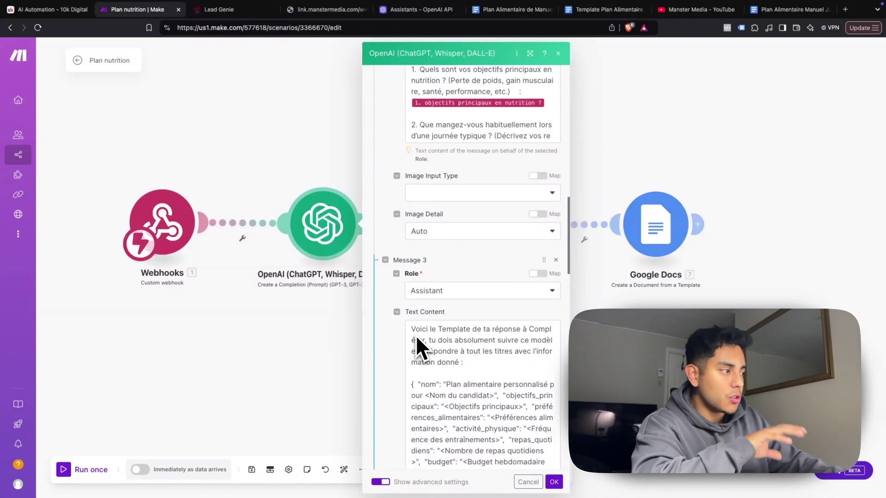
pyautogui.scroll(2, 412, 339)
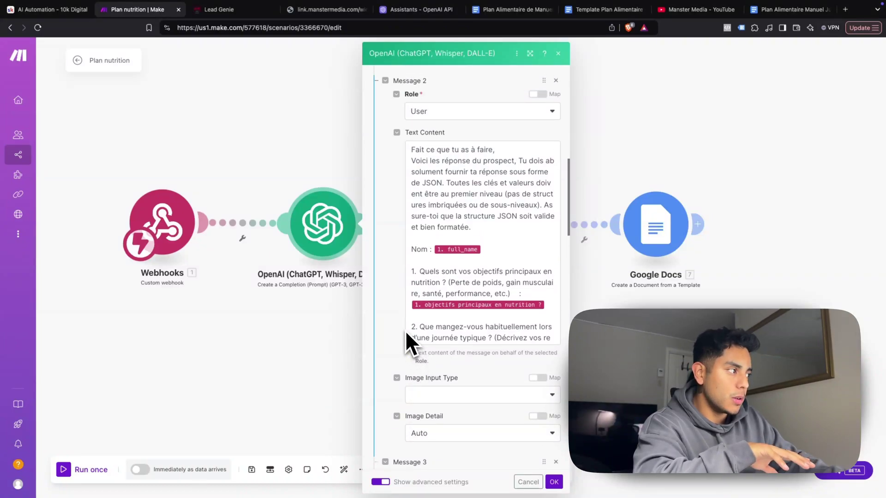
pyautogui.scroll(3, 406, 330)
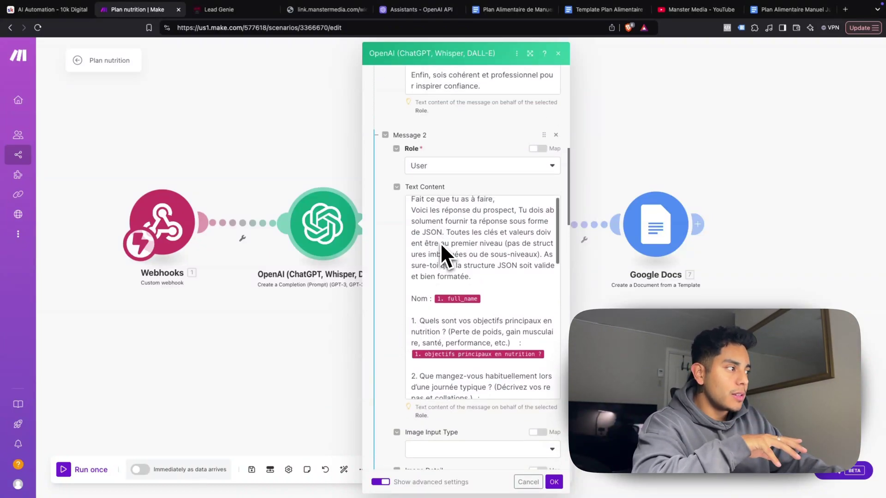
pyautogui.scroll(2, 440, 242)
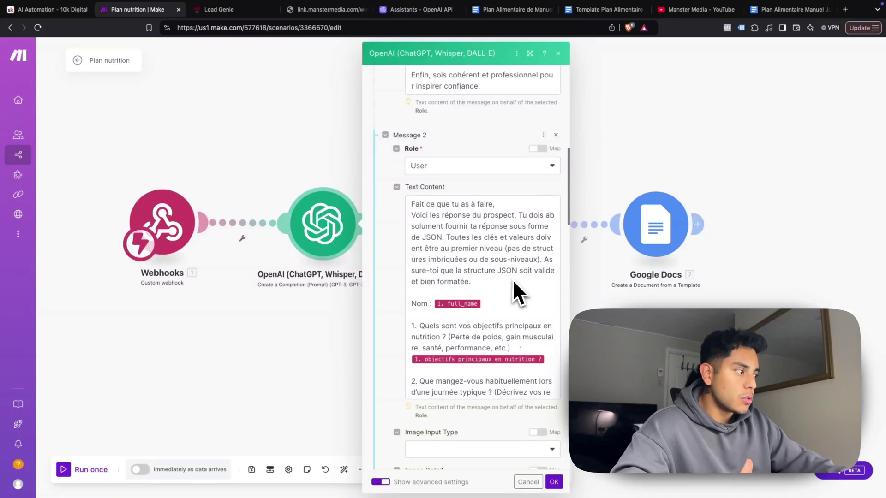
pyautogui.scroll(-2, 430, 294)
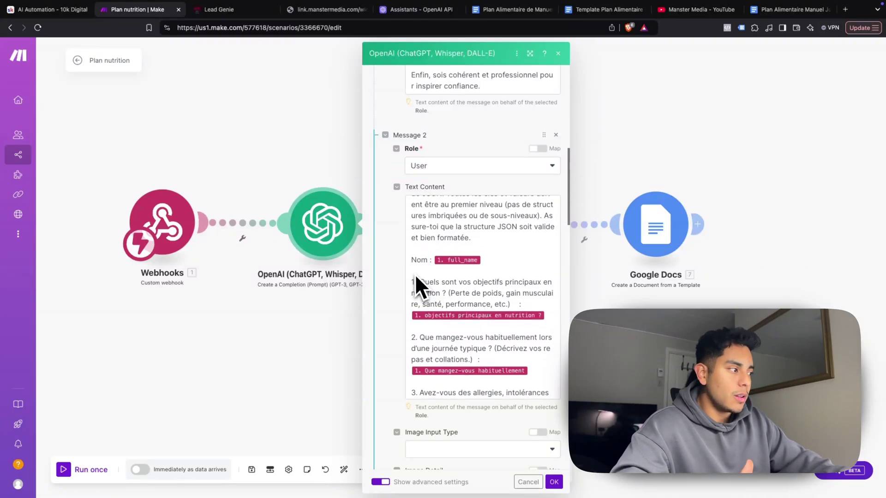
# Open the mapping panel beside Message 2 and browse the available webhook fields
pyautogui.click(488, 255)
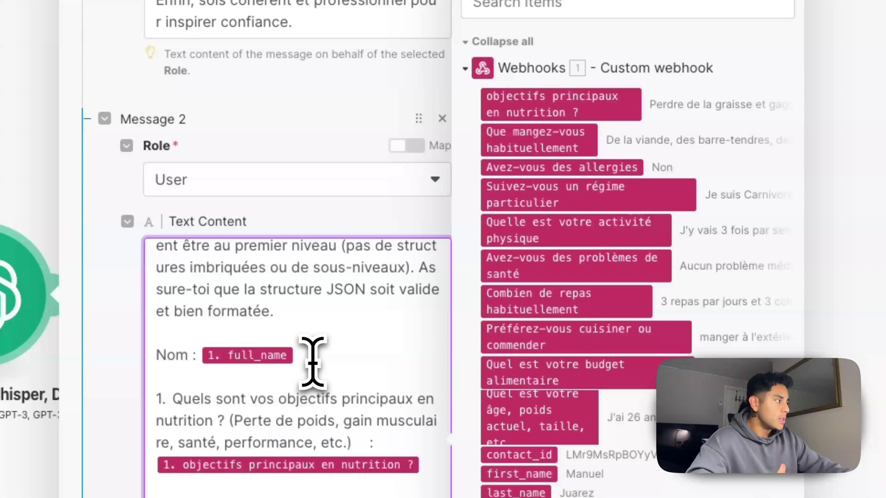
pyautogui.scroll(-5, 572, 323)
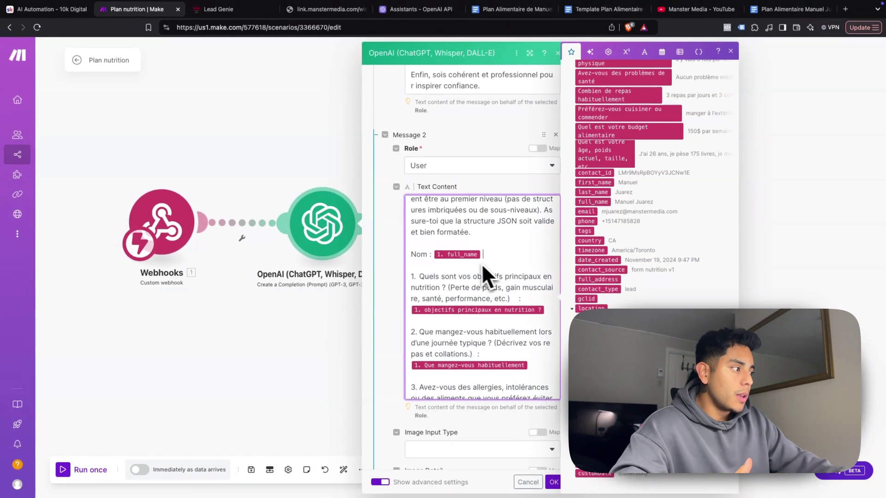
pyautogui.scroll(-3, 423, 272)
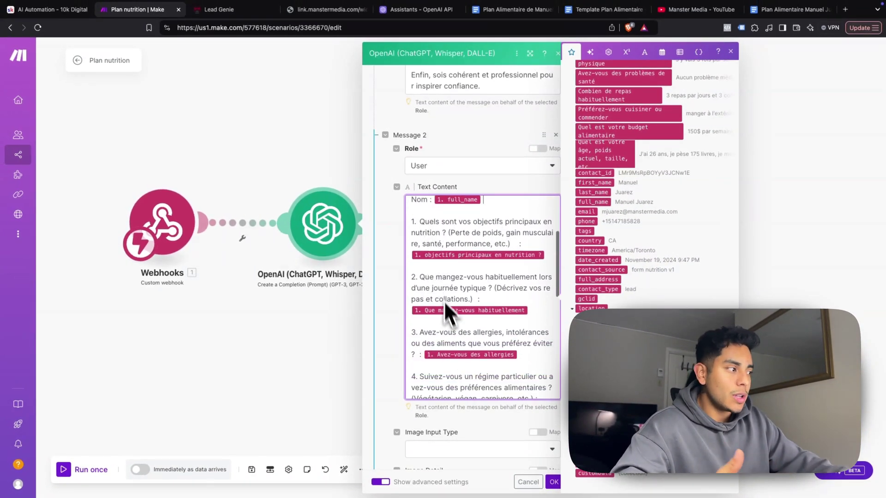
pyautogui.scroll(3, 450, 319)
pyautogui.scroll(5, 620, 266)
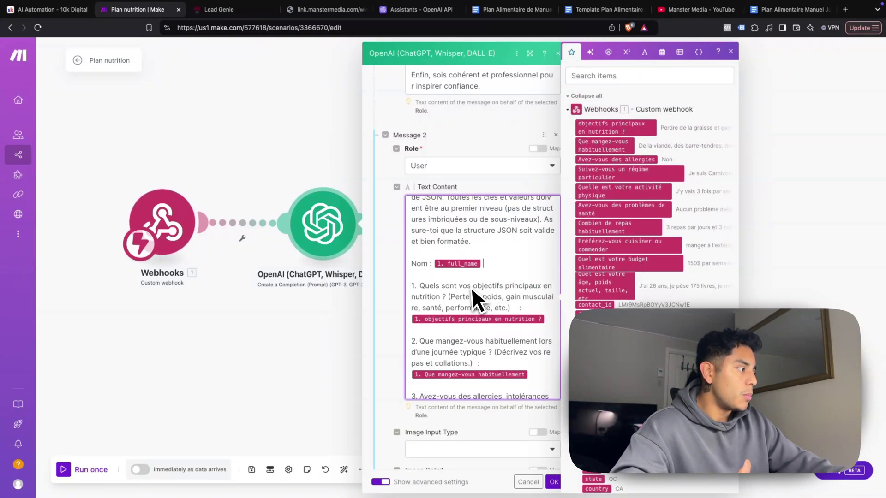
pyautogui.scroll(-3, 477, 307)
pyautogui.scroll(1, 474, 308)
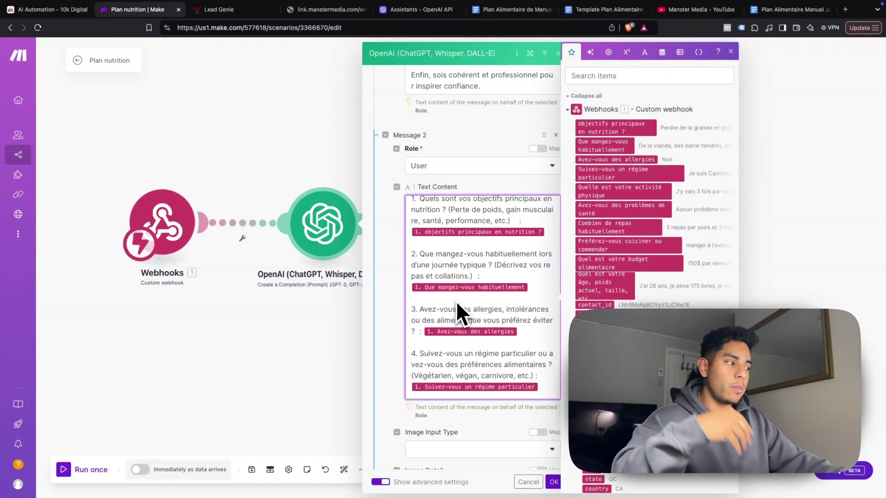
pyautogui.scroll(-1, 452, 303)
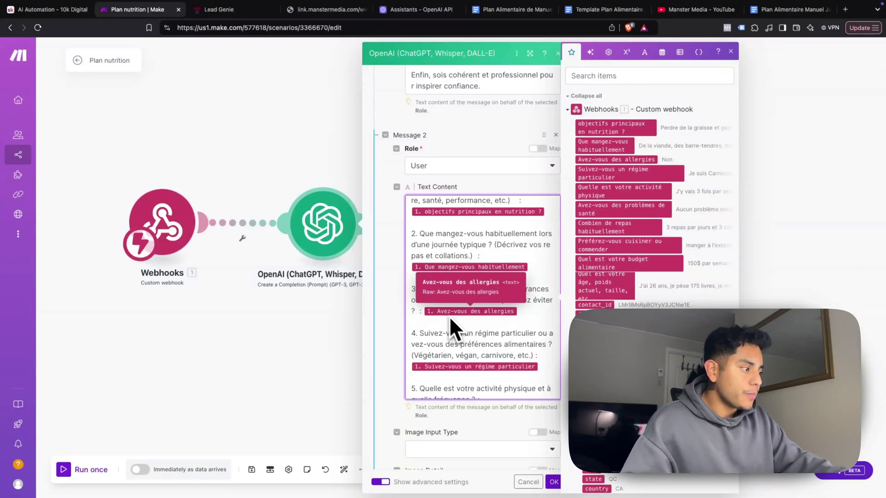
pyautogui.scroll(-4, 449, 316)
pyautogui.scroll(-8, 471, 334)
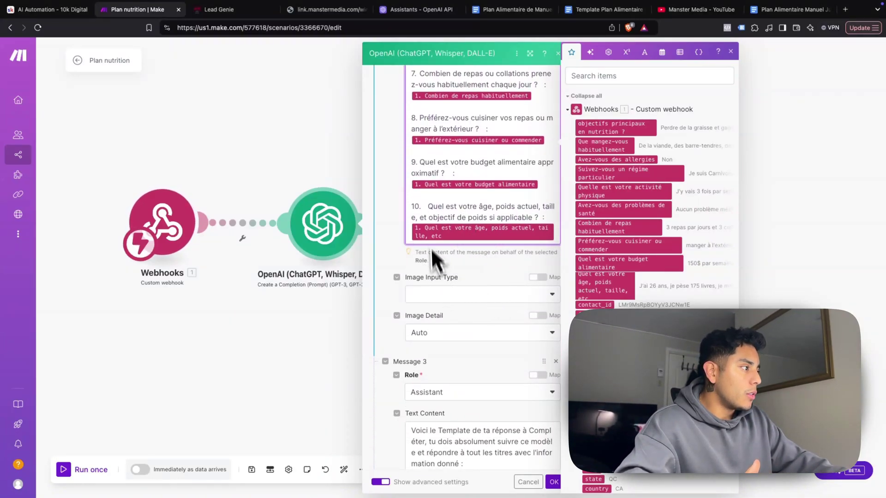
pyautogui.scroll(1, 434, 216)
pyautogui.scroll(-1, 416, 276)
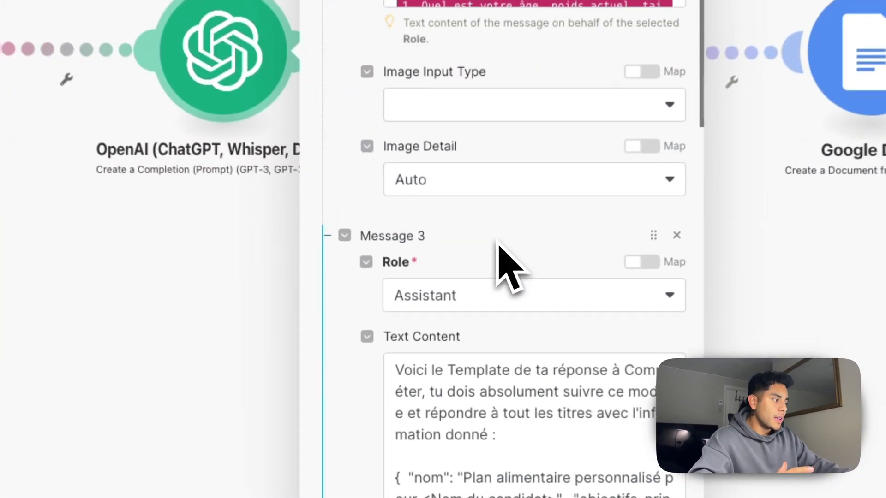
pyautogui.scroll(-5, 488, 331)
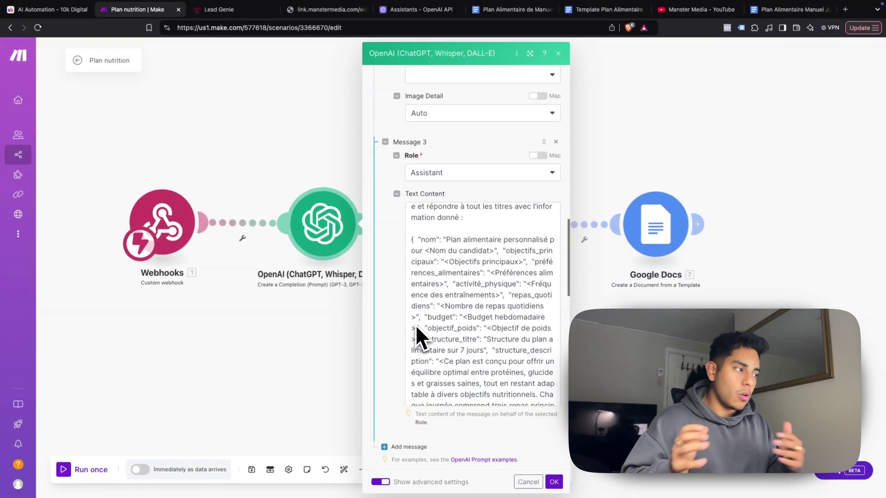
pyautogui.scroll(1, 401, 325)
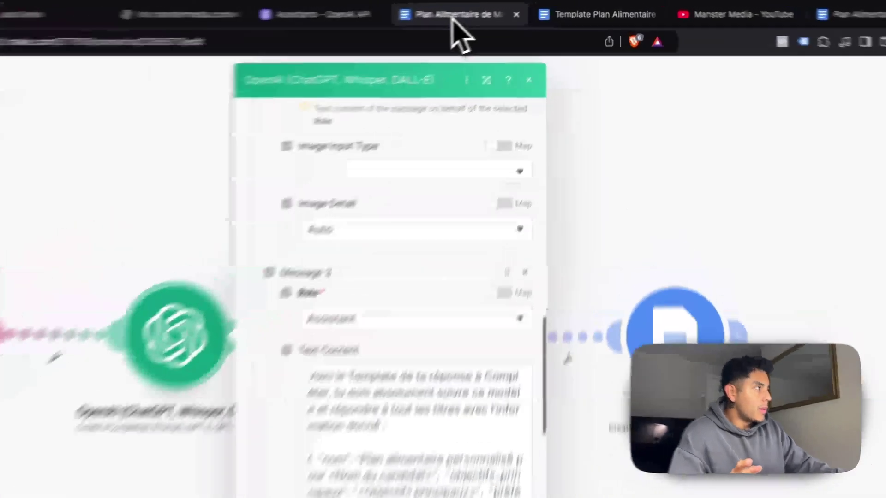
# Check the generated meal plan and template Google Docs, then return to the Make scenario
pyautogui.click(512, 9)
pyautogui.click(609, 9)
pyautogui.click(180, 18)
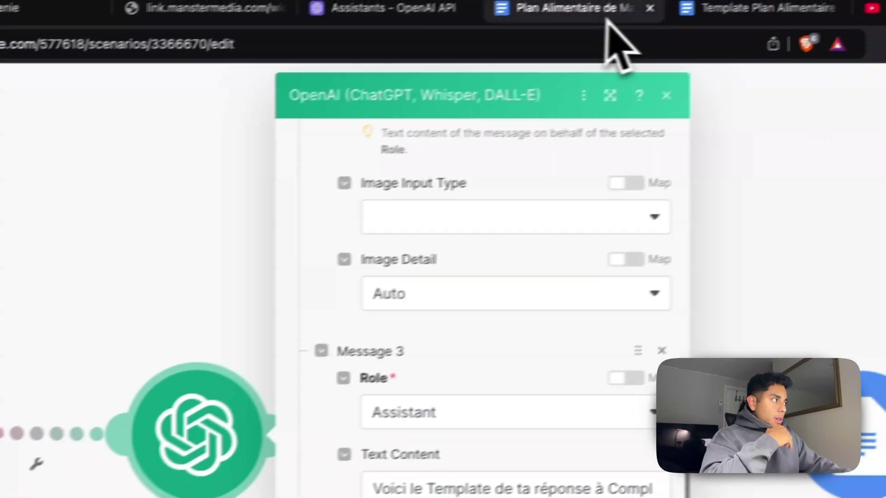
# Review the Plan Alimentaire document text, exit browser full screen, and switch to ChatGPT
pyautogui.click(576, 26)
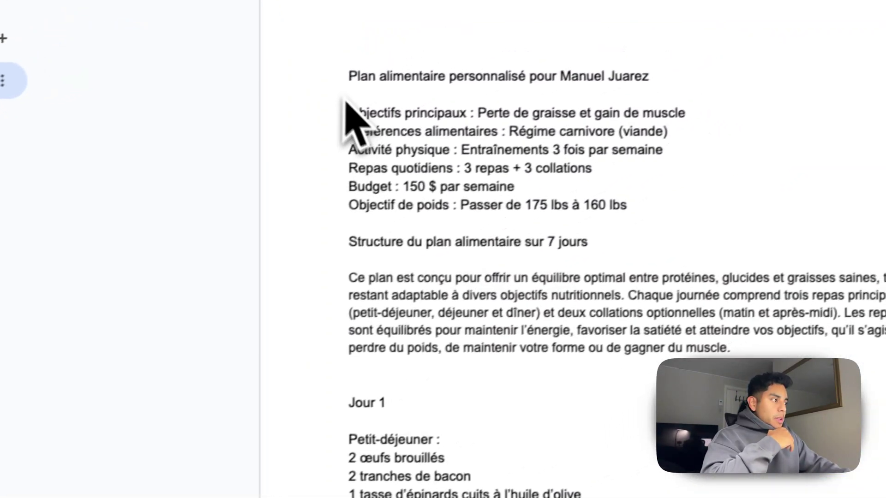
pyautogui.moveTo(458, 33); pyautogui.dragTo(484, 496)
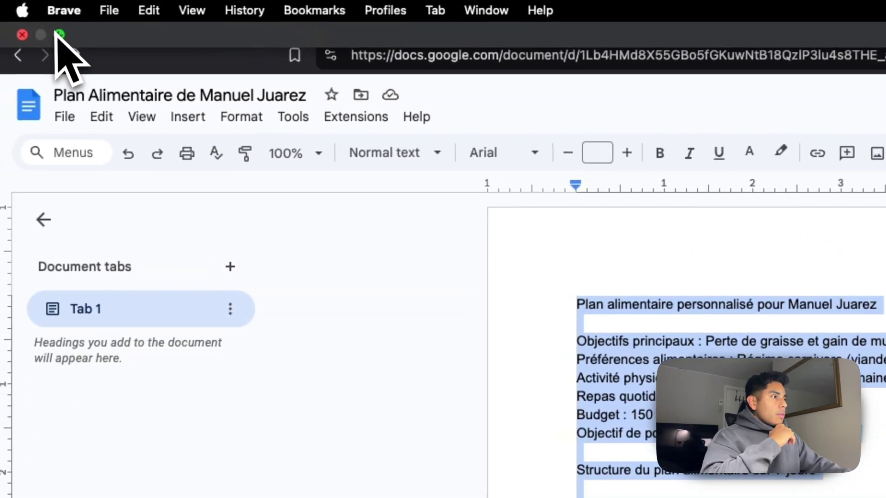
pyautogui.click(36, 32)
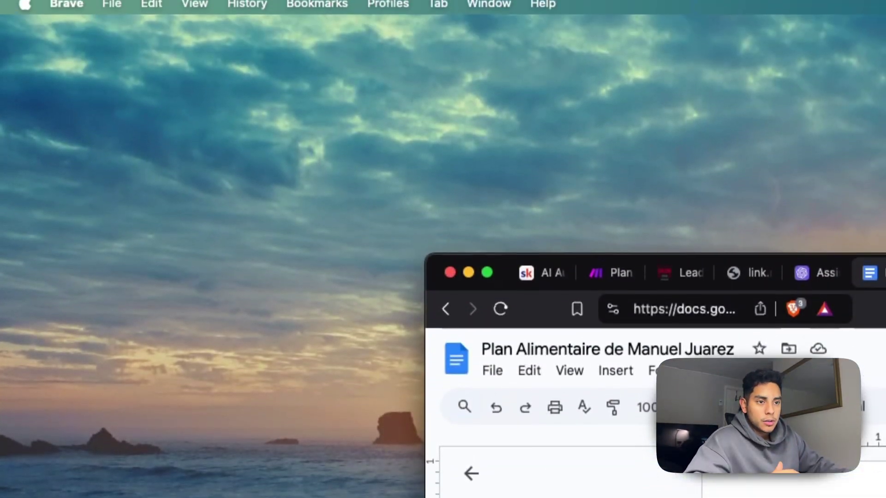
pyautogui.press('super+Tab')
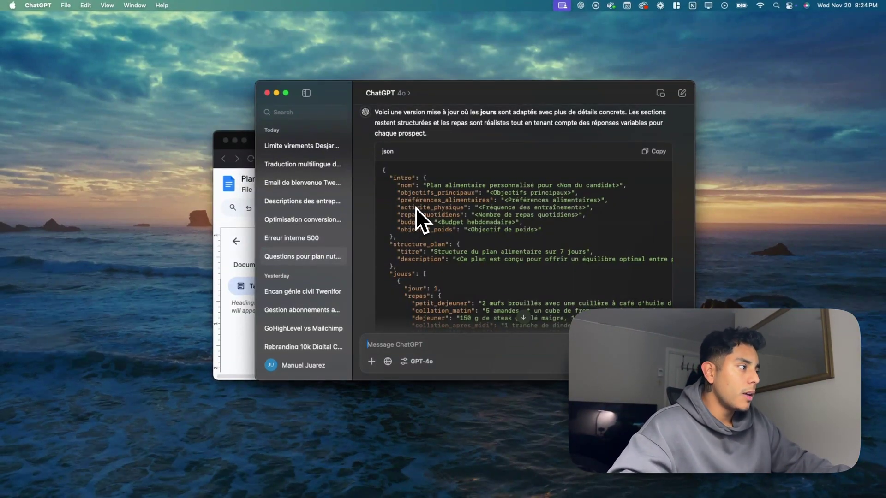
# Look over the nested JSON reply, highlighting the nom value and Objectifs principaux placeholder
pyautogui.scroll(-2, 417, 209)
pyautogui.scroll(-5, 481, 197)
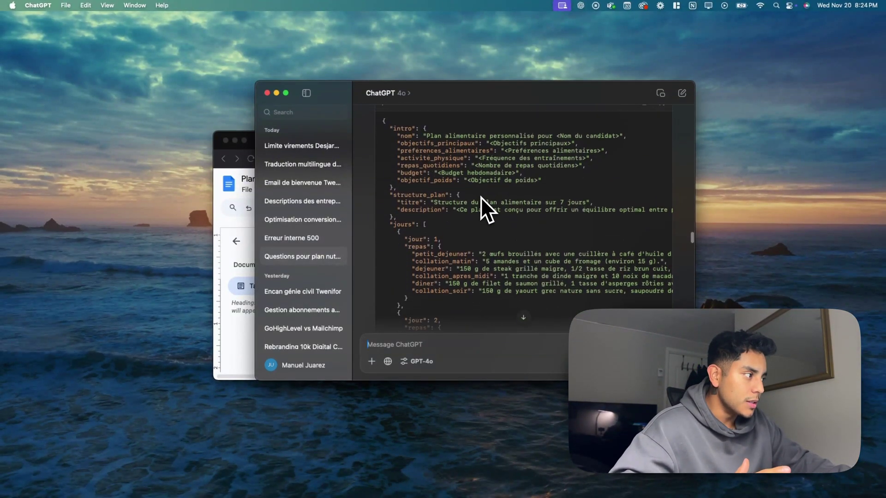
pyautogui.scroll(4, 442, 215)
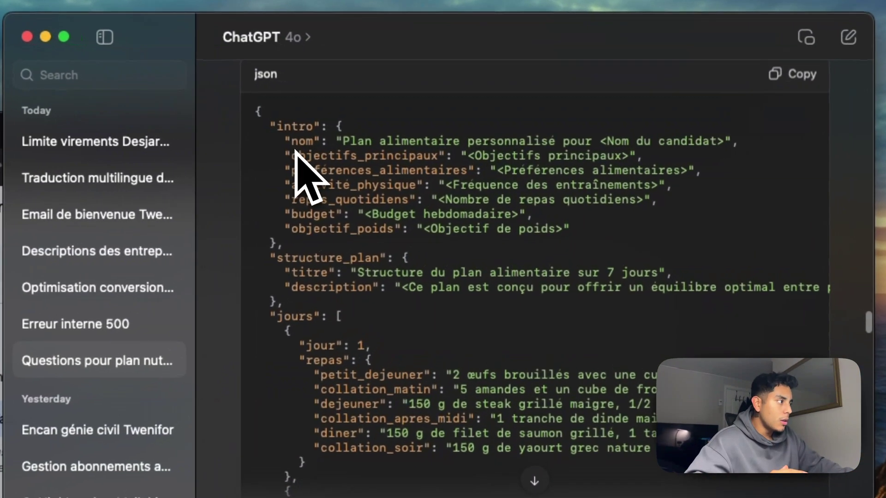
pyautogui.moveTo(404, 146); pyautogui.dragTo(415, 146)
pyautogui.moveTo(342, 142); pyautogui.dragTo(527, 143)
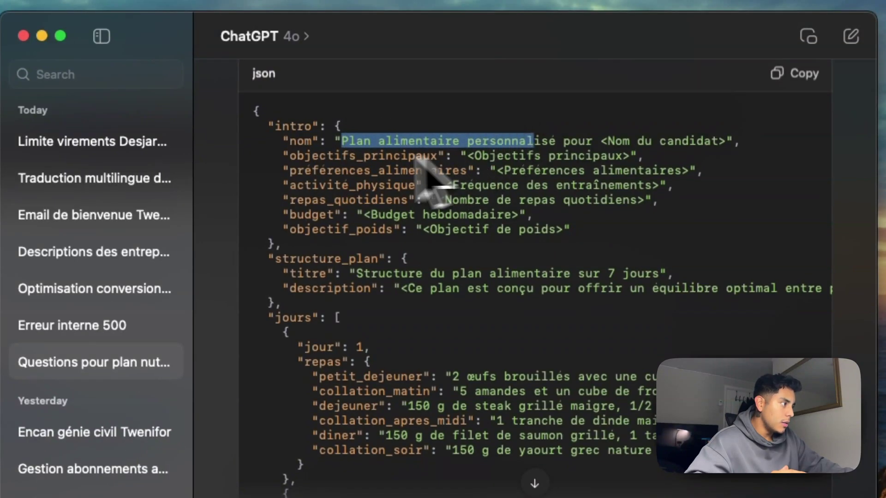
pyautogui.moveTo(290, 156); pyautogui.dragTo(608, 156)
# Scroll past day 5's meals down to the flattened reply with keys like jour_1_petit_dejeuner
pyautogui.scroll(-10, 353, 376)
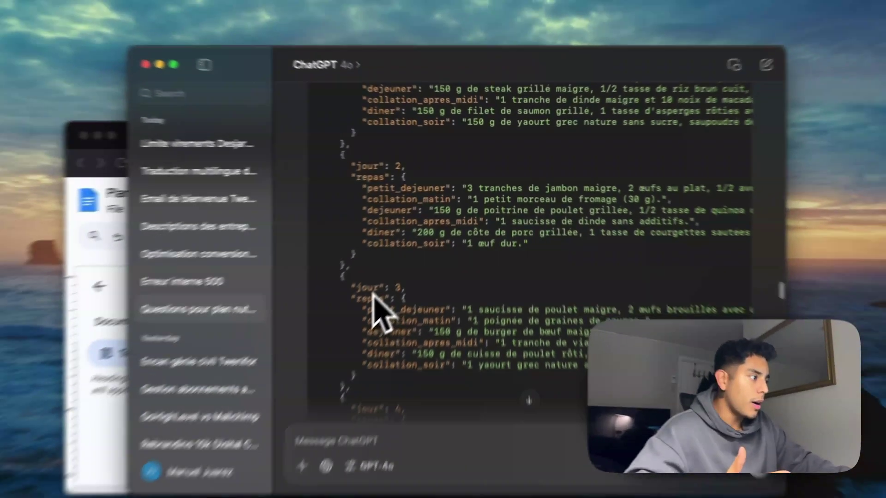
pyautogui.scroll(-1, 392, 402)
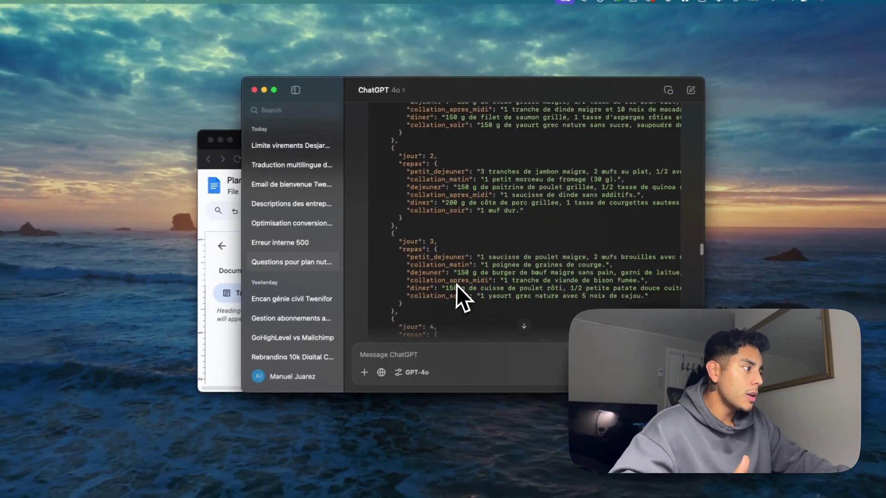
pyautogui.scroll(-3, 417, 263)
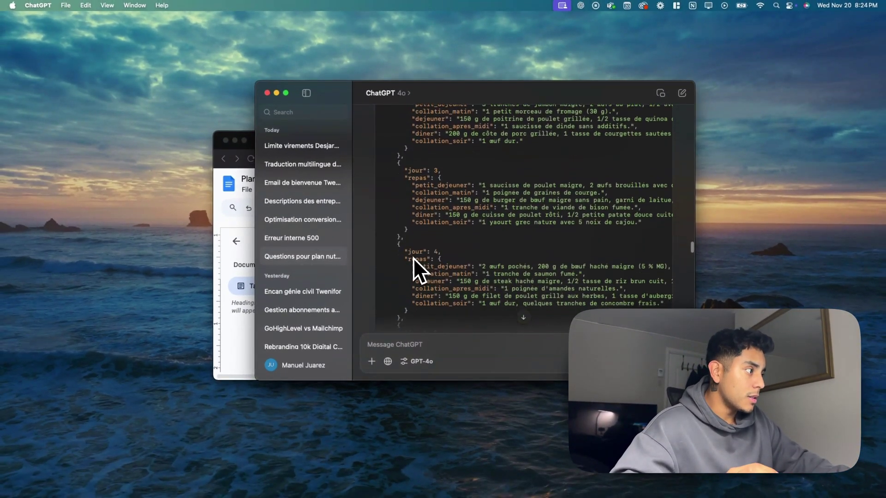
pyautogui.scroll(-2, 424, 252)
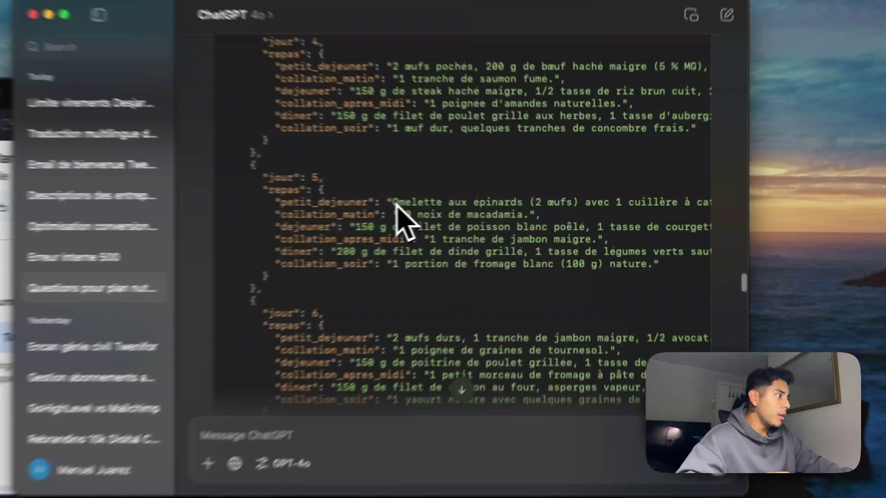
pyautogui.moveTo(482, 205); pyautogui.dragTo(502, 205)
pyautogui.moveTo(393, 203); pyautogui.dragTo(475, 213)
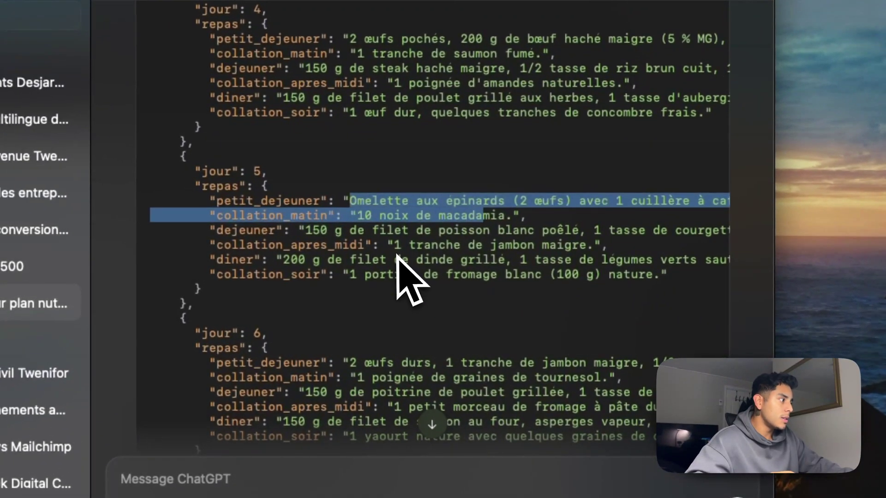
pyautogui.click(401, 254)
pyautogui.scroll(-5, 409, 307)
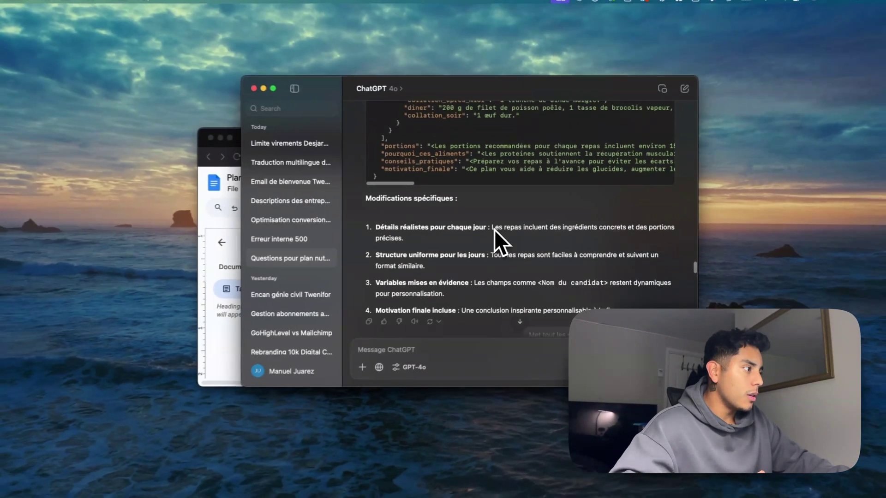
pyautogui.scroll(2, 494, 226)
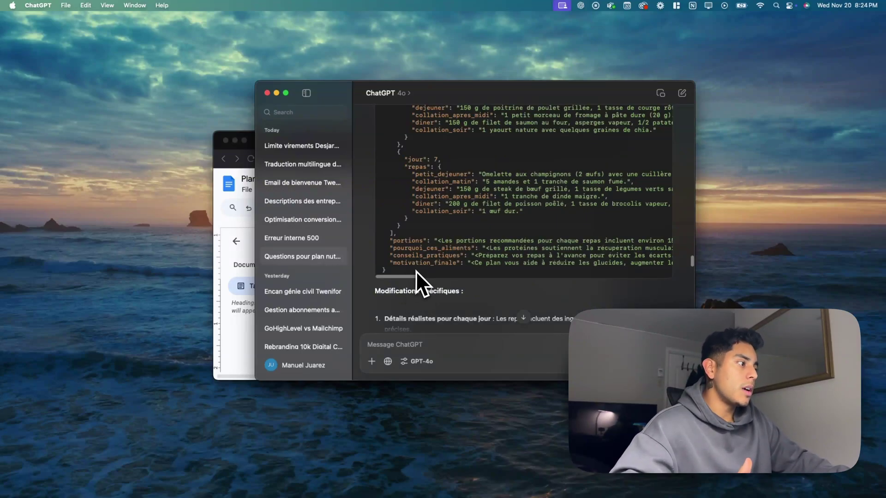
pyautogui.scroll(-1, 416, 271)
pyautogui.scroll(-10, 424, 234)
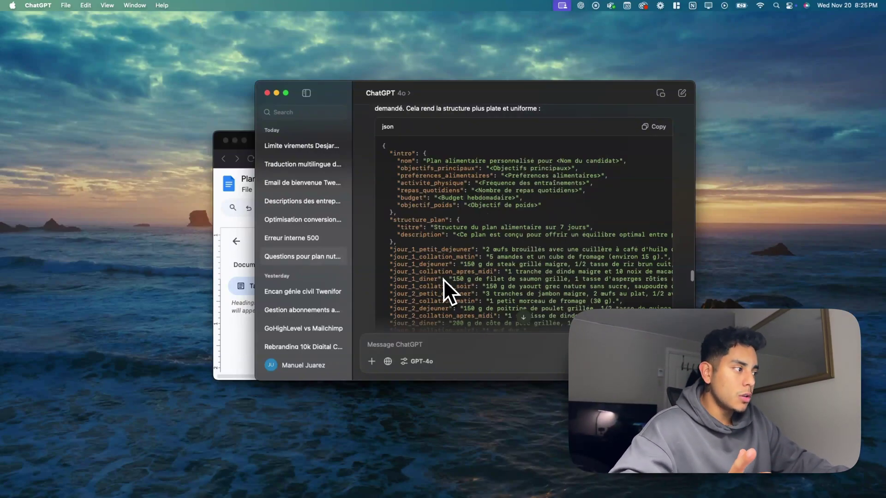
# Bring up the Template Plan Alimentaire document in Google Docs
pyautogui.click(226, 138)
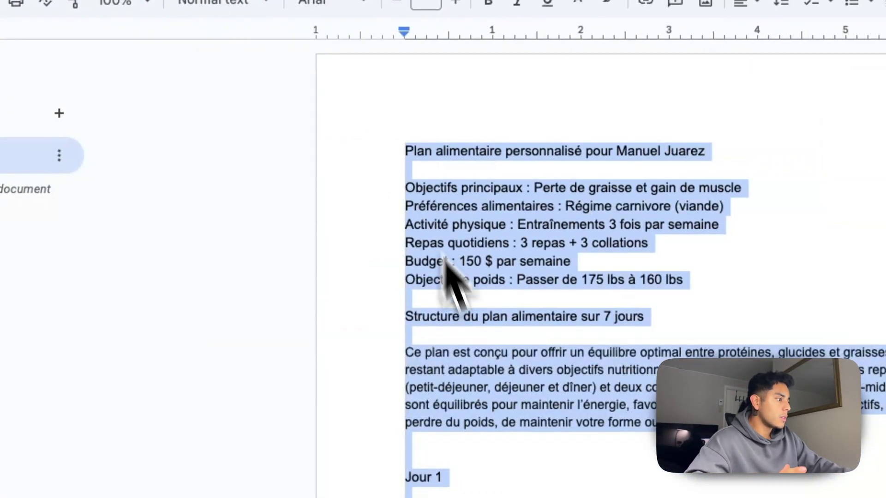
pyautogui.click(527, 408)
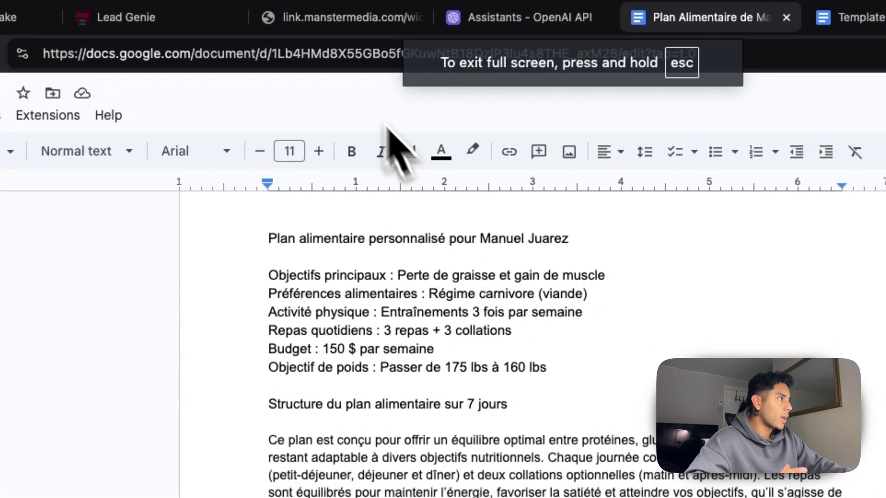
pyautogui.click(336, 19)
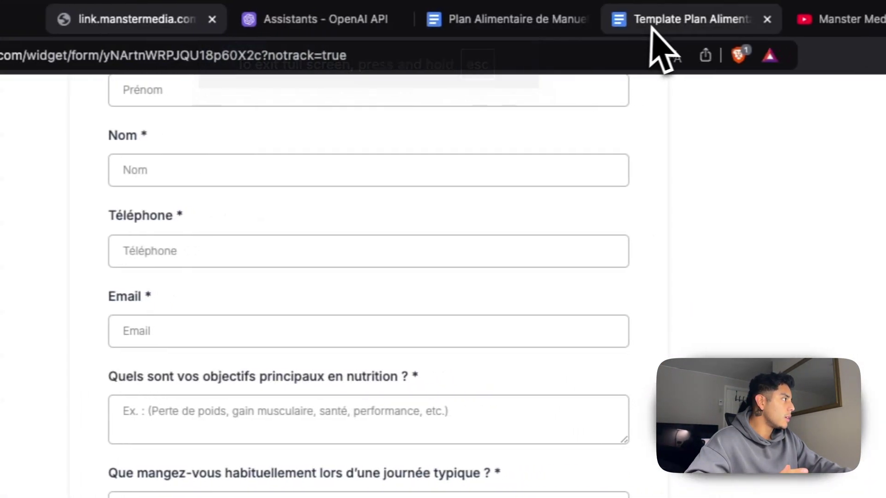
pyautogui.click(752, 19)
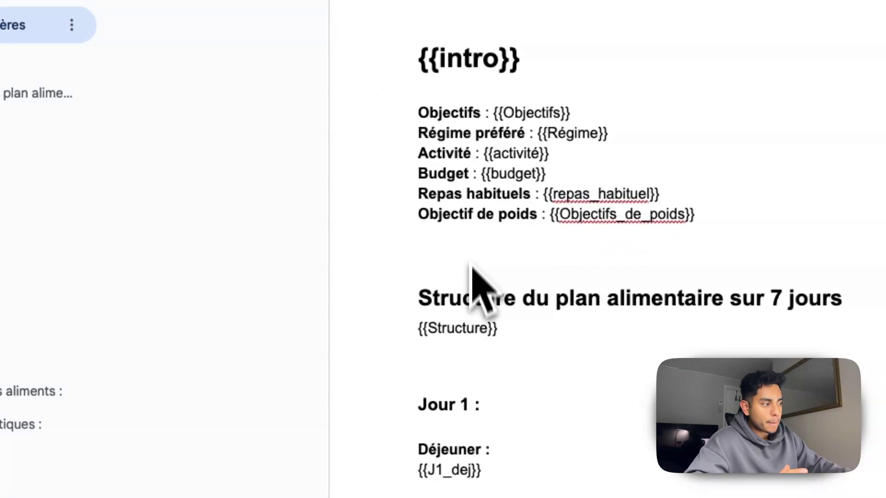
# Scroll through the template's placeholders from {{intro}} to {{motivation}}, then return to ChatGPT
pyautogui.scroll(-2, 477, 277)
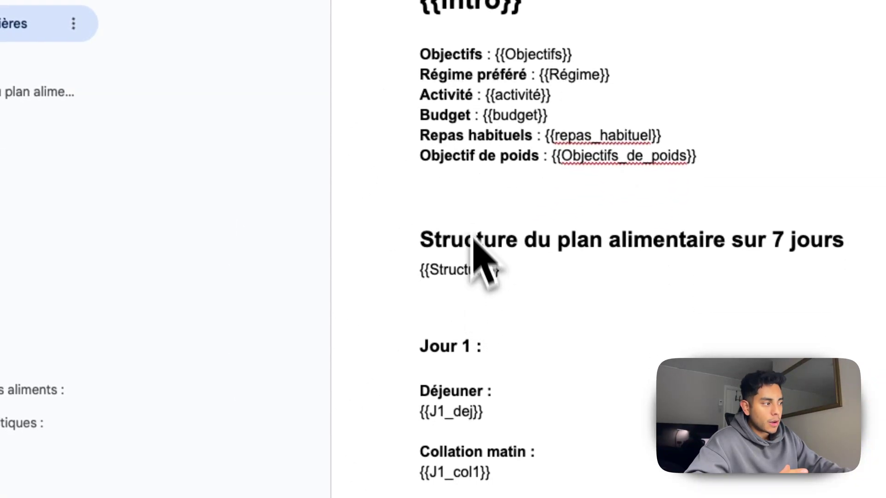
pyautogui.scroll(-5, 459, 317)
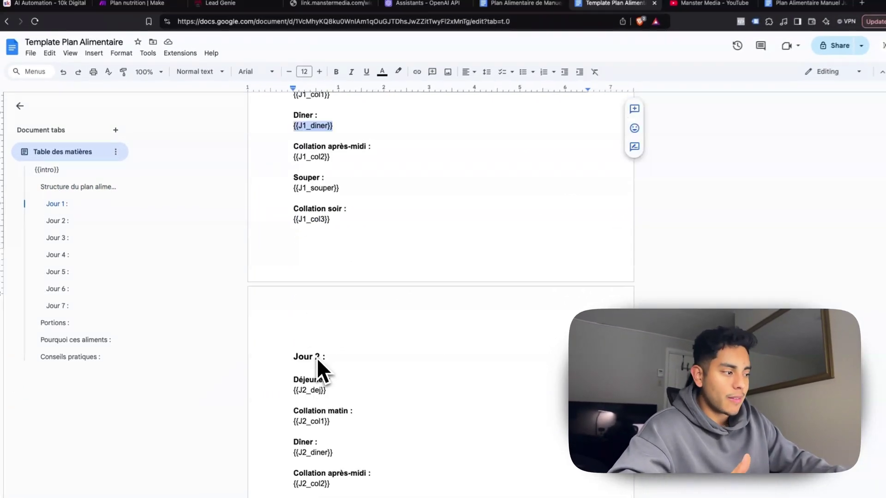
pyautogui.scroll(-5, 317, 359)
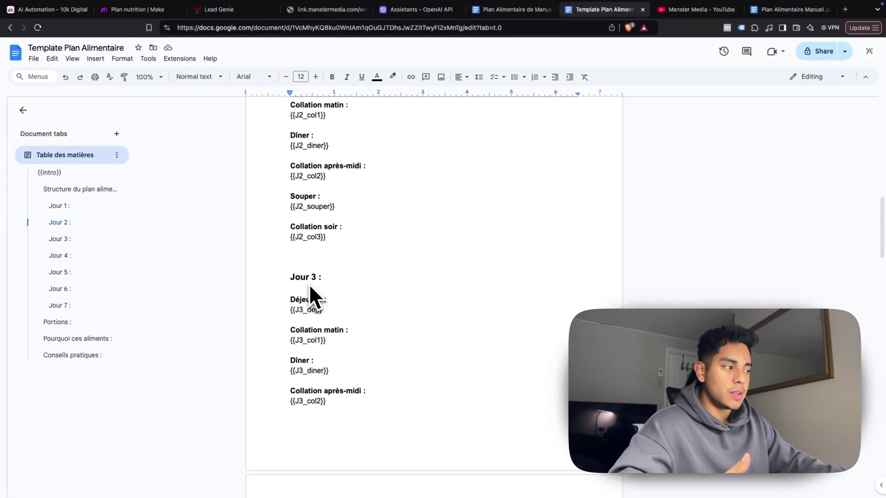
pyautogui.scroll(-15, 307, 287)
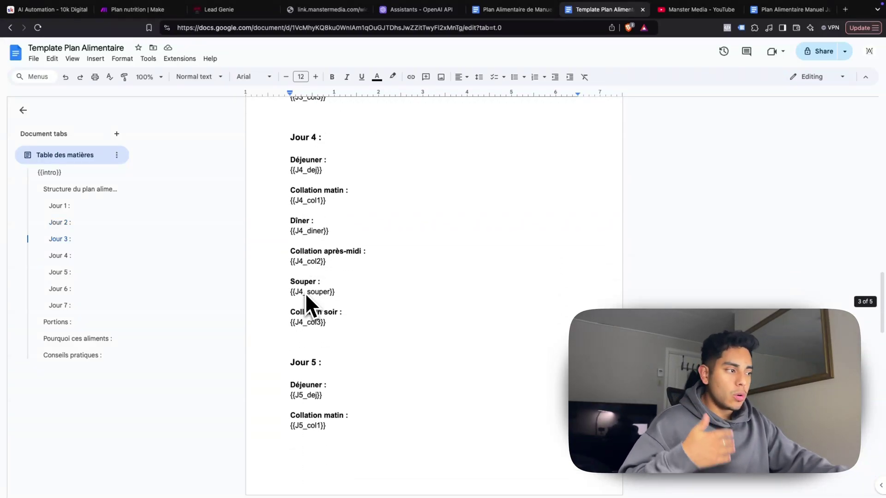
pyautogui.scroll(-10, 305, 295)
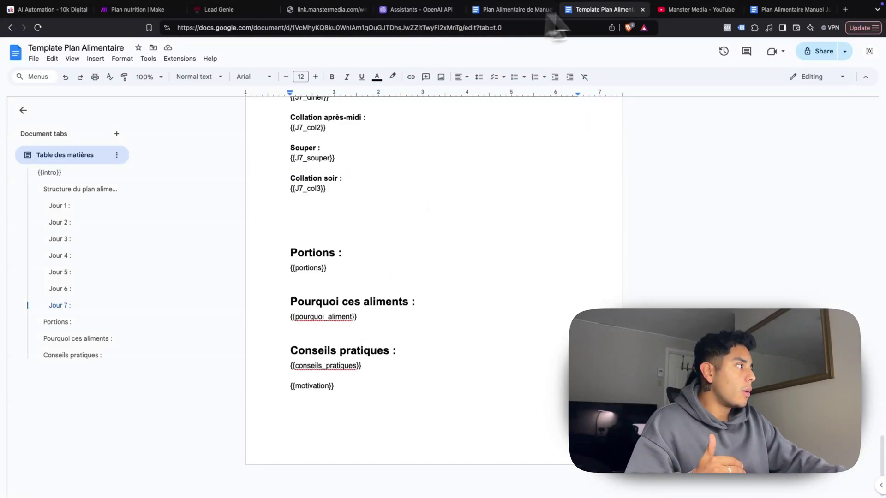
pyautogui.hotkey('ctrl', 'Left')
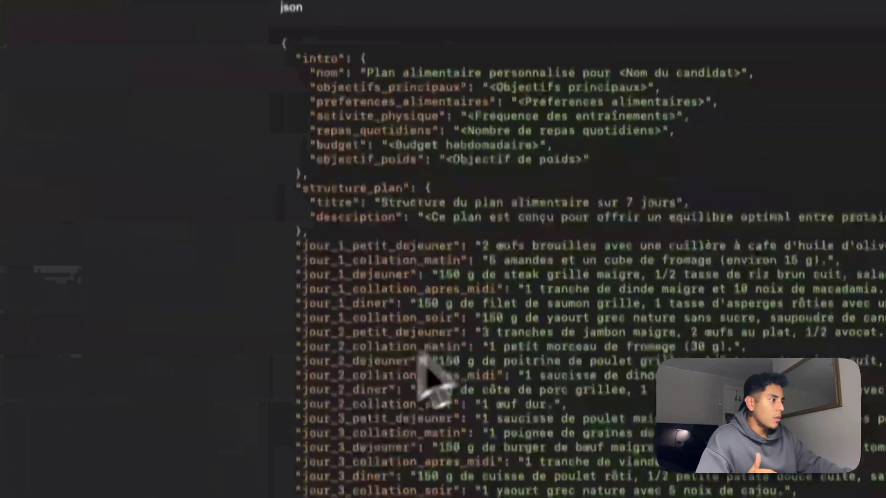
# Scroll through ChatGPT's flat JSON reply down to motivation_finale
pyautogui.scroll(-3, 531, 300)
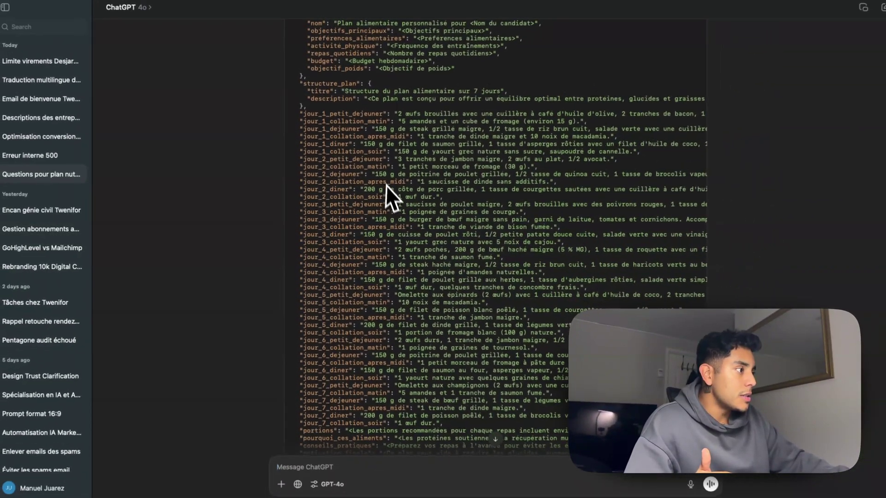
pyautogui.scroll(2, 404, 197)
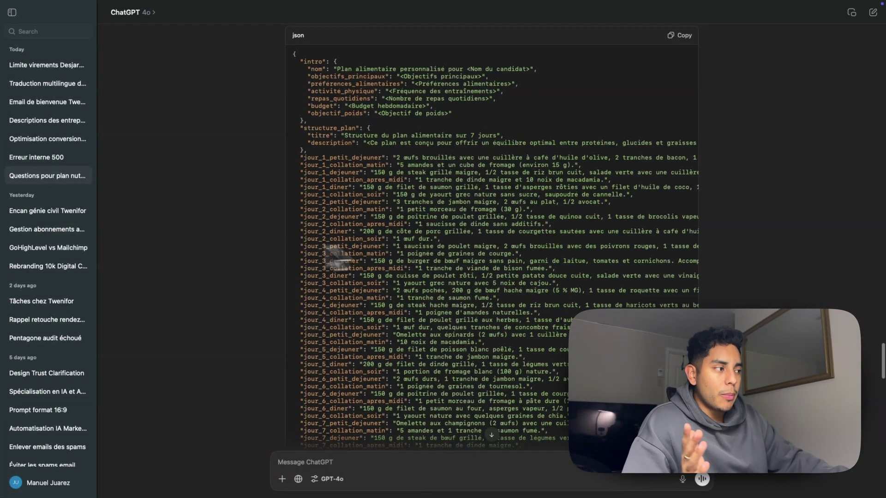
pyautogui.scroll(-20, 344, 206)
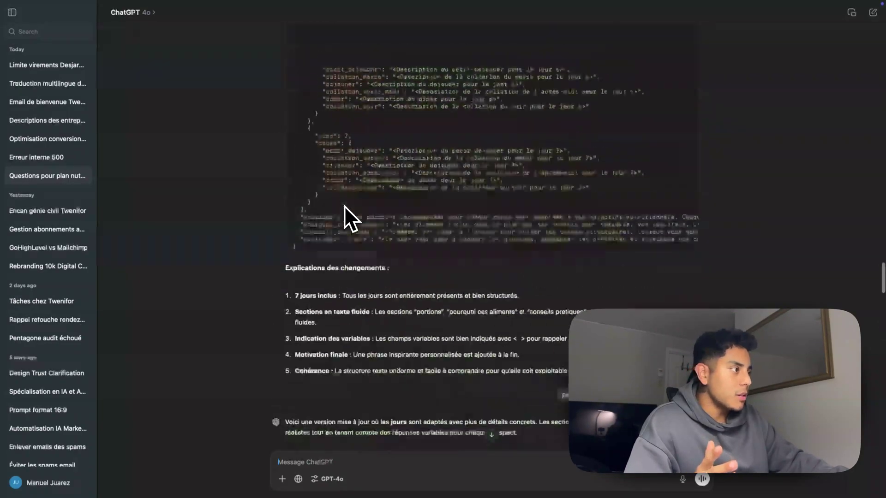
pyautogui.scroll(-5, 344, 206)
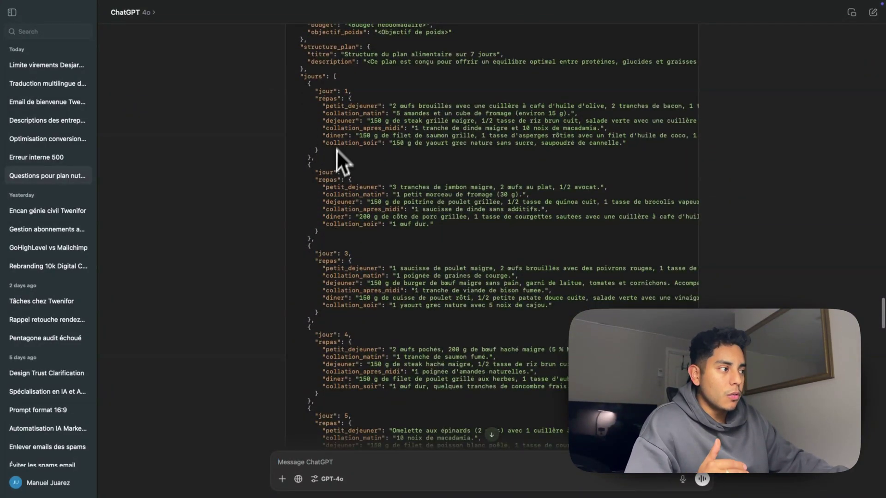
pyautogui.scroll(-12, 345, 224)
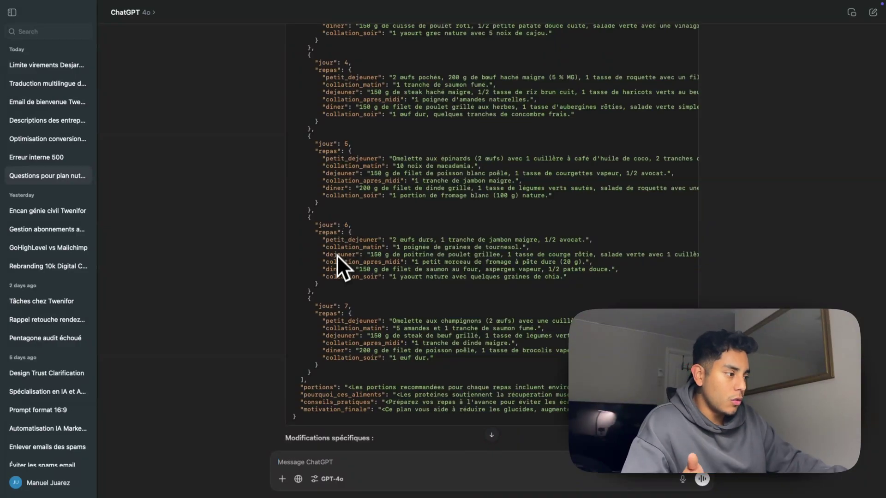
pyautogui.scroll(-20, 336, 261)
pyautogui.scroll(10, 333, 263)
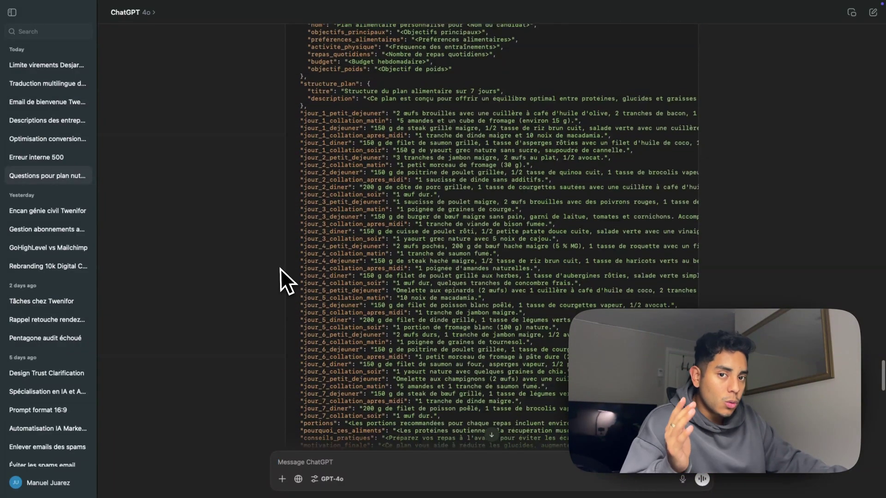
pyautogui.scroll(-20, 305, 277)
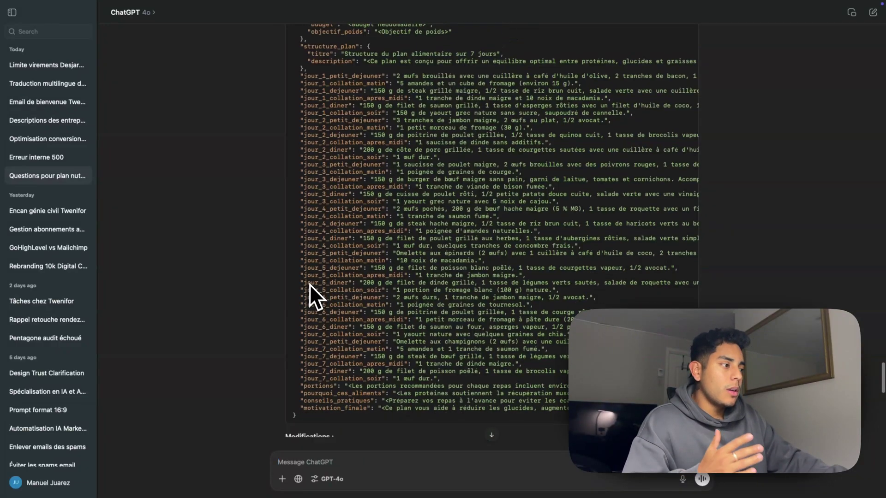
pyautogui.scroll(-3, 318, 296)
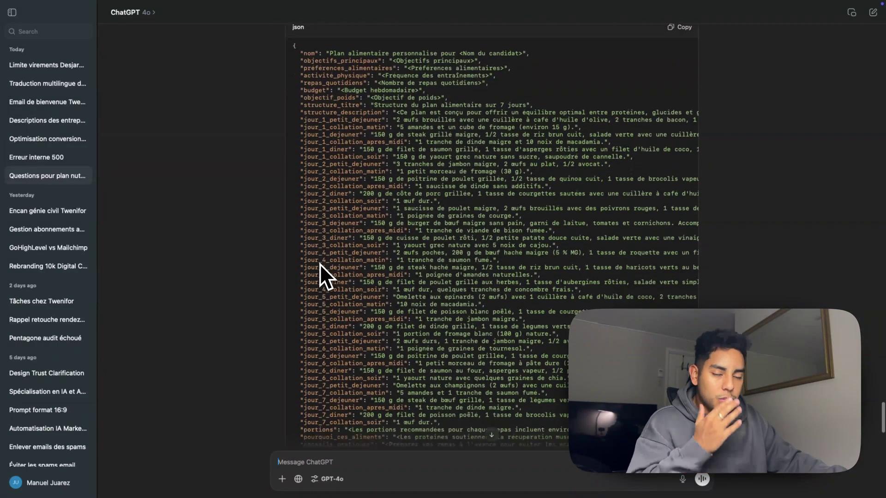
pyautogui.scroll(-4, 320, 303)
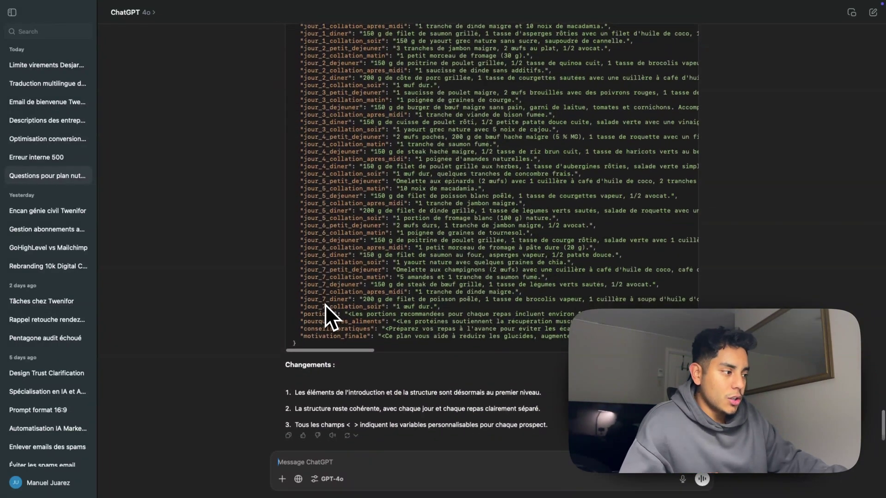
pyautogui.scroll(4, 328, 301)
pyautogui.scroll(5, 341, 310)
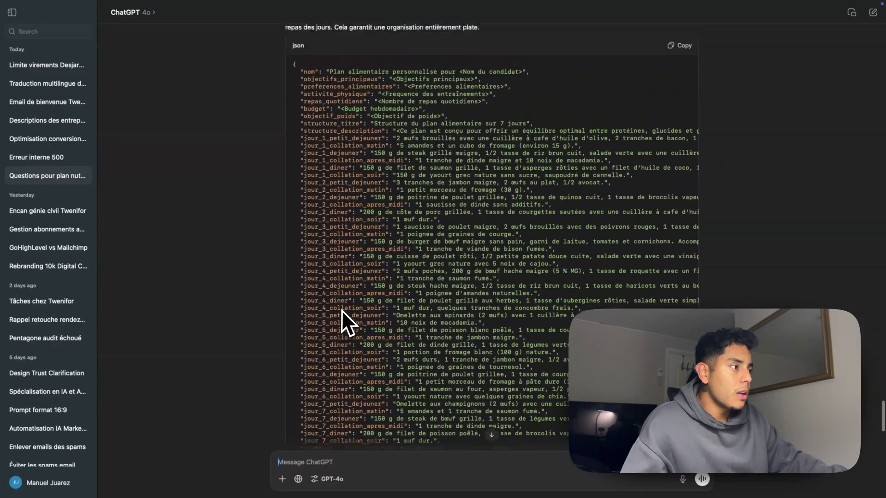
pyautogui.scroll(-3, 342, 310)
pyautogui.scroll(-1, 347, 150)
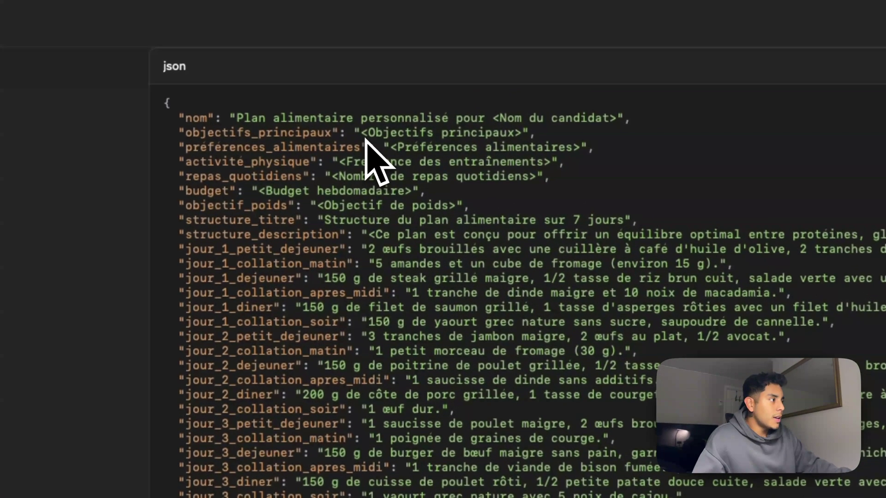
# Select the <Objectifs principaux> placeholder and jour_1_diner value to inspect them, then switch to the browser
pyautogui.moveTo(393, 69); pyautogui.dragTo(397, 70)
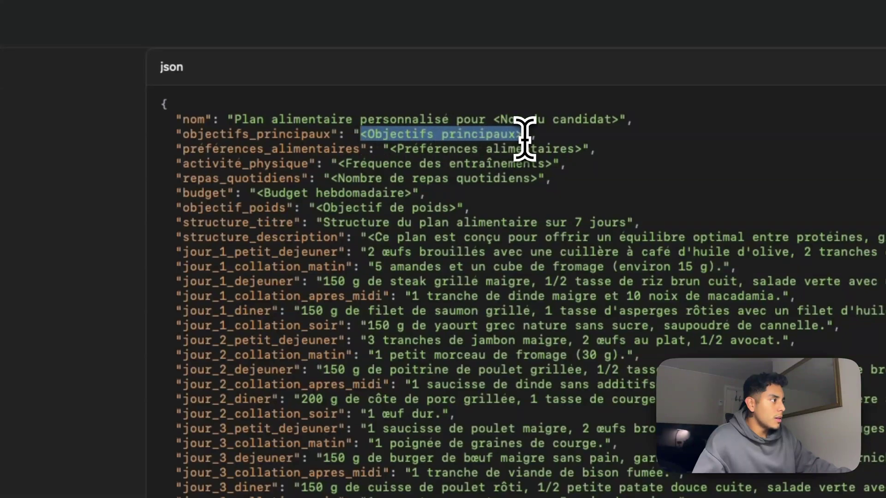
pyautogui.moveTo(521, 138); pyautogui.dragTo(381, 142)
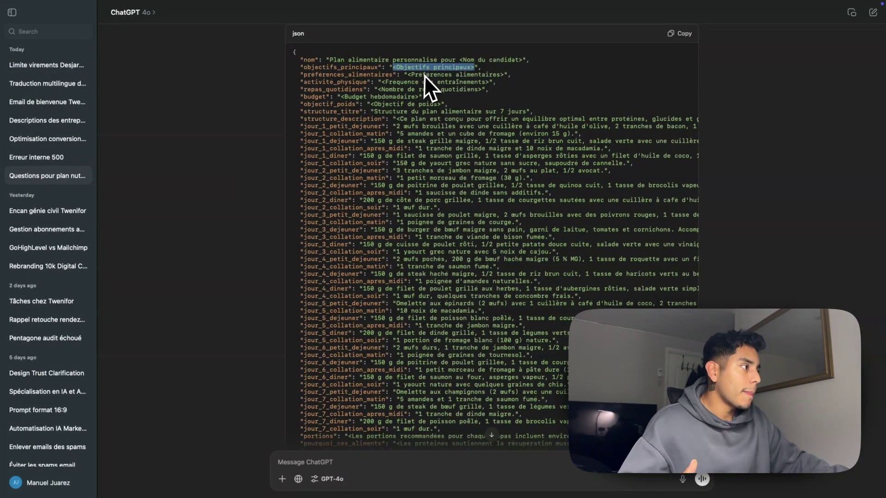
pyautogui.moveTo(451, 157); pyautogui.dragTo(456, 157)
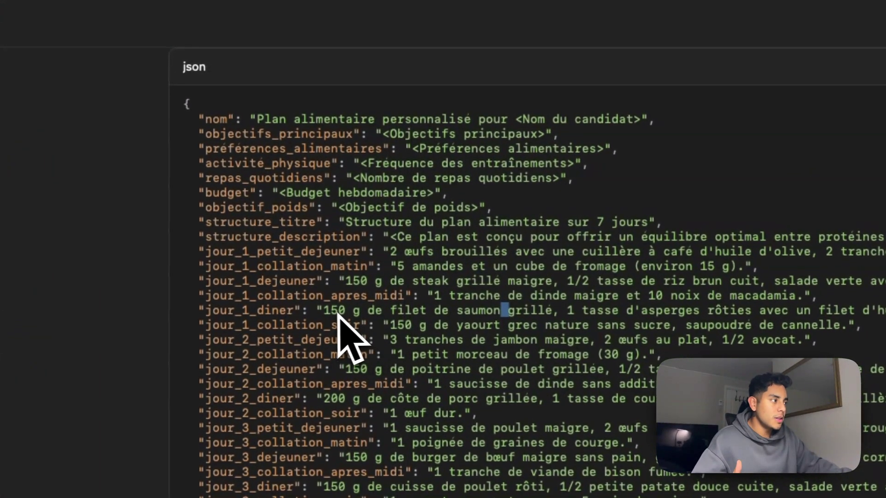
pyautogui.moveTo(367, 156); pyautogui.dragTo(372, 157)
pyautogui.click(344, 313)
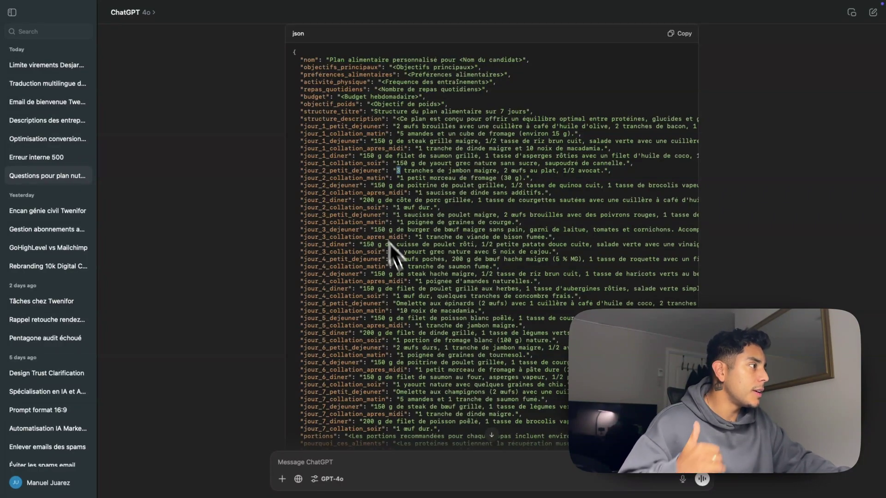
pyautogui.scroll(-5, 389, 158)
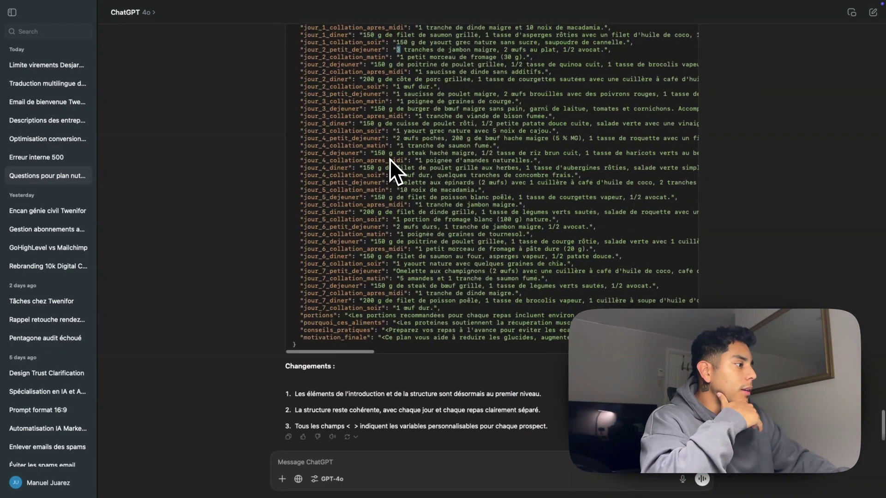
pyautogui.scroll(4, 389, 158)
pyautogui.scroll(1, 308, 39)
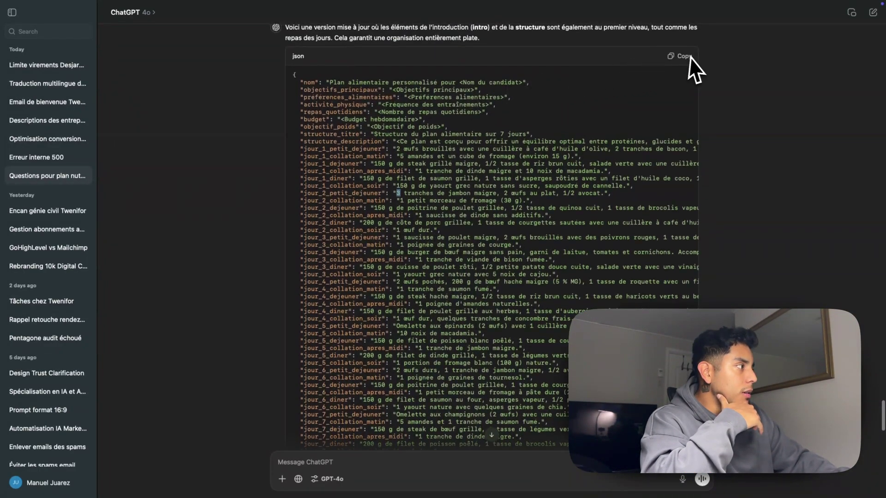
pyautogui.hotkey('ctrl', 'Left')
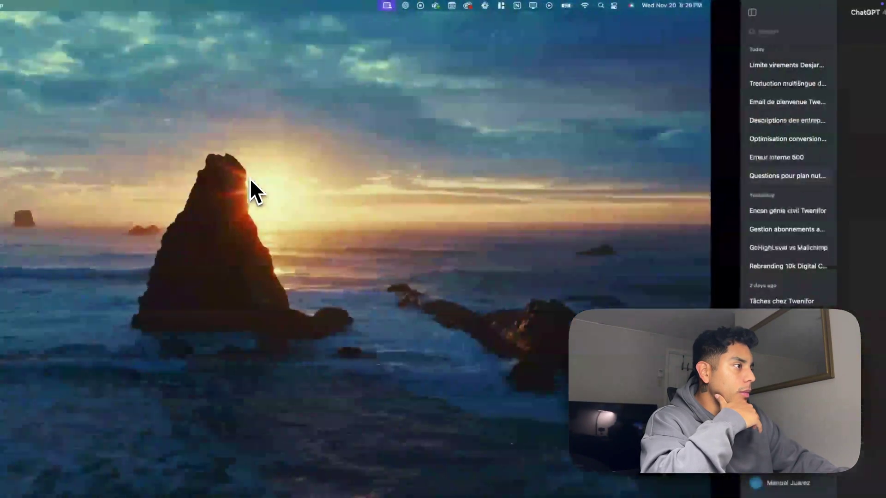
# Compare the OpenAI module's Message 3 text with ChatGPT's flat JSON template, then close the module settings
pyautogui.hotkey('ctrl', 'Right')
pyautogui.hotkey('ctrl', 'Right')
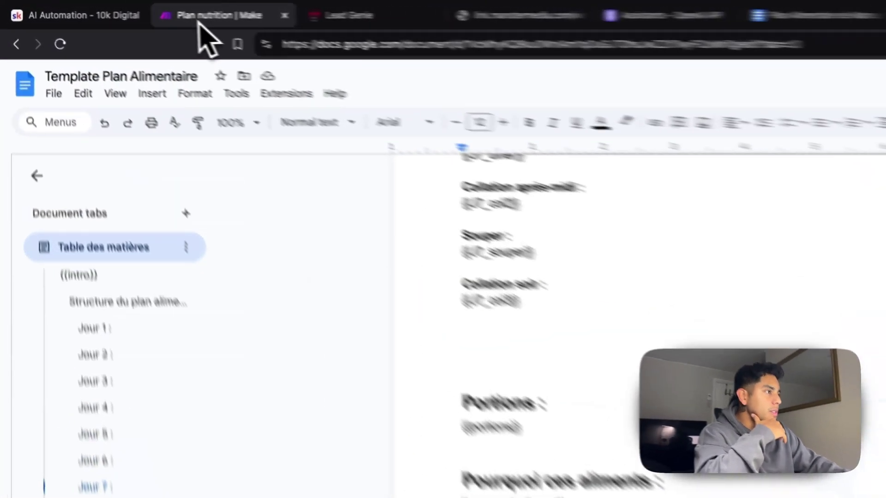
pyautogui.click(137, 9)
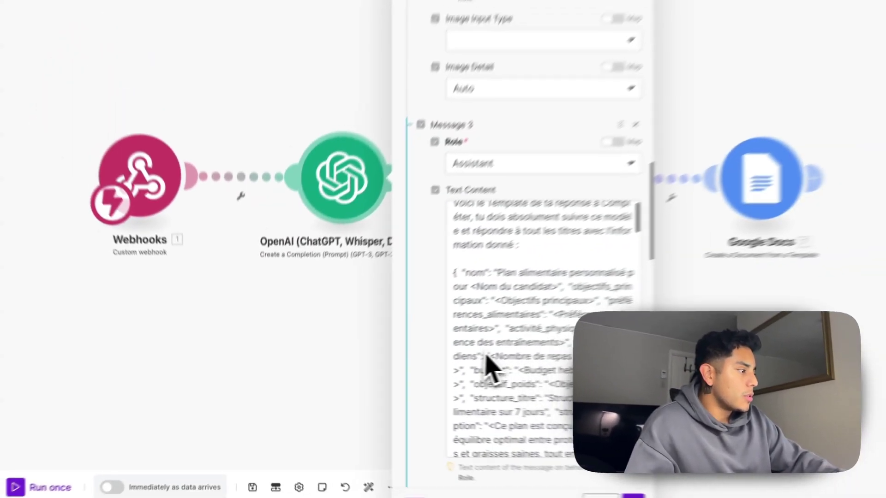
pyautogui.scroll(-1, 729, 351)
pyautogui.scroll(1, 429, 304)
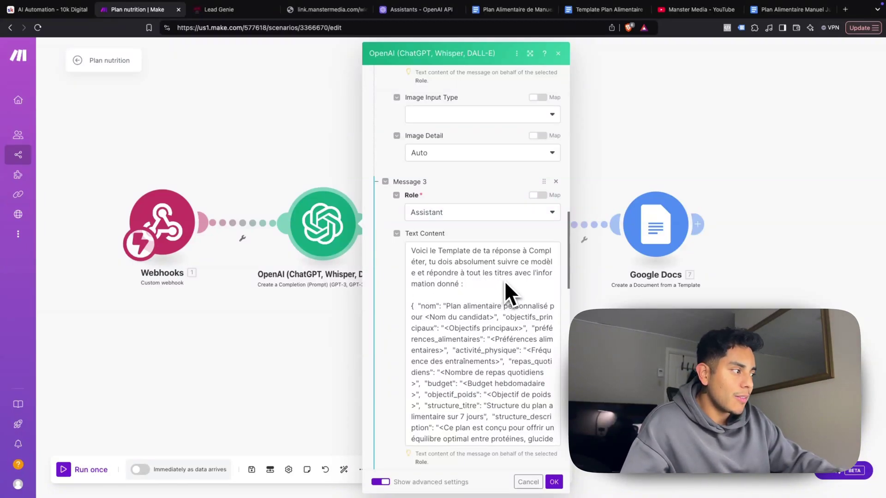
pyautogui.scroll(-1, 466, 323)
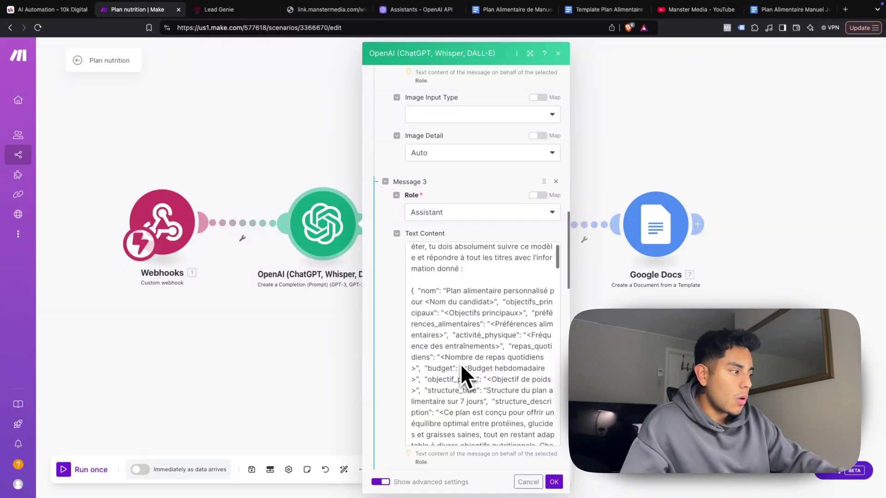
pyautogui.scroll(-15, 466, 363)
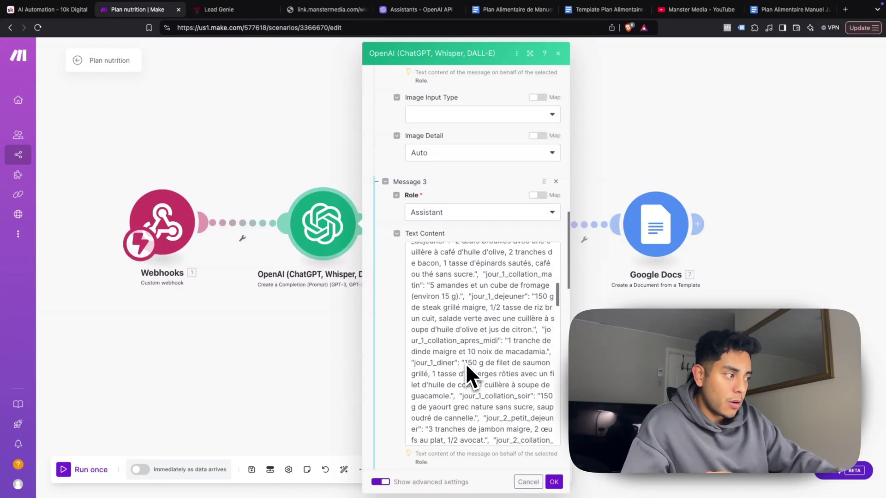
pyautogui.scroll(-20, 466, 364)
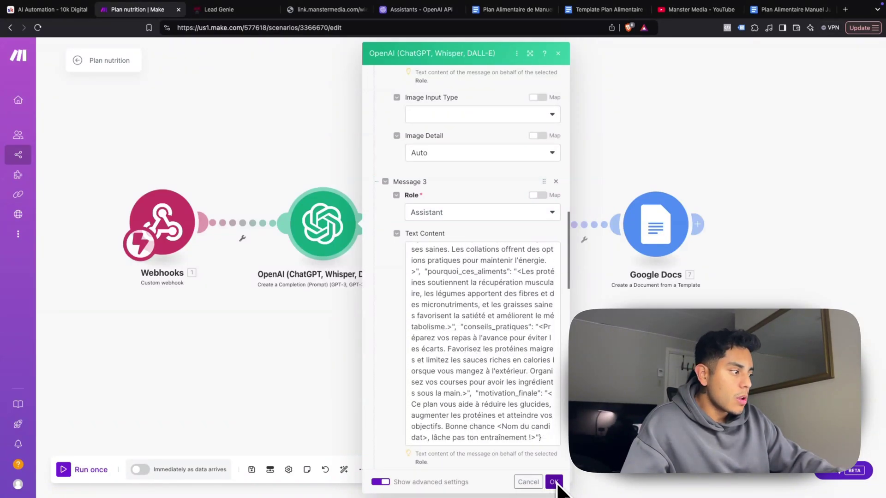
pyautogui.scroll(3, 466, 411)
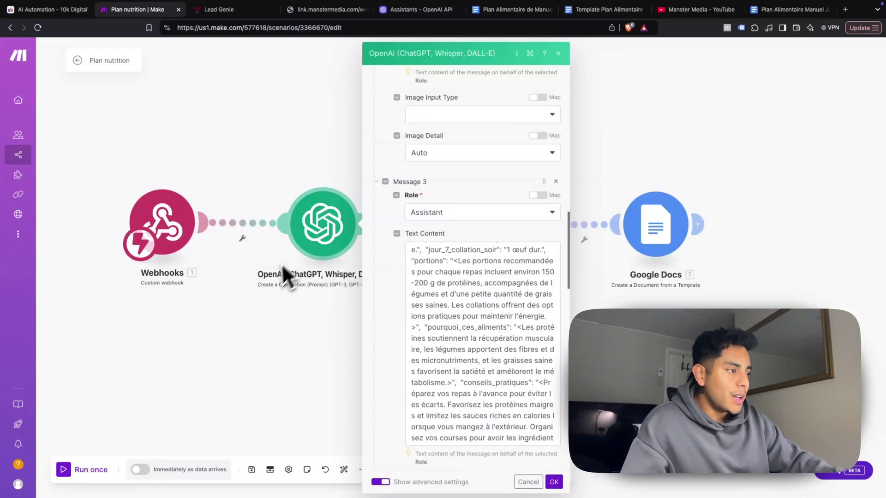
pyautogui.hotkey('ctrl', 'Left')
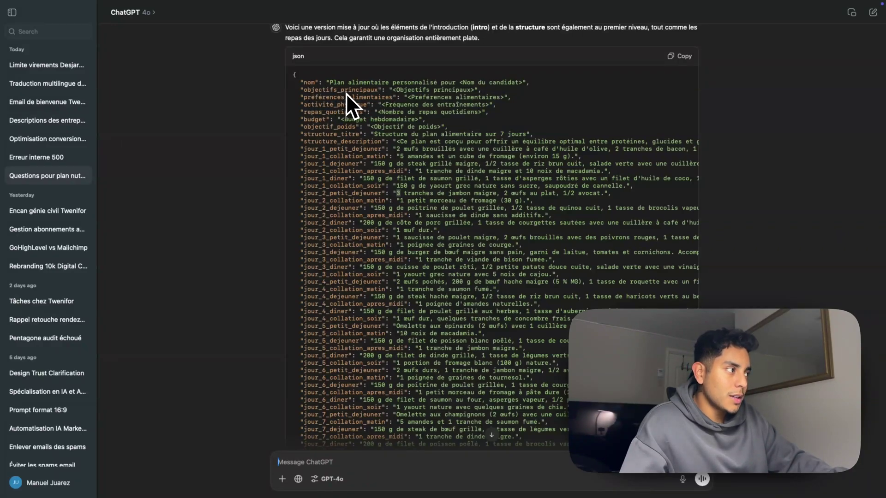
pyautogui.hotkey('ctrl', 'Right')
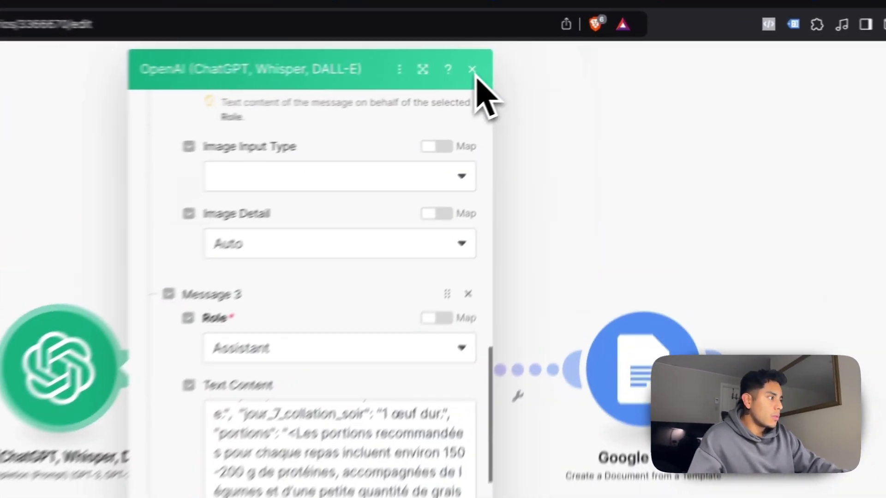
pyautogui.click(558, 53)
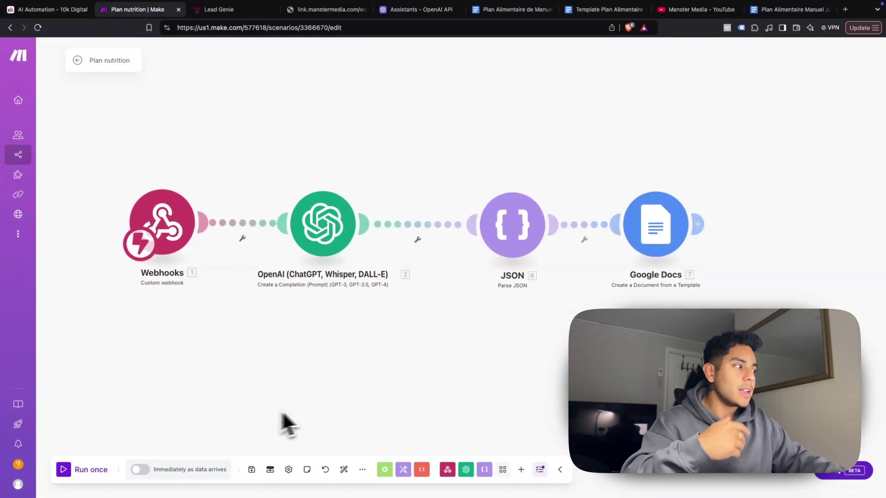
# Add a connected Parse JSON module that takes the OpenAI Result as its JSON string
pyautogui.rightClick(524, 353)
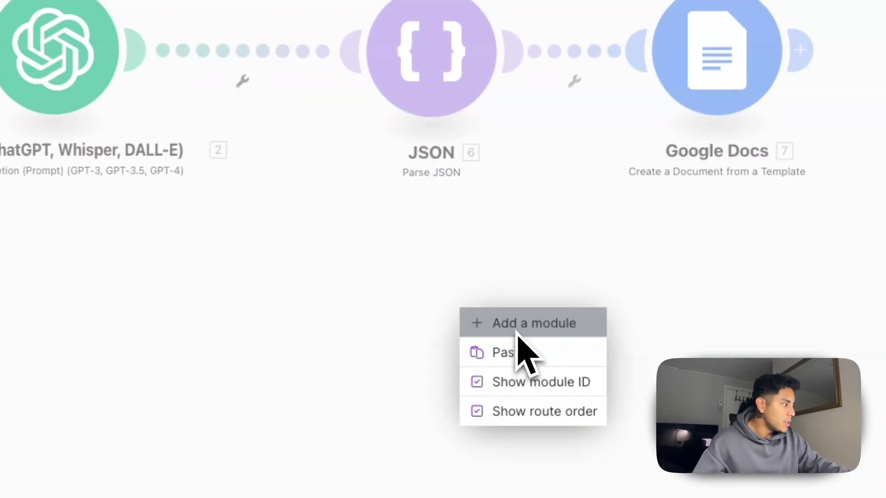
pyautogui.click(517, 334)
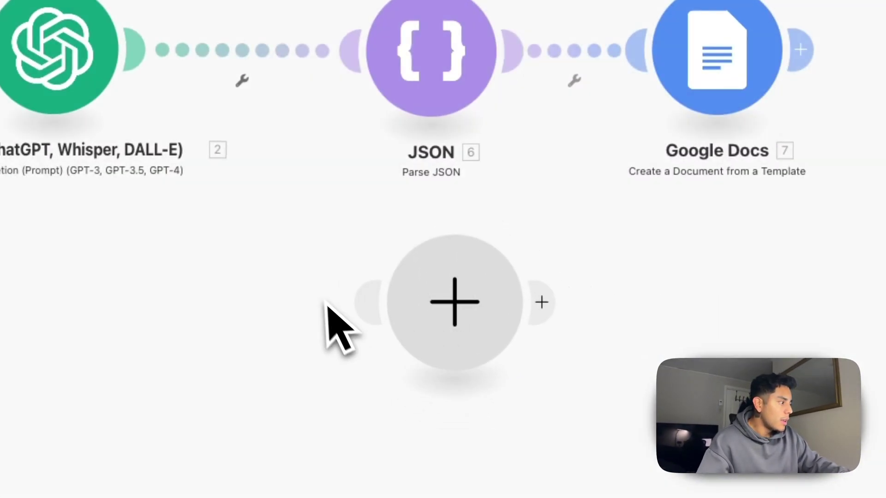
pyautogui.click(455, 326)
pyautogui.click(599, 259)
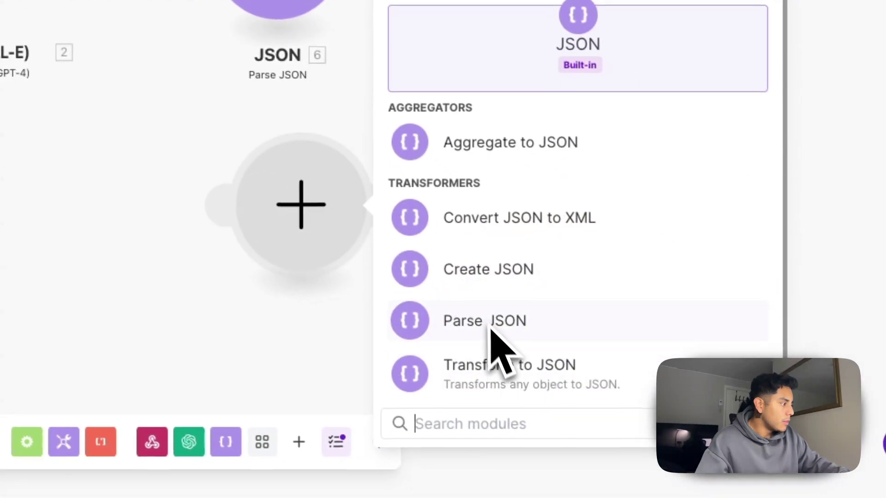
pyautogui.click(642, 428)
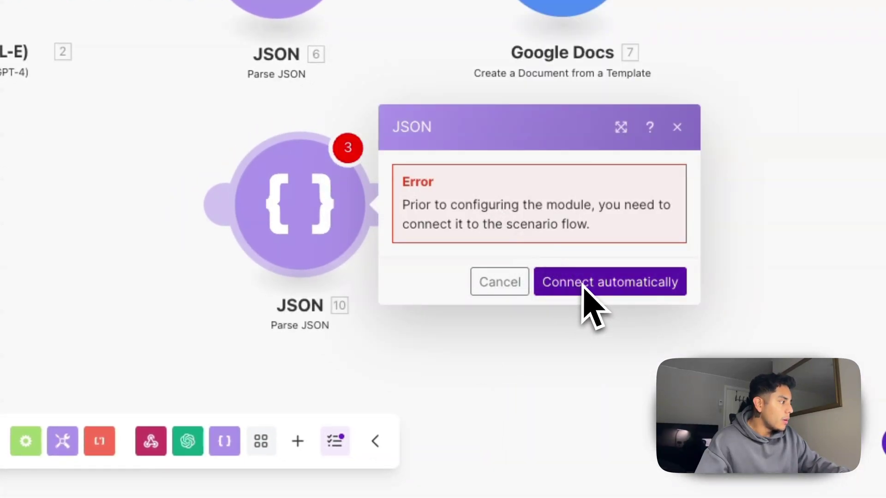
pyautogui.click(582, 282)
pyautogui.click(662, 155)
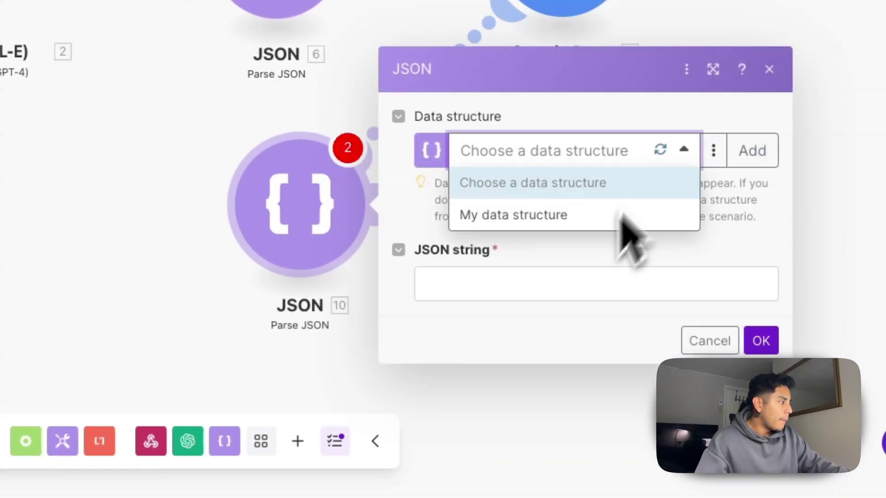
pyautogui.click(658, 256)
pyautogui.click(521, 287)
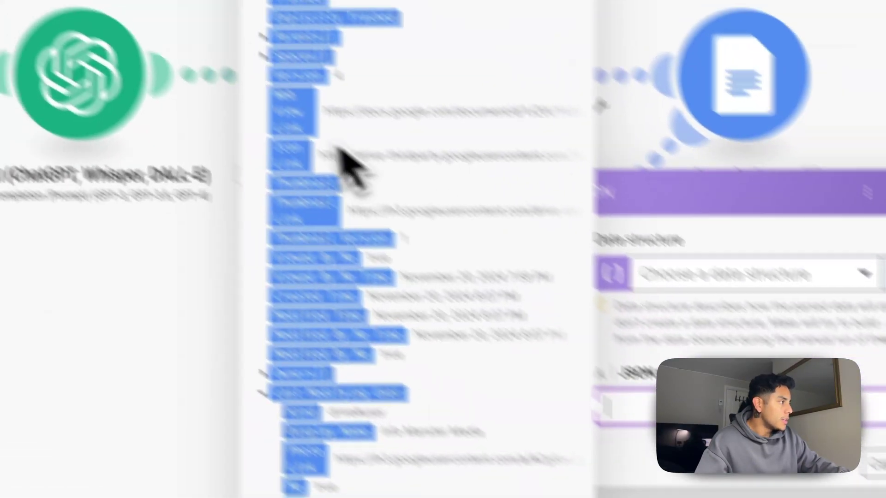
pyautogui.scroll(-15, 460, 243)
pyautogui.scroll(-10, 458, 242)
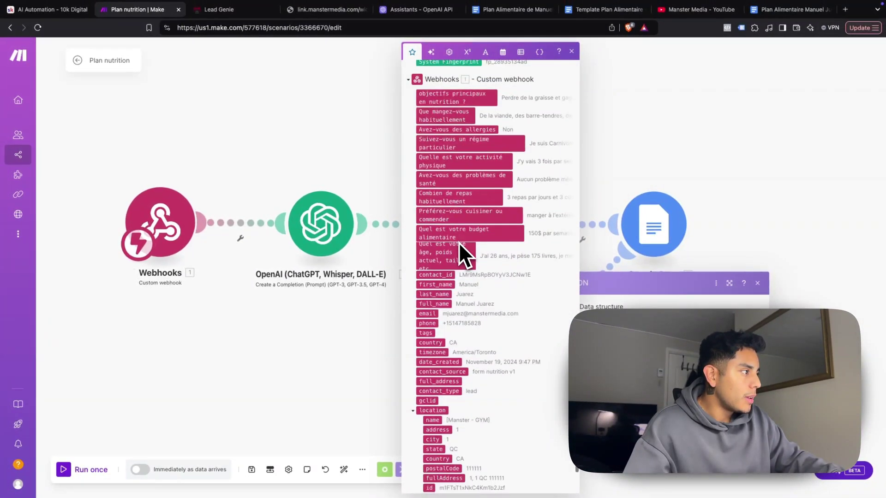
pyautogui.scroll(5, 458, 242)
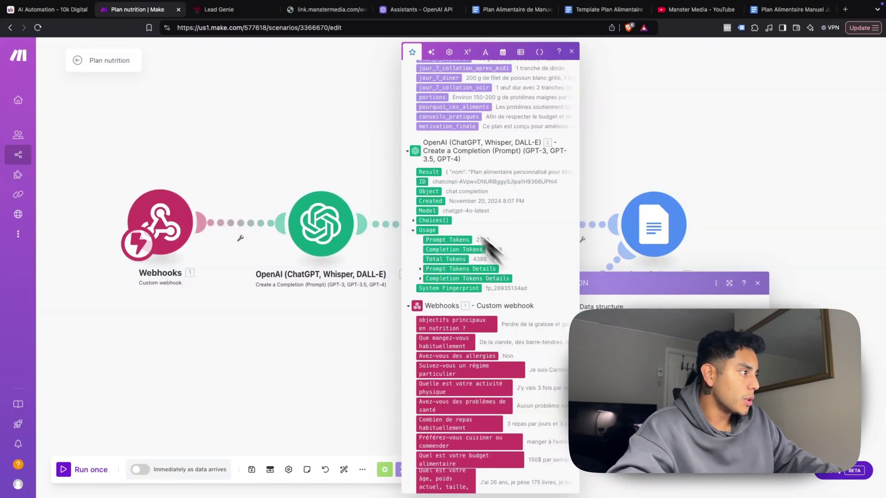
pyautogui.click(428, 171)
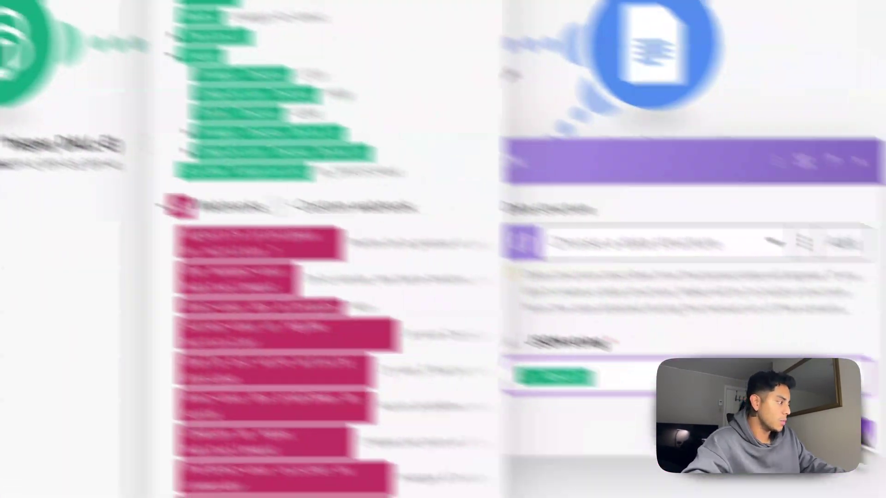
pyautogui.click(800, 421)
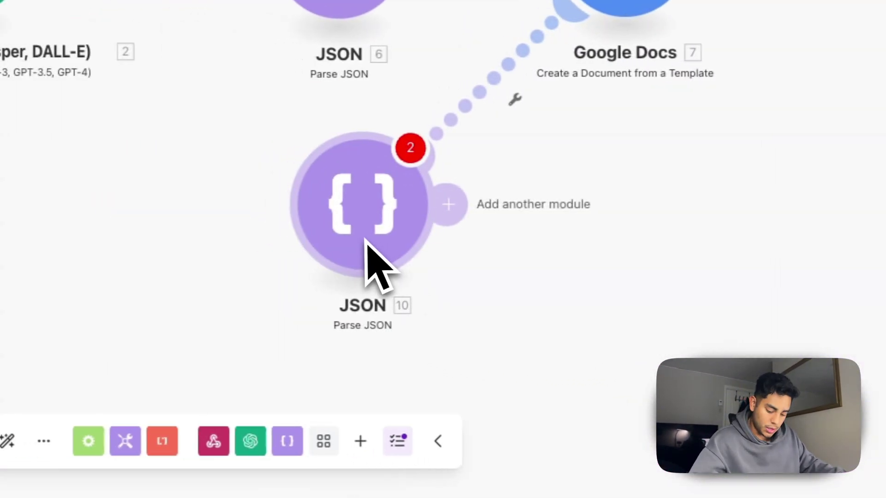
# Delete the duplicate JSON module 10 and check the existing JSON module 6 settings
pyautogui.rightClick(366, 240)
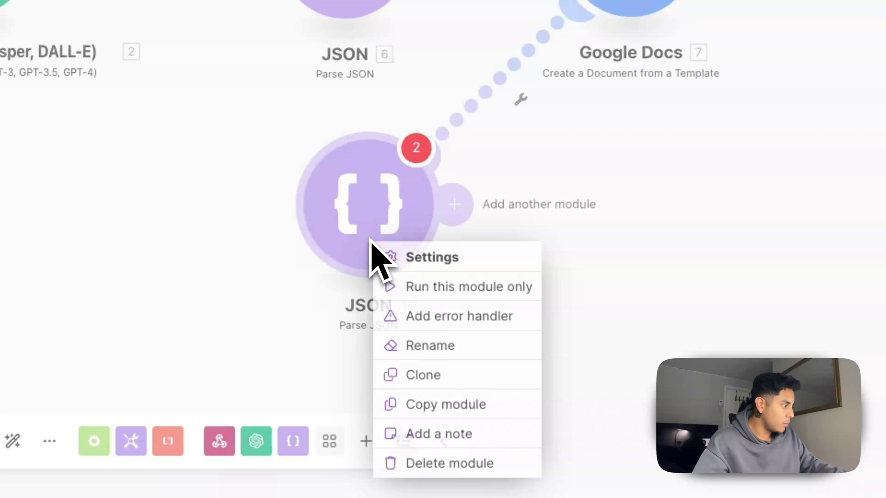
pyautogui.click(443, 465)
pyautogui.click(241, 178)
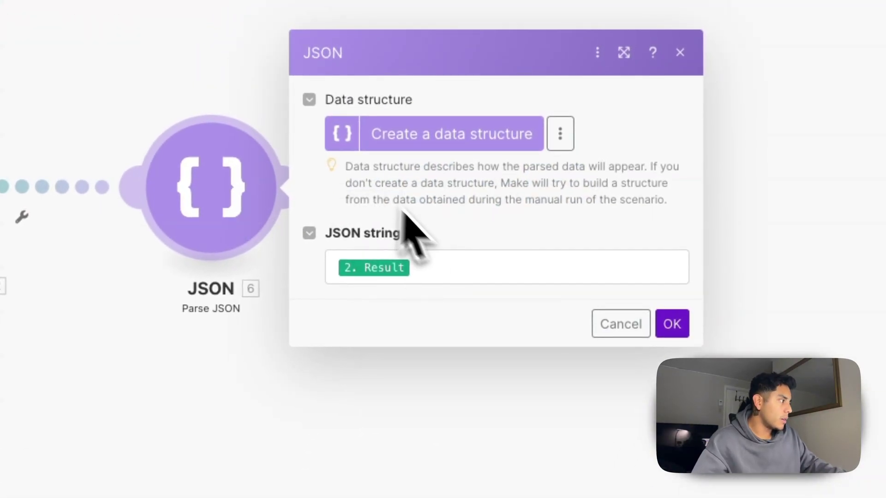
pyautogui.click(639, 322)
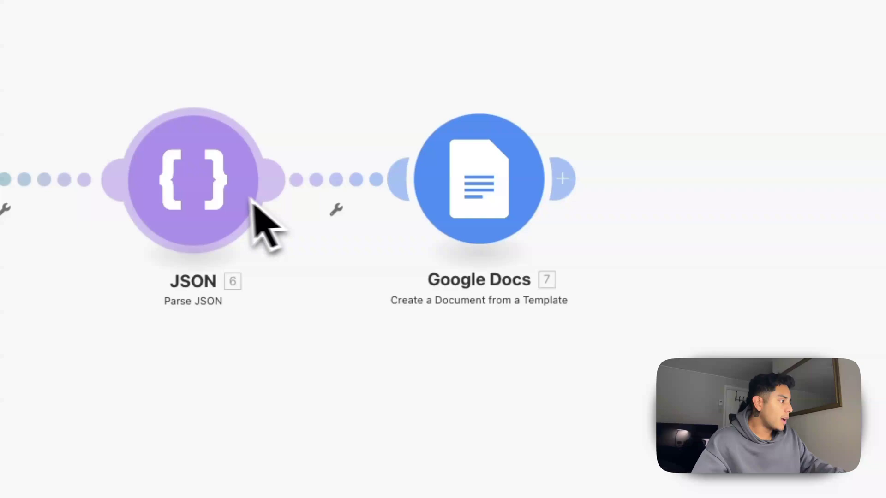
# Review the Google Docs module's settings, then switch to the generated meal plan document
pyautogui.click(470, 222)
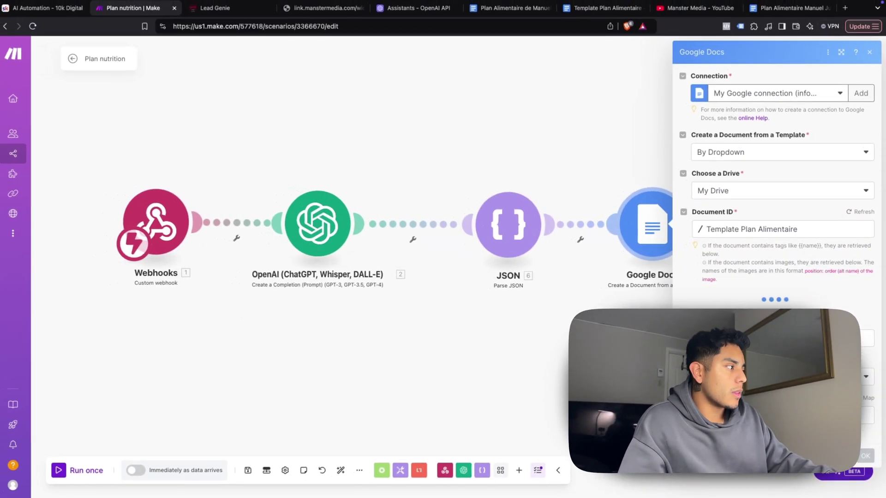
pyautogui.scroll(-2, 705, 277)
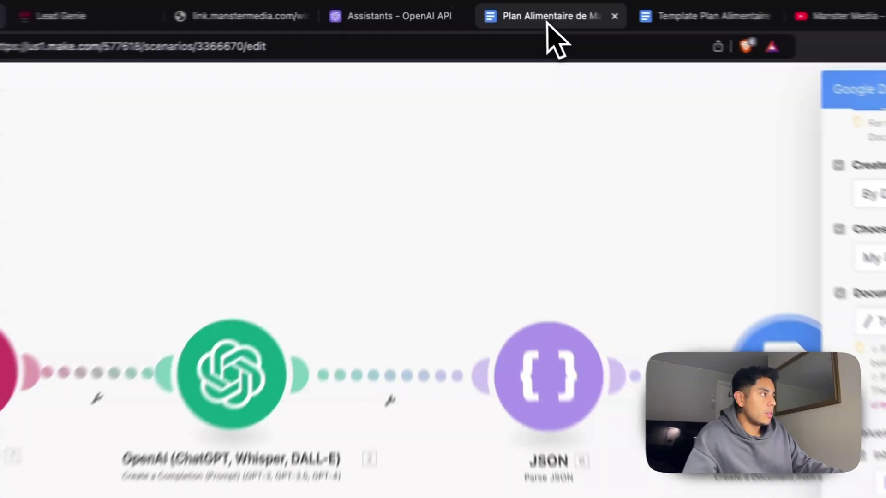
pyautogui.click(512, 10)
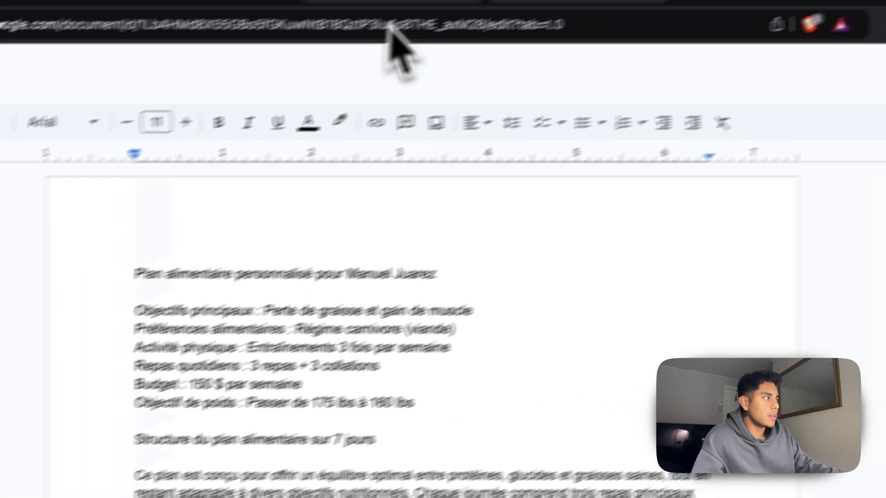
# Compare the generated meal plan with the template and inspect the {{Objectifs}} placeholder
pyautogui.click(664, 18)
pyautogui.scroll(15, 350, 323)
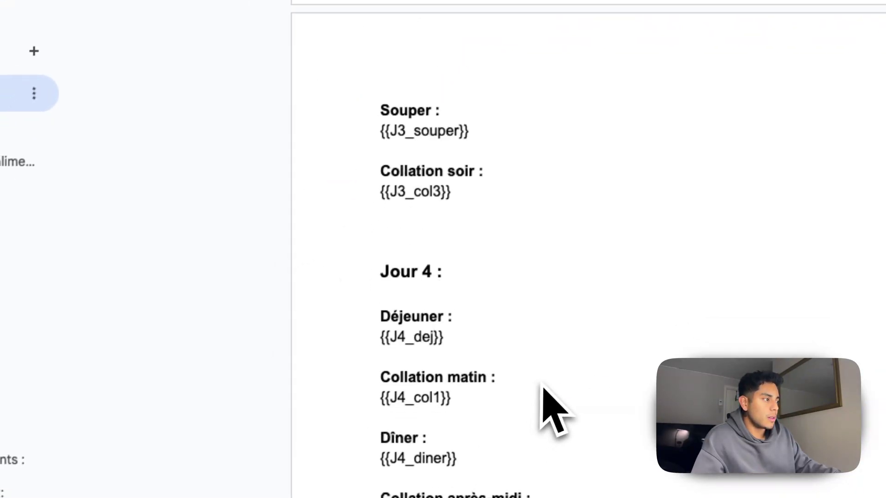
pyautogui.click(480, 22)
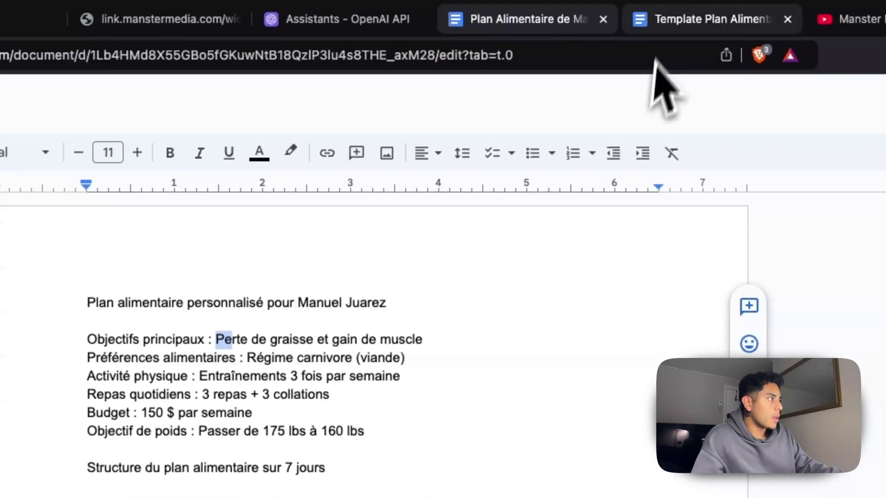
pyautogui.click(578, 15)
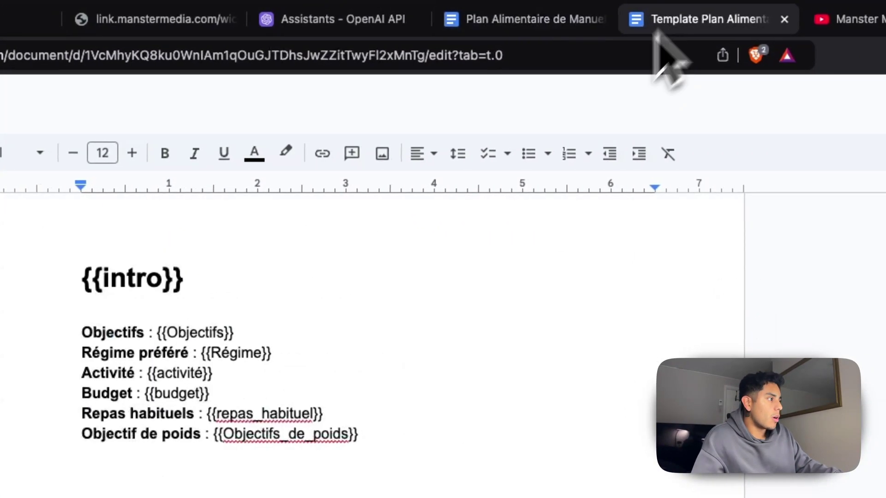
pyautogui.moveTo(158, 332); pyautogui.dragTo(187, 339)
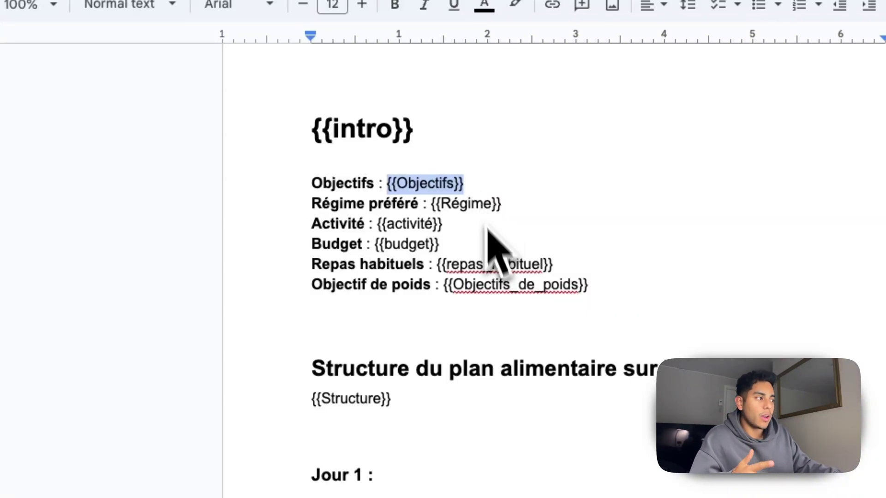
pyautogui.scroll(-1, 355, 358)
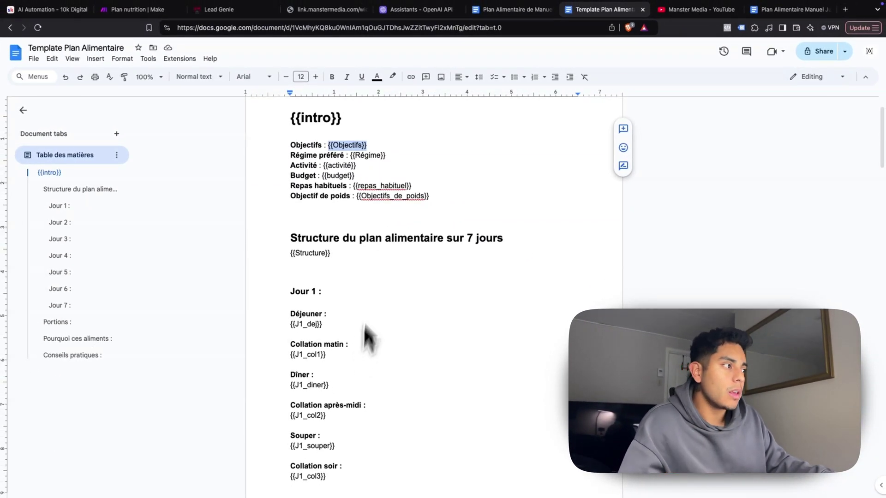
pyautogui.scroll(2, 363, 339)
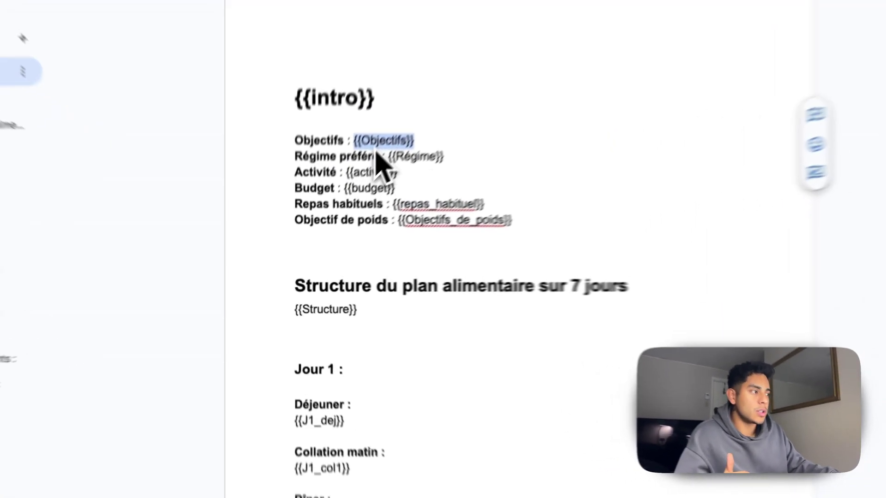
pyautogui.click(373, 203)
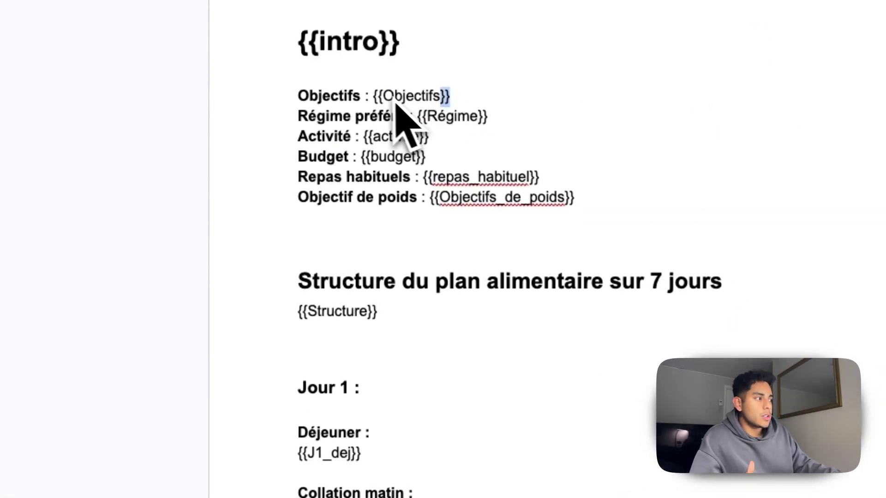
# Scroll the template's day placeholders through Jour 7, checking {{J6_souper}}, then return to Make
pyautogui.scroll(-6, 455, 155)
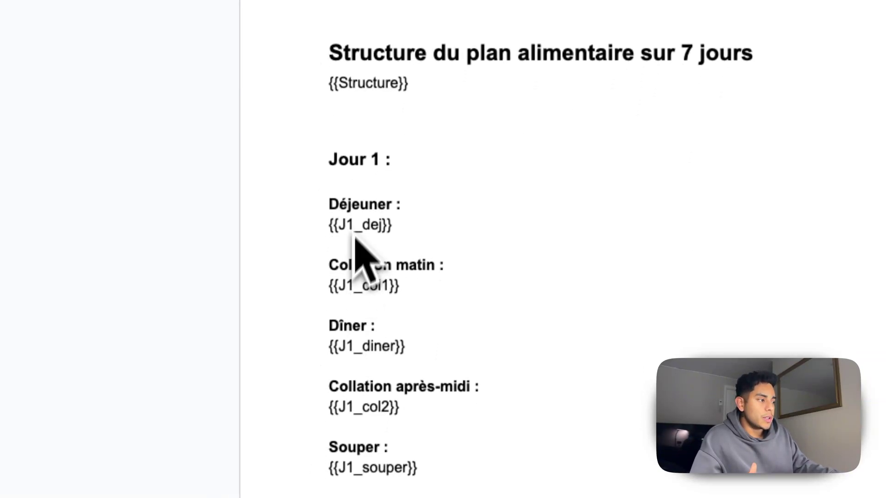
pyautogui.scroll(-2, 337, 395)
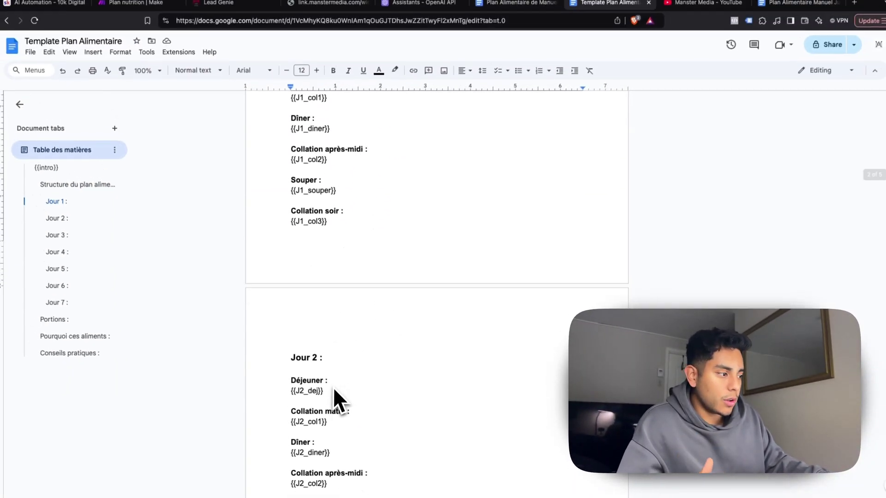
pyautogui.scroll(5, 332, 369)
pyautogui.scroll(1, 328, 355)
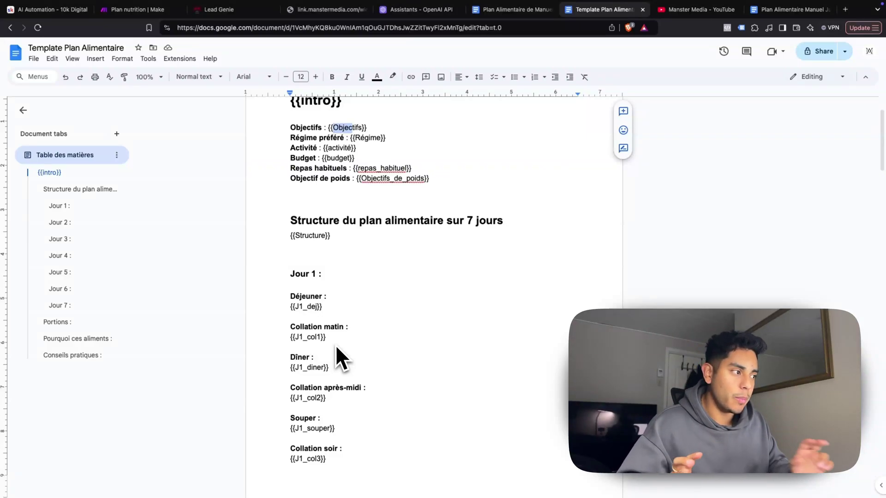
pyautogui.scroll(-3, 330, 249)
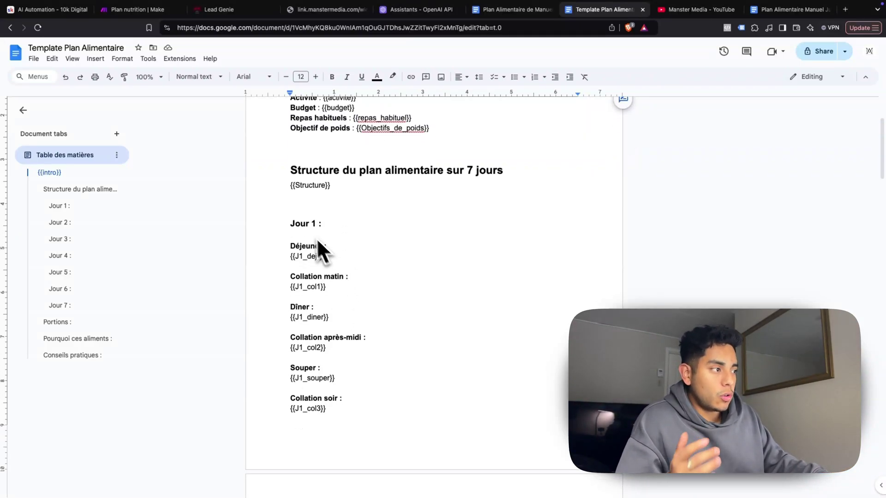
pyautogui.scroll(-15, 311, 201)
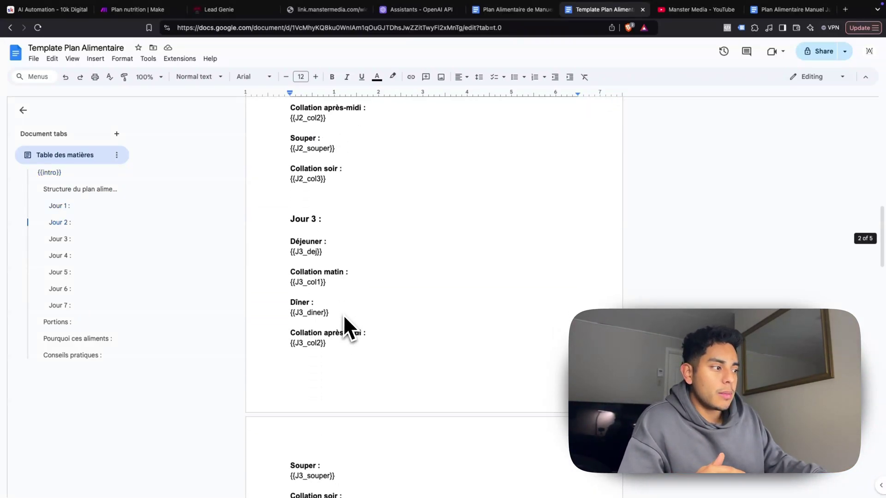
pyautogui.scroll(-8, 343, 312)
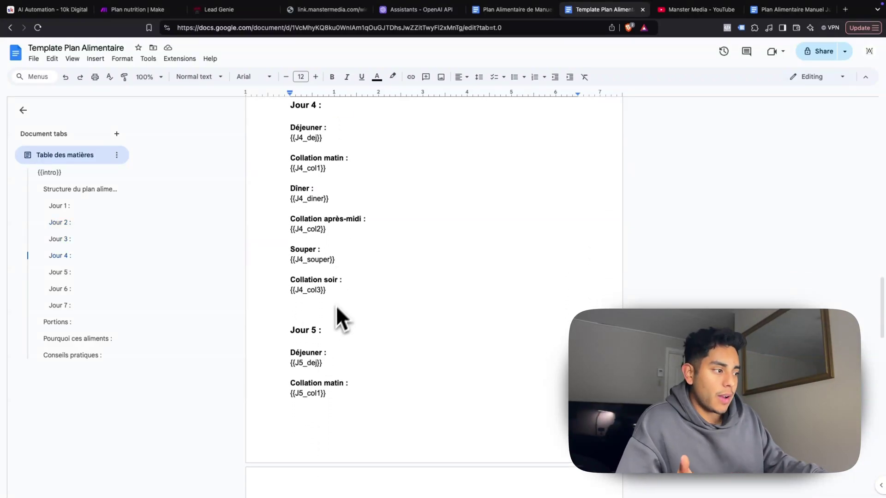
pyautogui.scroll(-11, 326, 342)
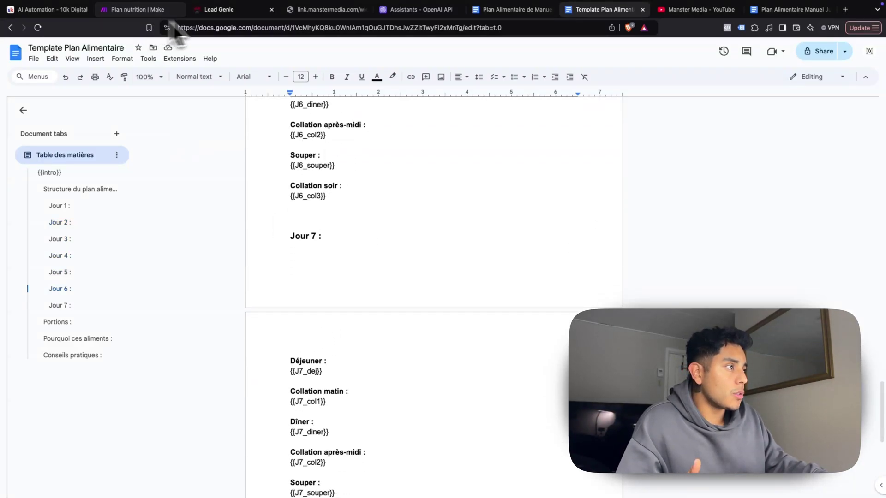
pyautogui.doubleClick(320, 166)
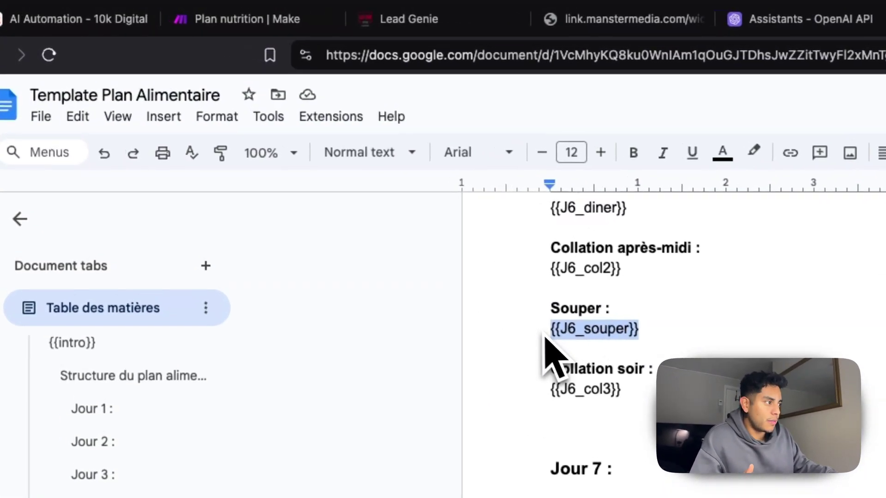
pyautogui.click(558, 345)
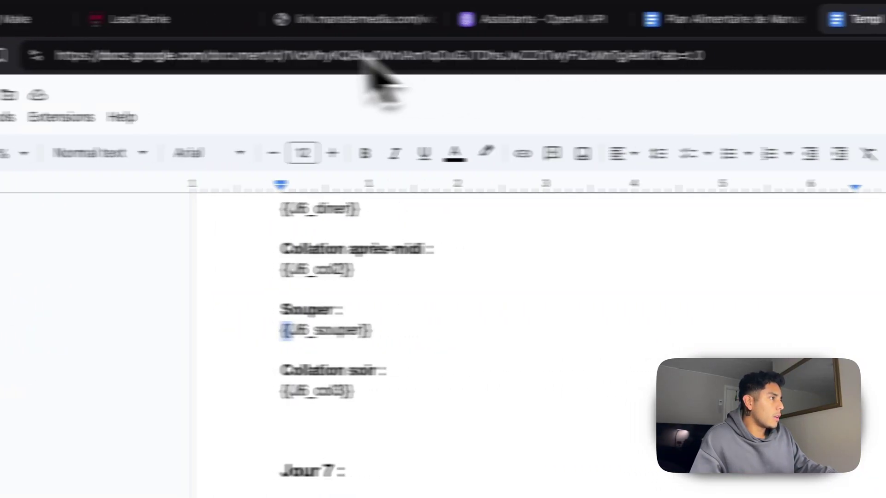
pyautogui.click(205, 35)
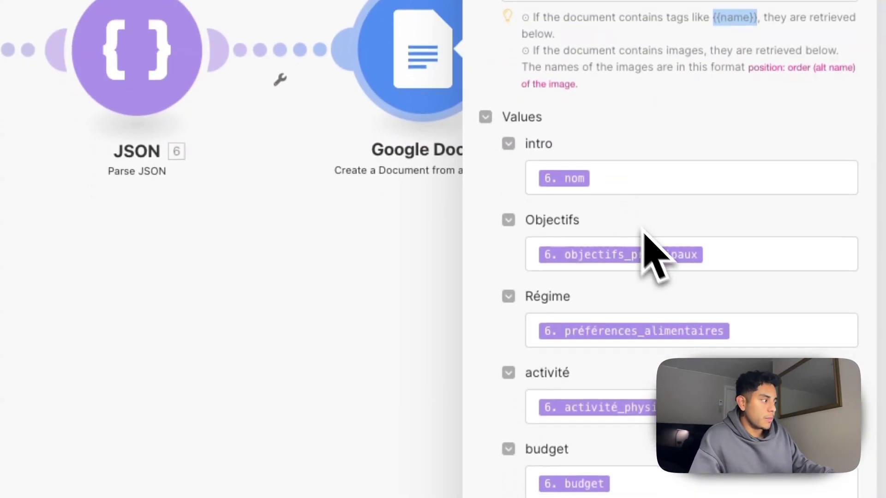
# Scroll the Google Docs Values list and browse the Parse JSON items available for the intro field
pyautogui.scroll(-1, 716, 238)
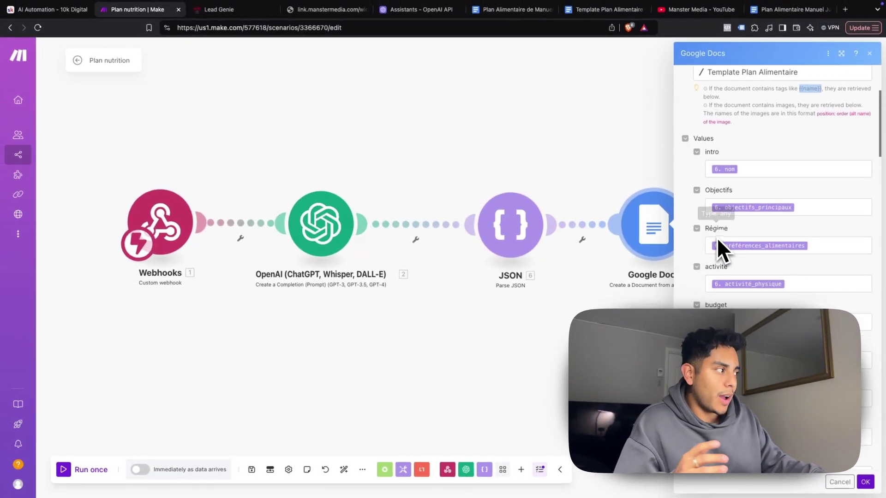
pyautogui.scroll(-2, 719, 156)
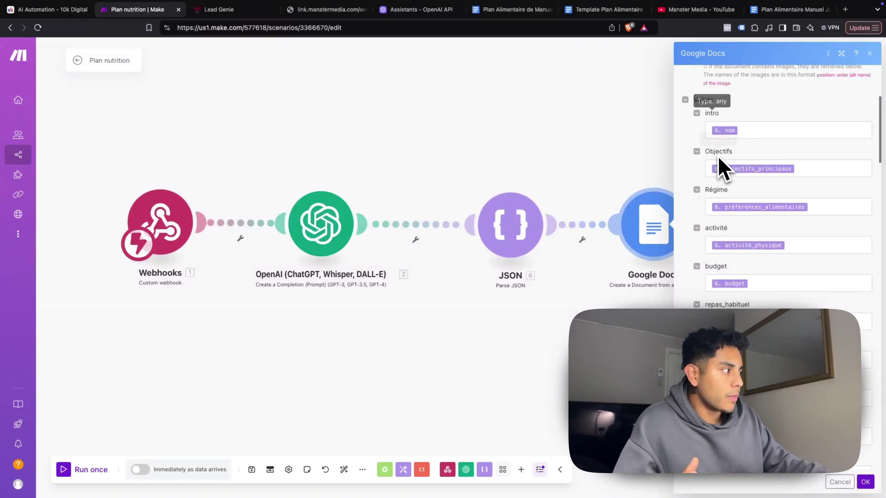
pyautogui.scroll(-1, 738, 160)
pyautogui.scroll(-9, 723, 171)
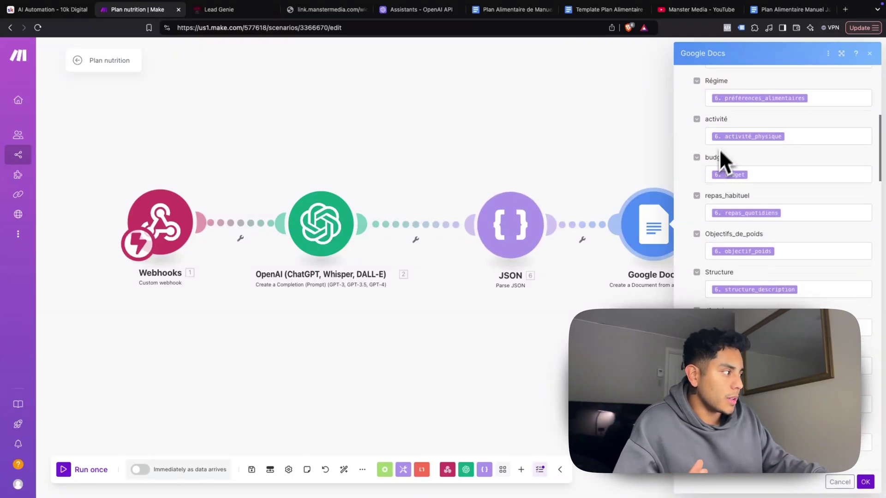
pyautogui.scroll(12, 740, 269)
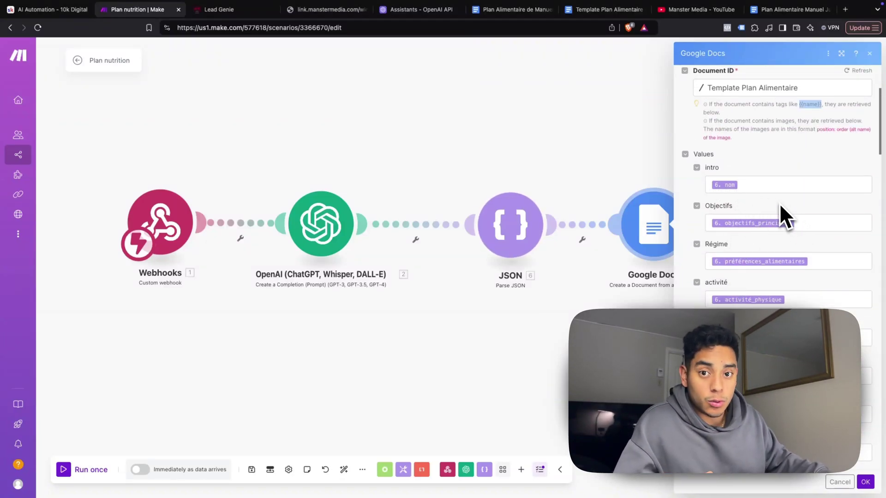
pyautogui.click(786, 186)
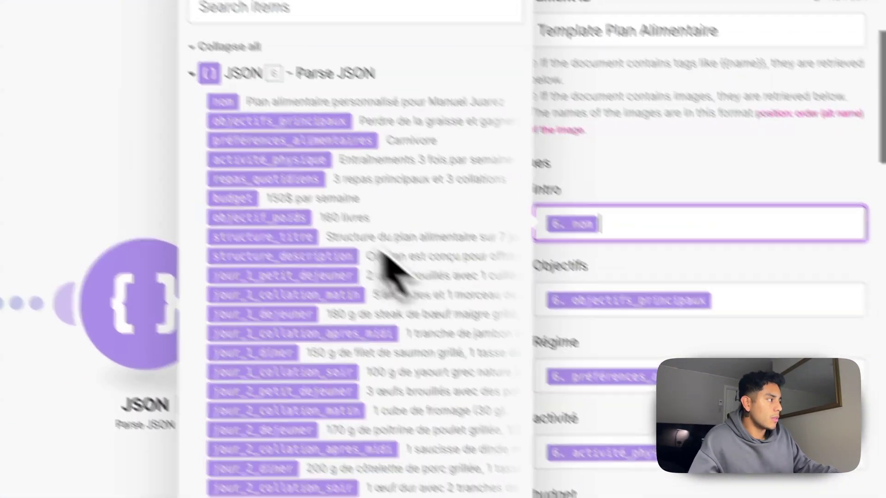
pyautogui.scroll(-2, 277, 150)
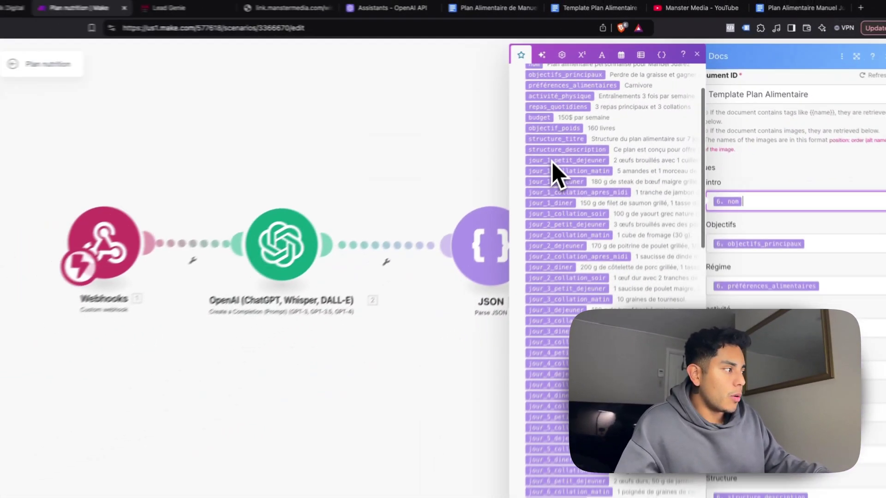
pyautogui.scroll(-5, 561, 193)
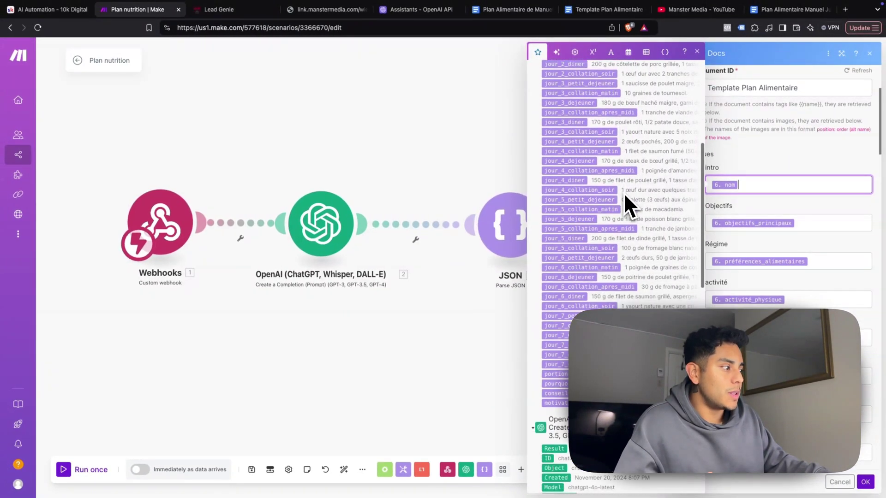
pyautogui.scroll(-5, 624, 193)
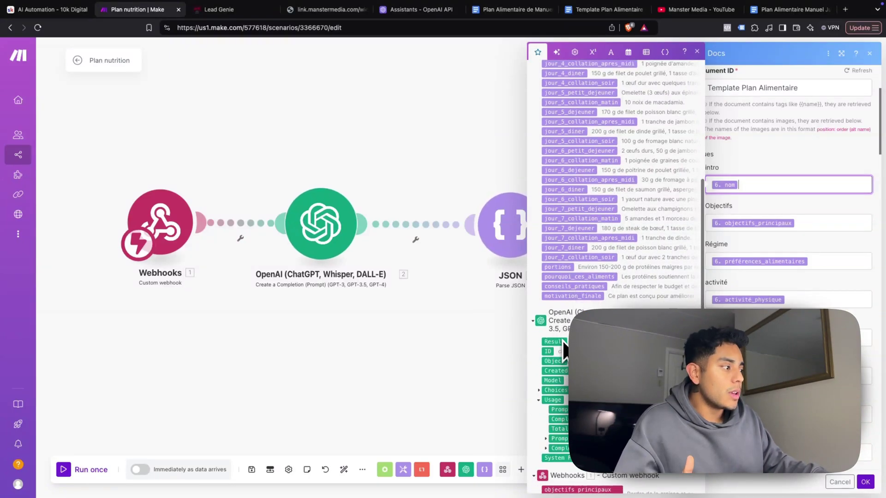
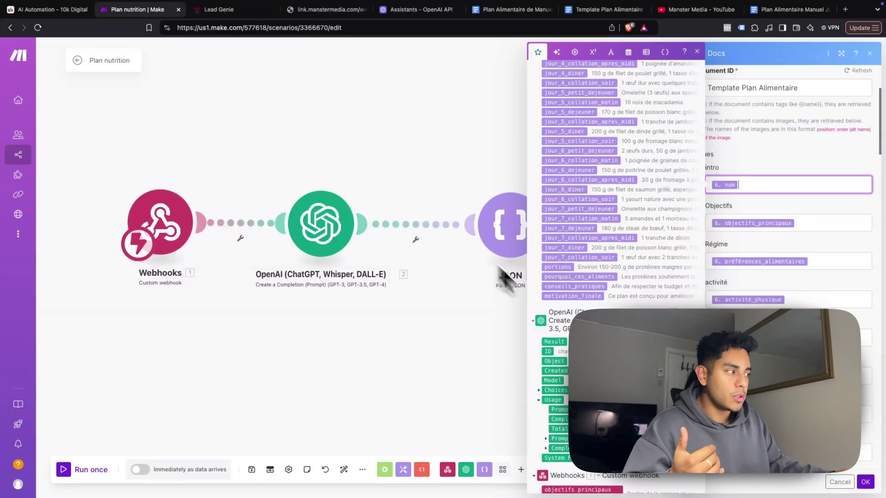
# Compare the generated meal plan document with the meal plan template document
pyautogui.scroll(2, 618, 194)
pyautogui.scroll(15, 618, 277)
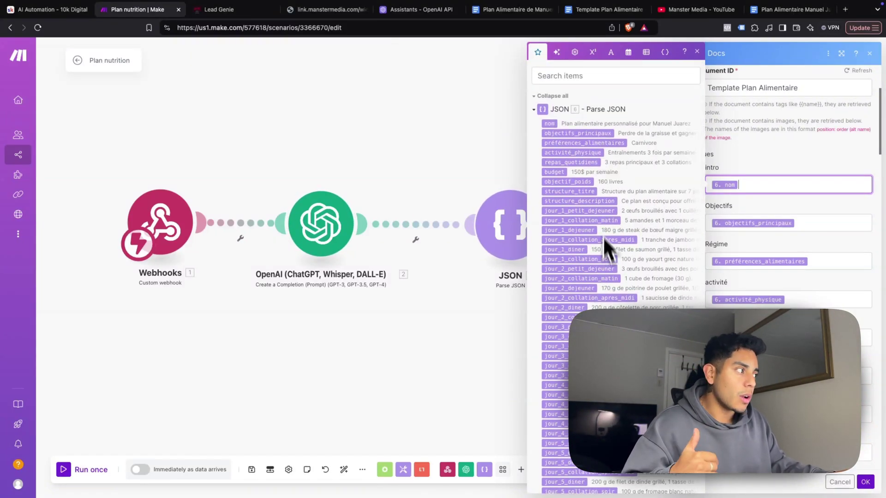
pyautogui.scroll(-2, 579, 176)
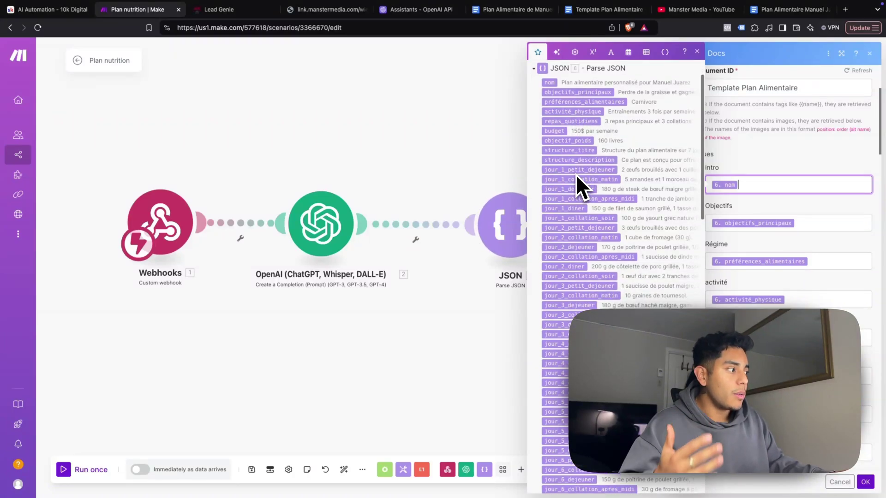
pyautogui.scroll(2, 576, 176)
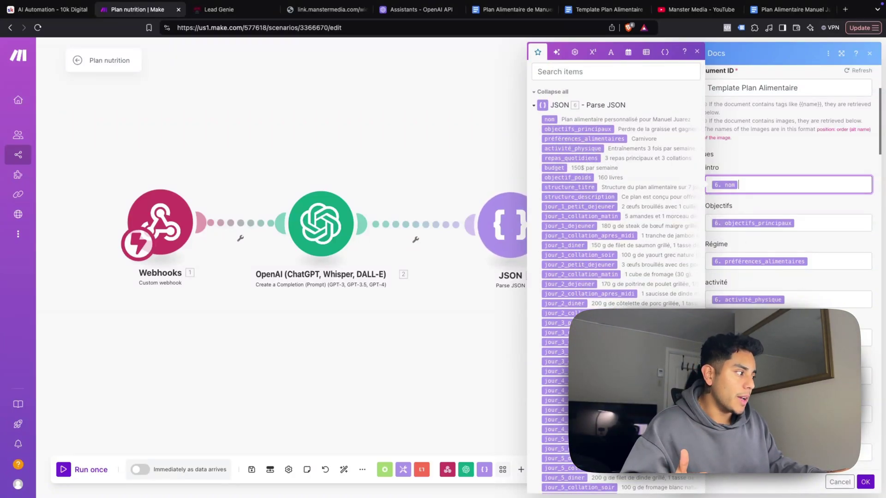
pyautogui.scroll(-6, 784, 194)
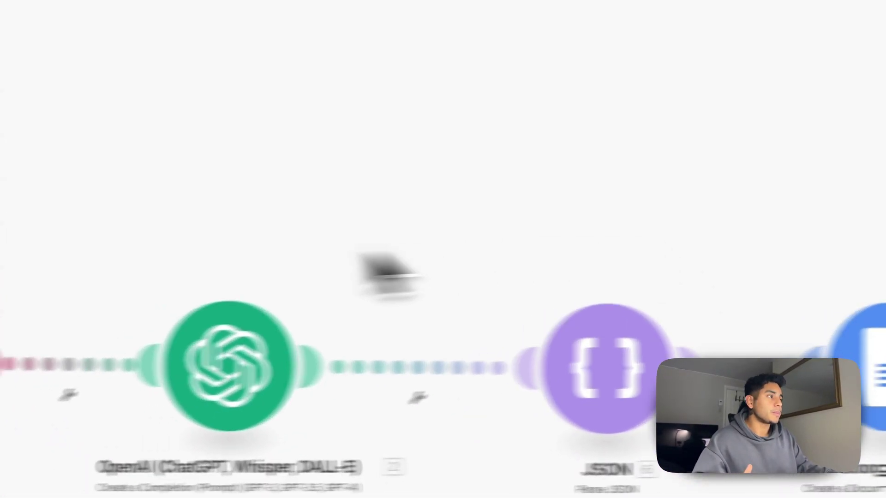
pyautogui.click(430, 26)
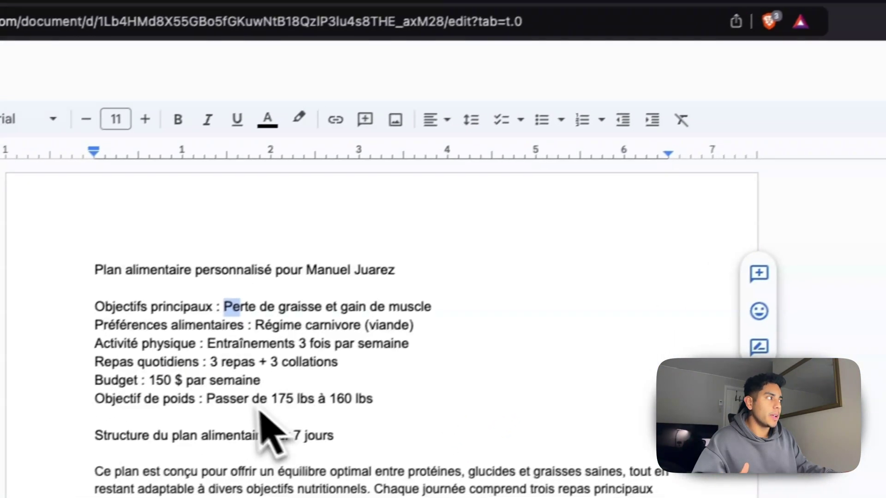
pyautogui.click(597, 10)
pyautogui.scroll(-10, 364, 415)
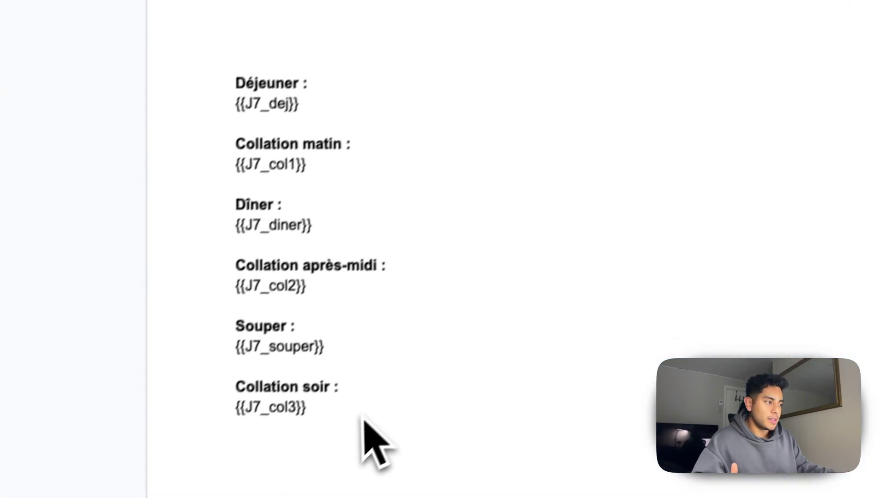
pyautogui.scroll(15, 369, 277)
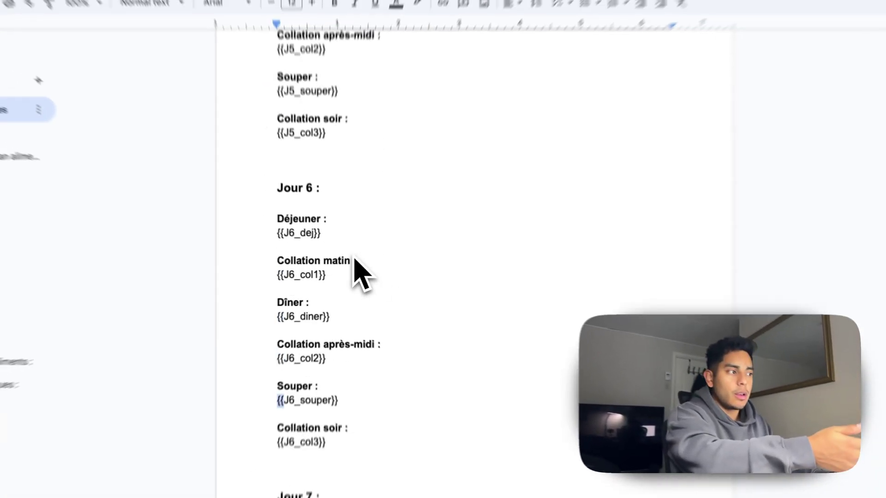
pyautogui.scroll(10, 346, 263)
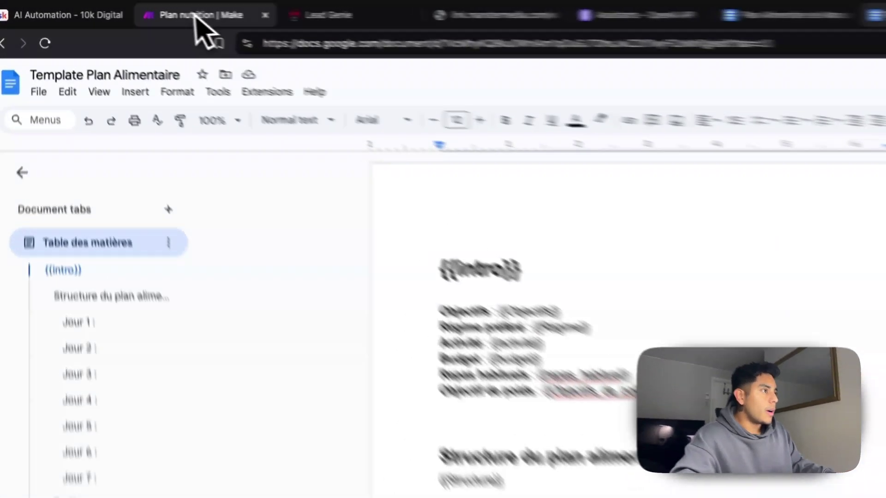
pyautogui.click(136, 9)
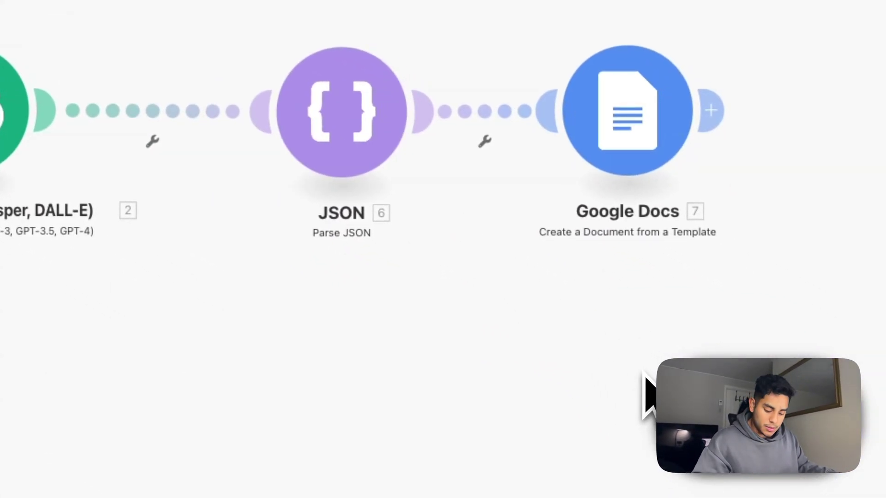
# Review the Google Docs module's settings and field mappings, then close them
pyautogui.click(645, 163)
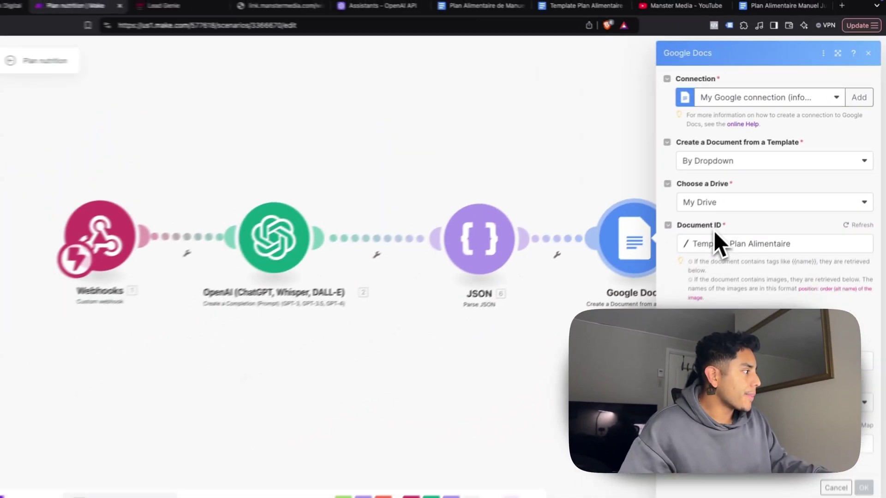
pyautogui.scroll(-1, 739, 297)
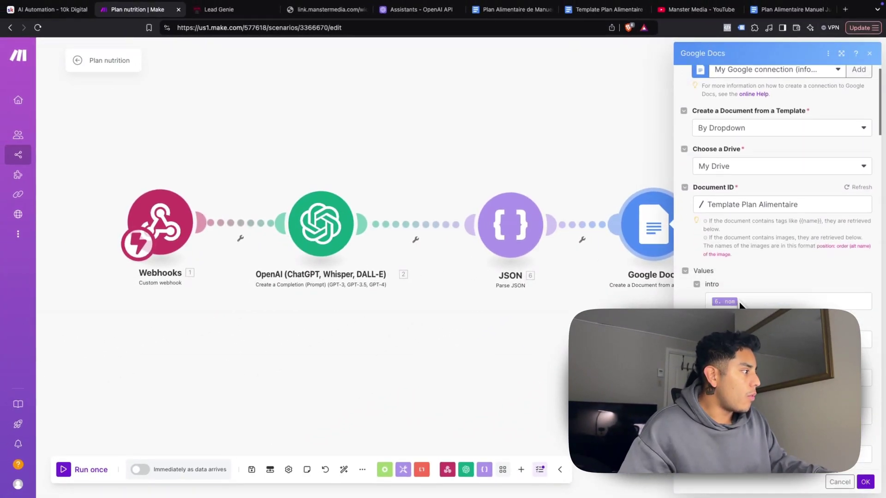
pyautogui.scroll(1, 728, 258)
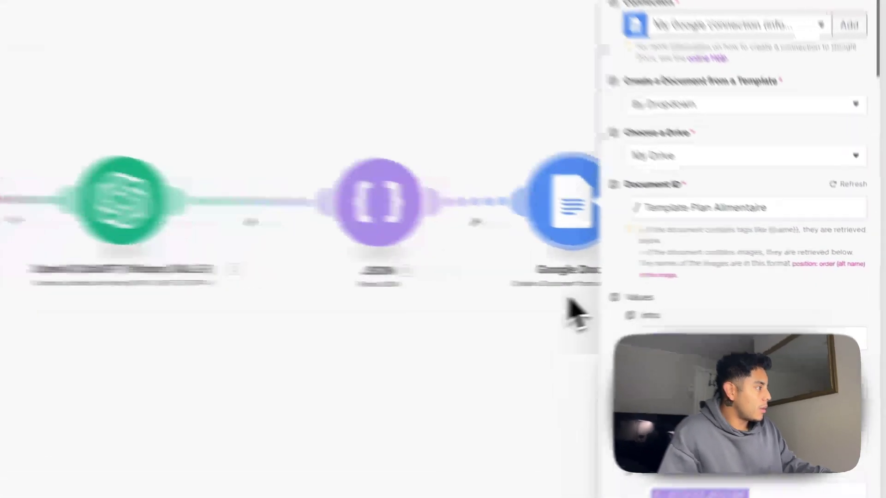
pyautogui.click(645, 319)
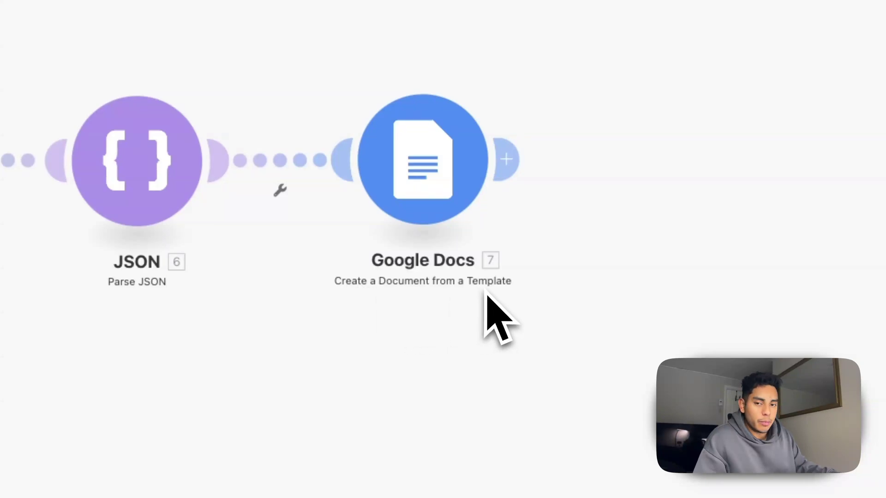
# Reopen the Google Docs module and cross-check the tags in the Template Plan Alimentaire document
pyautogui.click(443, 194)
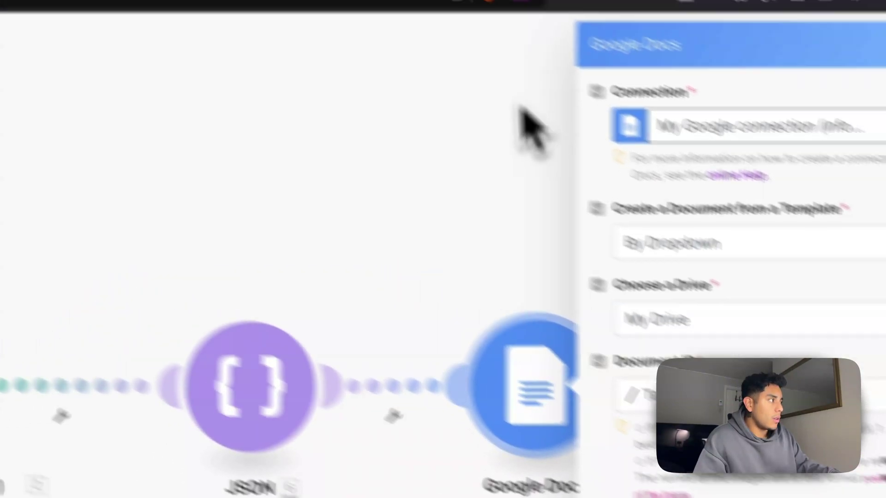
pyautogui.click(554, 16)
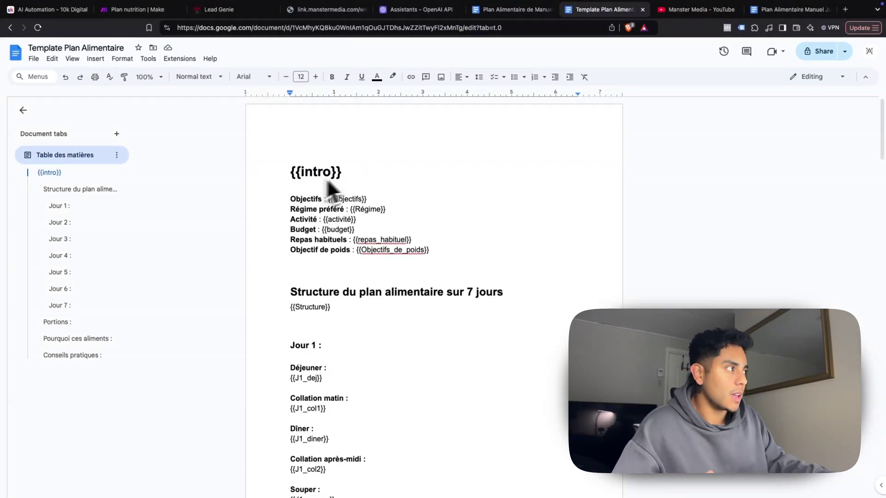
pyautogui.scroll(-1, 327, 182)
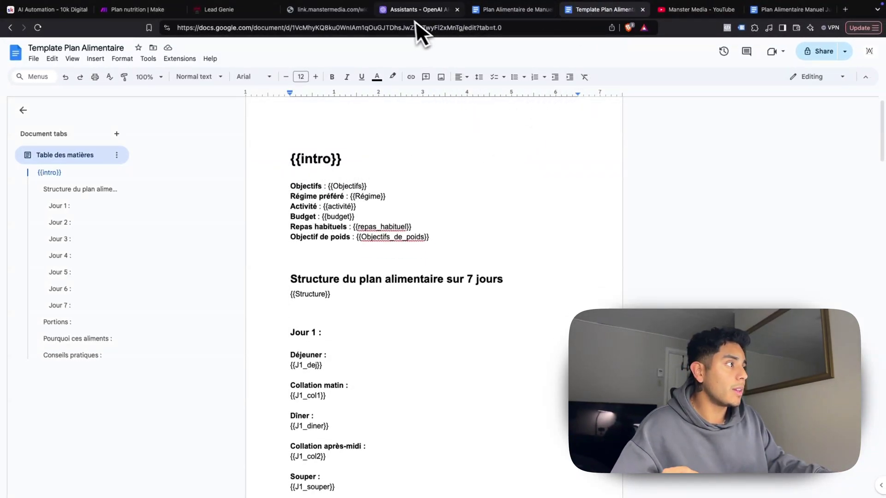
pyautogui.click(137, 9)
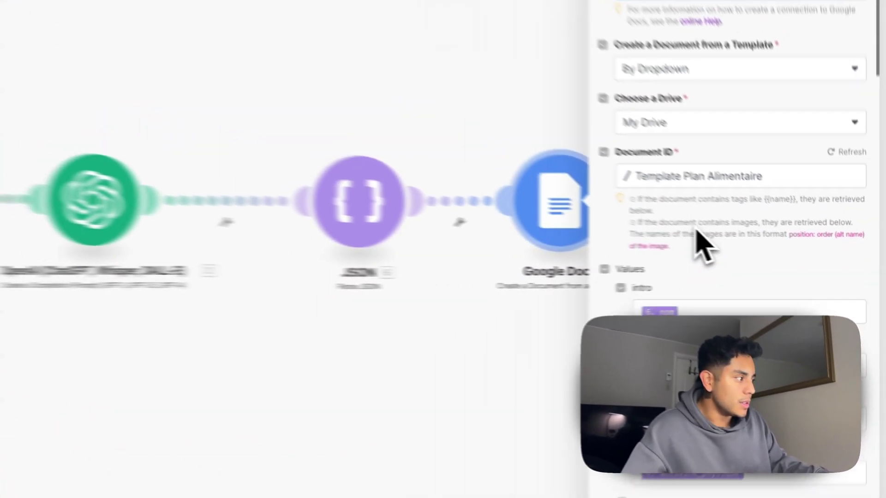
pyautogui.scroll(-1, 745, 249)
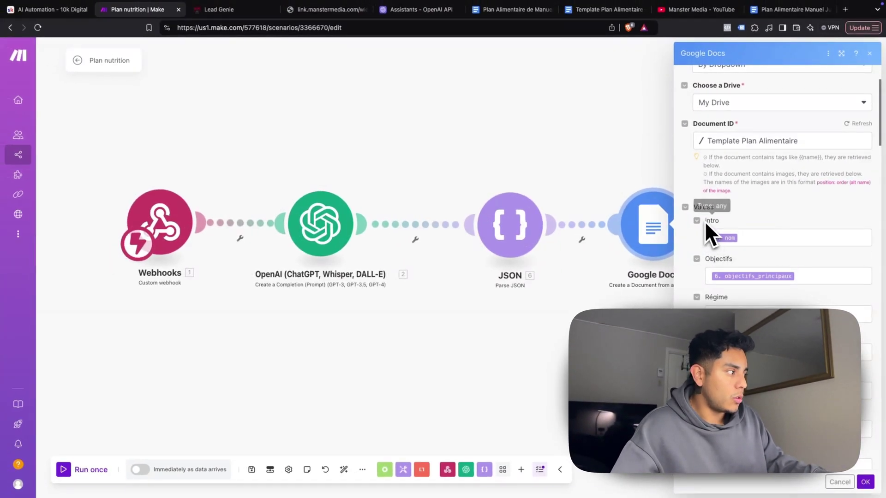
pyautogui.scroll(-20, 731, 283)
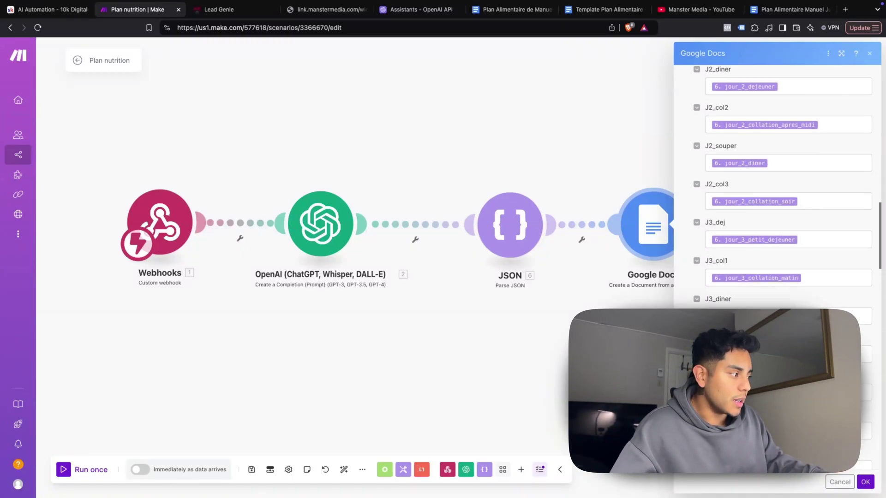
pyautogui.scroll(-20, 777, 185)
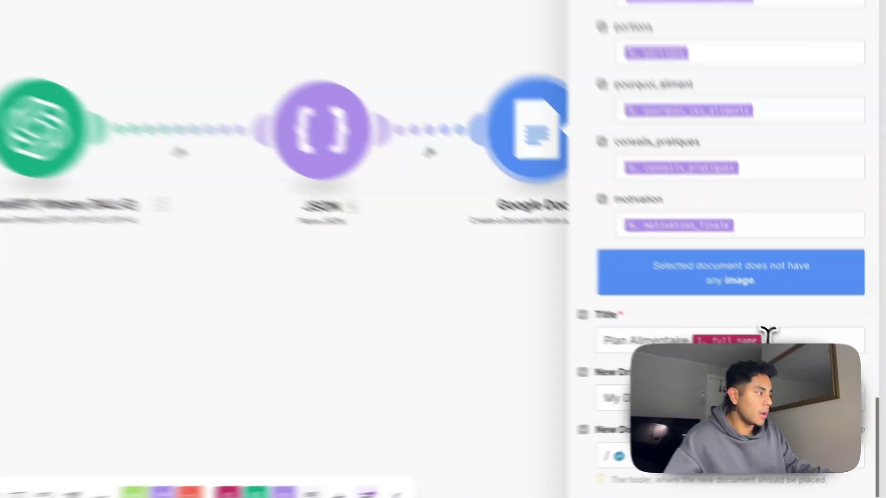
pyautogui.click(791, 366)
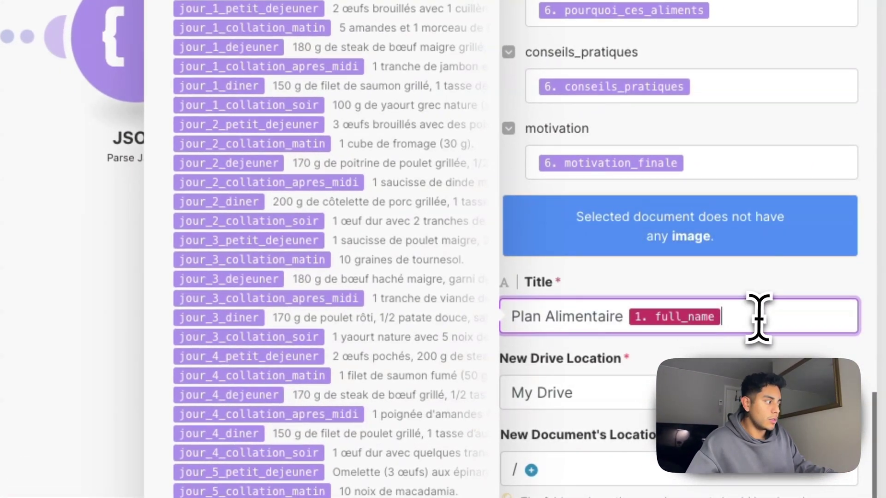
pyautogui.scroll(-15, 378, 221)
pyautogui.scroll(-3, 461, 159)
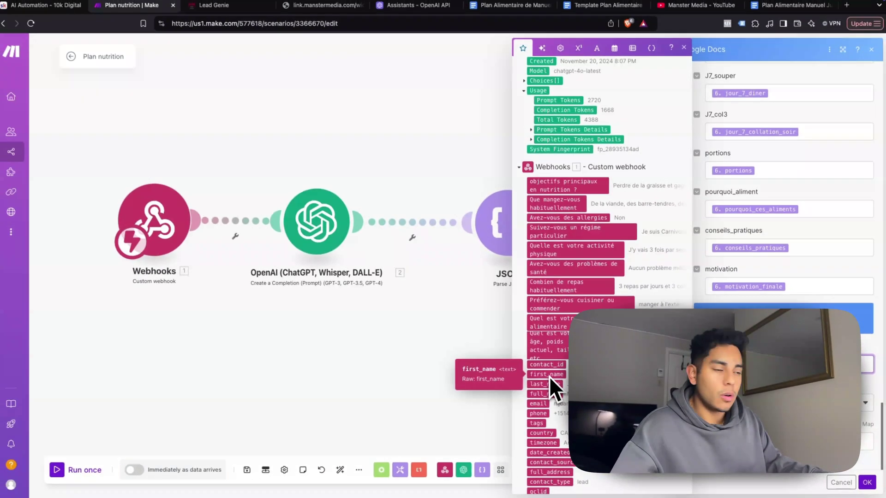
pyautogui.click(549, 375)
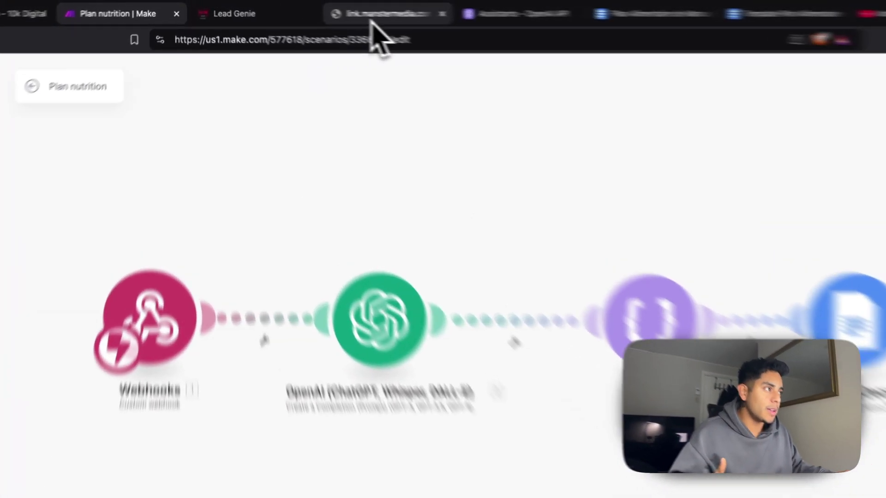
pyautogui.click(323, 9)
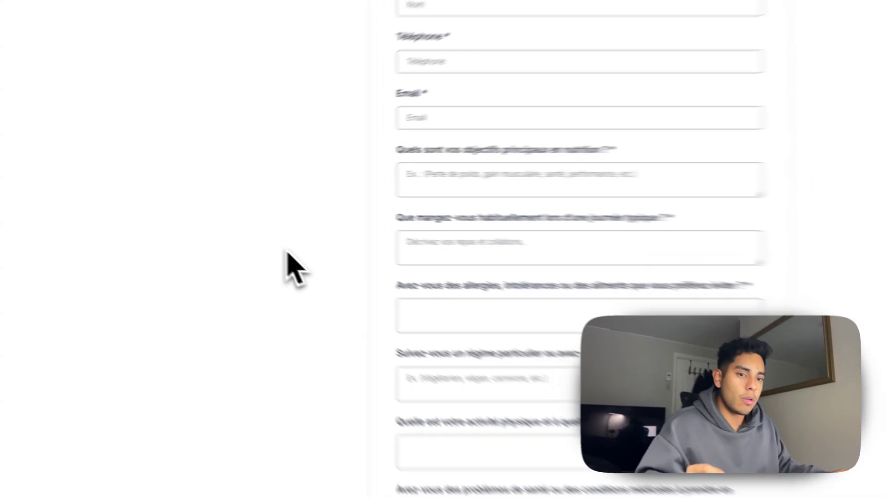
pyautogui.scroll(2, 247, 231)
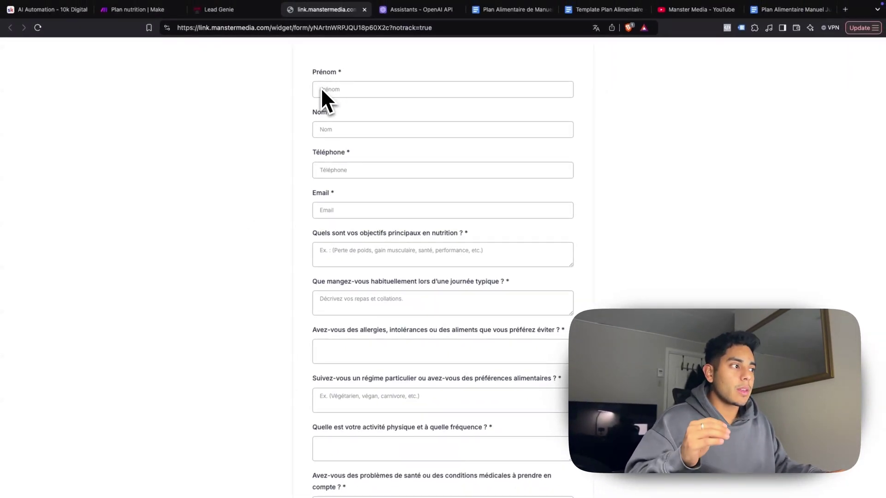
pyautogui.scroll(-7, 350, 231)
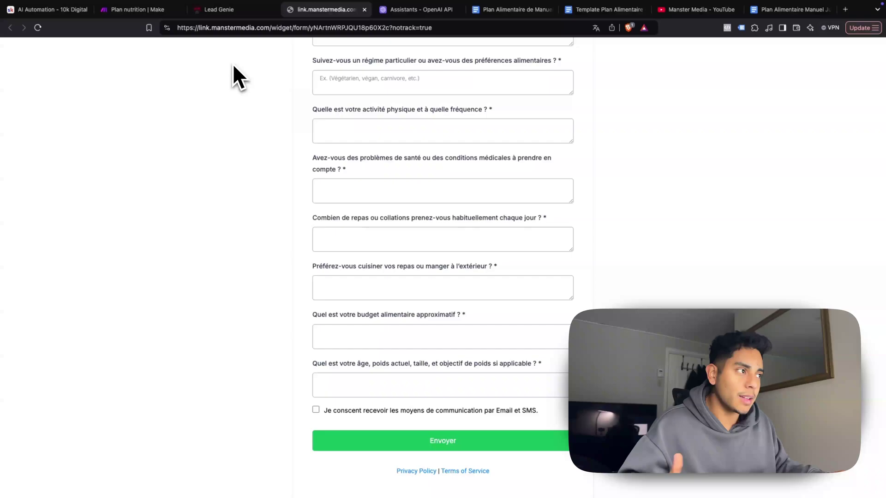
pyautogui.click(220, 13)
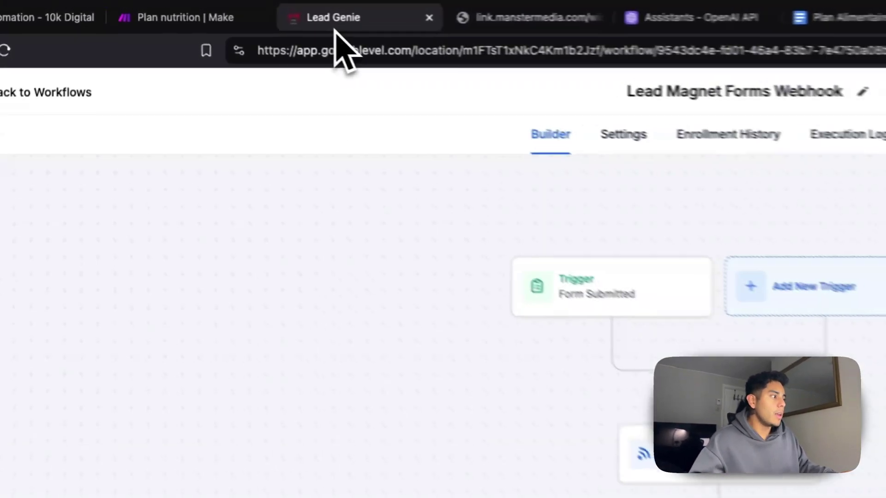
pyautogui.click(184, 17)
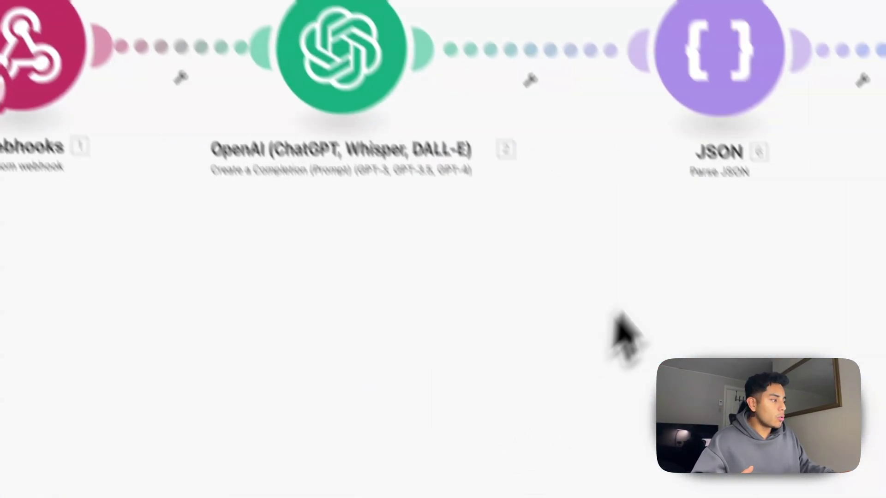
pyautogui.moveTo(702, 272); pyautogui.dragTo(876, 252)
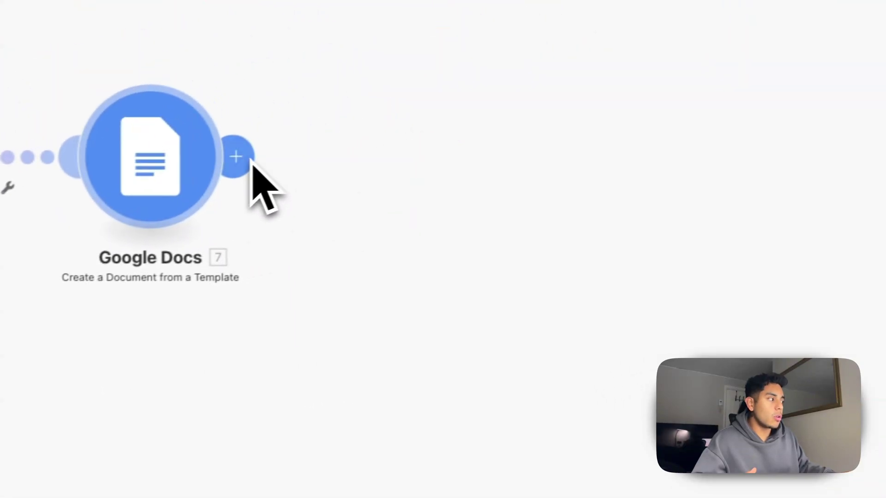
pyautogui.click(226, 164)
pyautogui.scroll(-3, 531, 313)
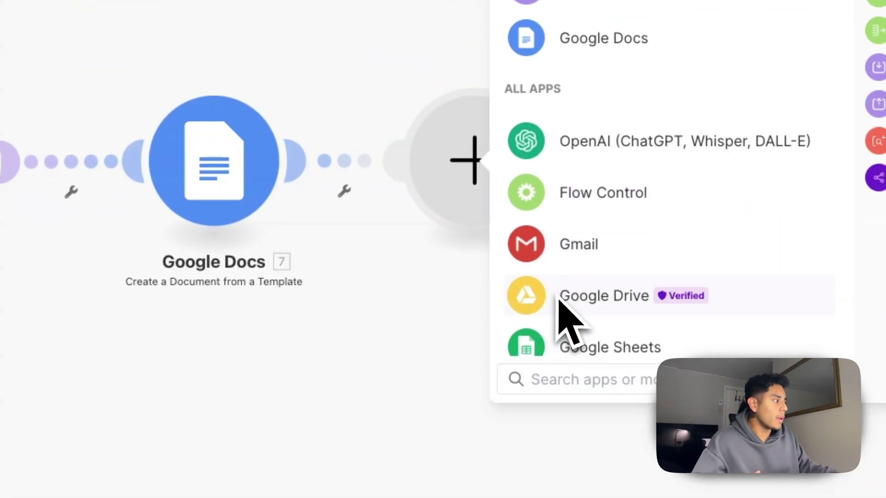
pyautogui.click(582, 254)
pyautogui.scroll(-3, 636, 247)
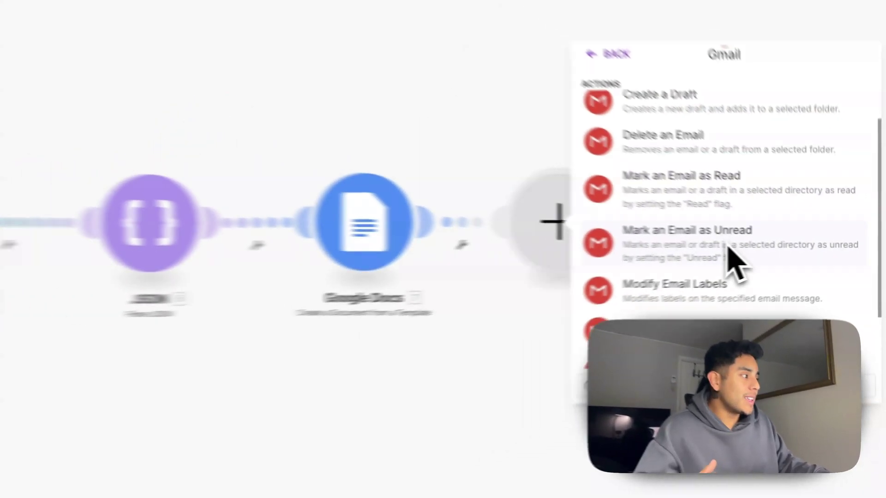
pyautogui.scroll(-2, 637, 244)
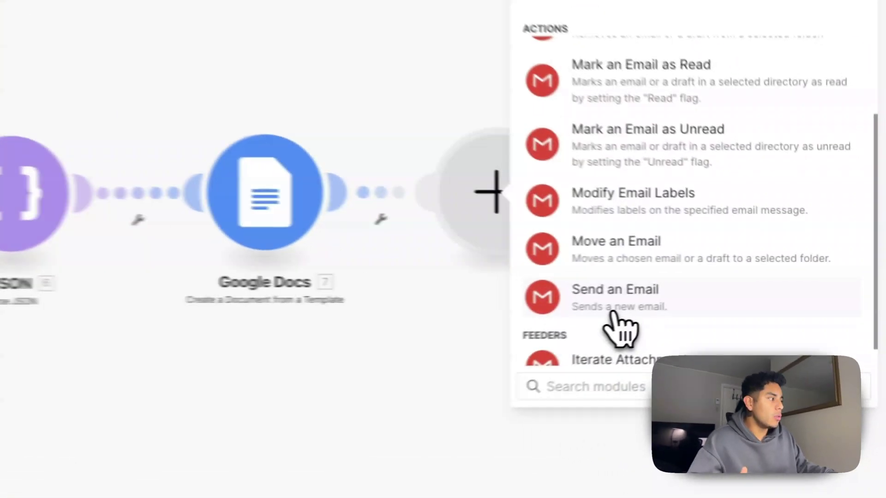
pyautogui.click(611, 312)
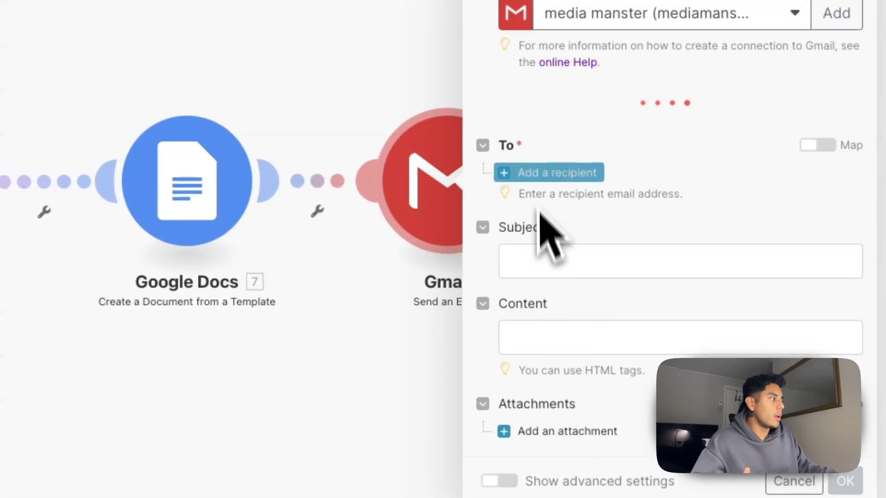
pyautogui.click(553, 152)
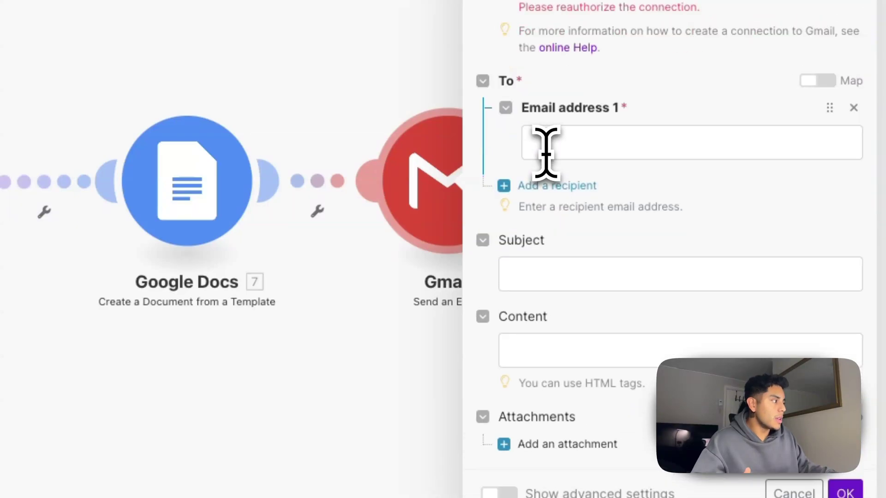
pyautogui.click(577, 143)
pyautogui.scroll(-15, 362, 203)
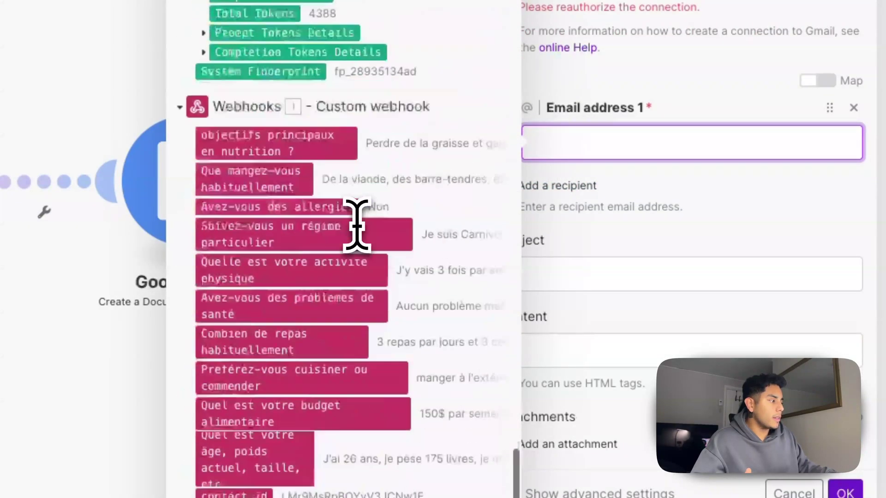
pyautogui.scroll(5, 356, 224)
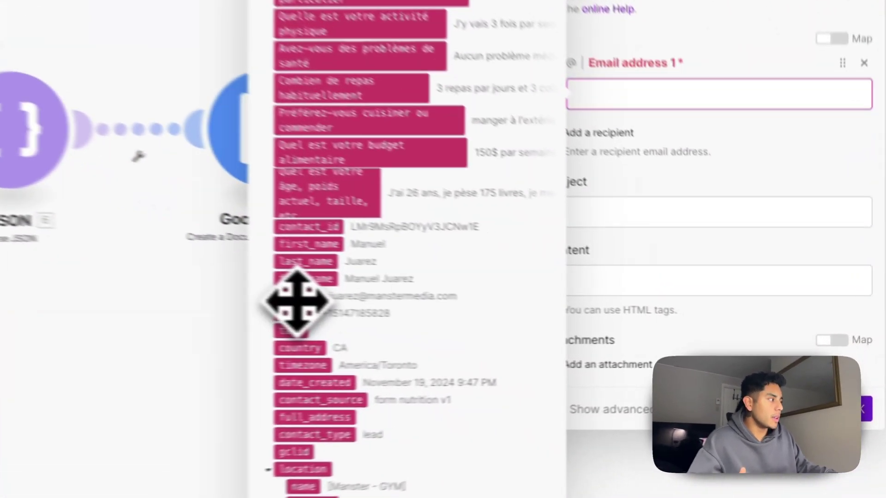
pyautogui.click(550, 325)
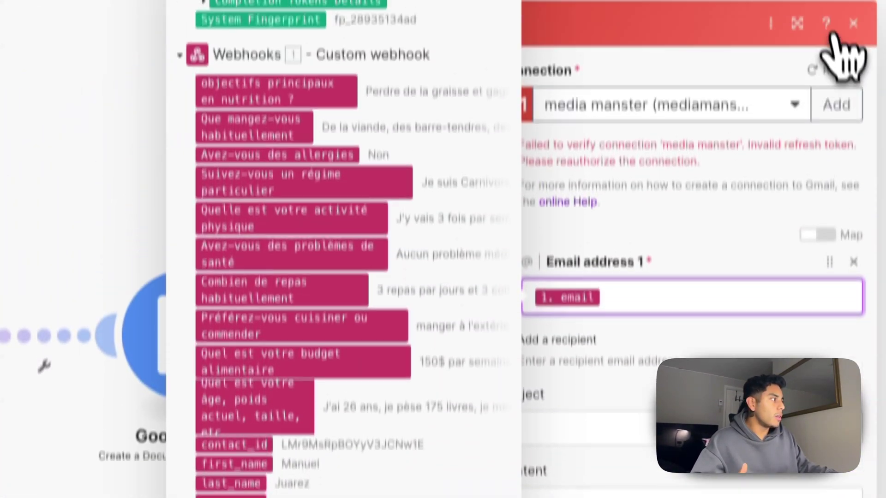
pyautogui.click(851, 26)
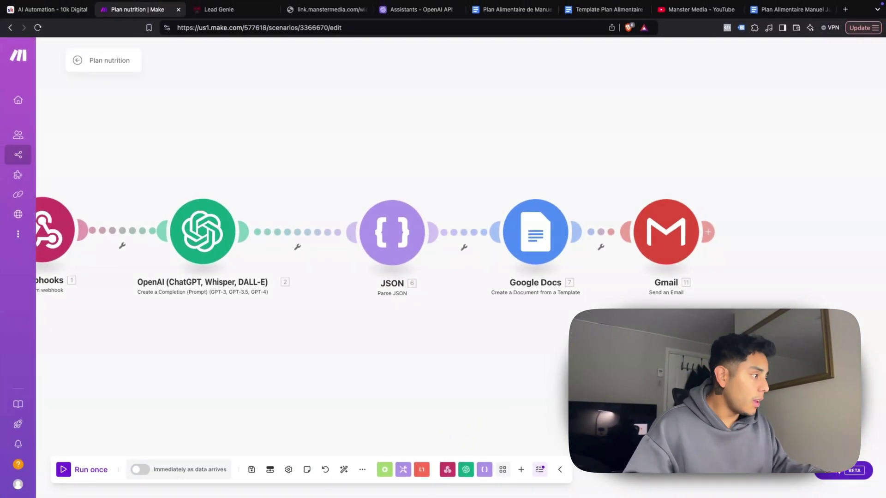
pyautogui.rightClick(661, 235)
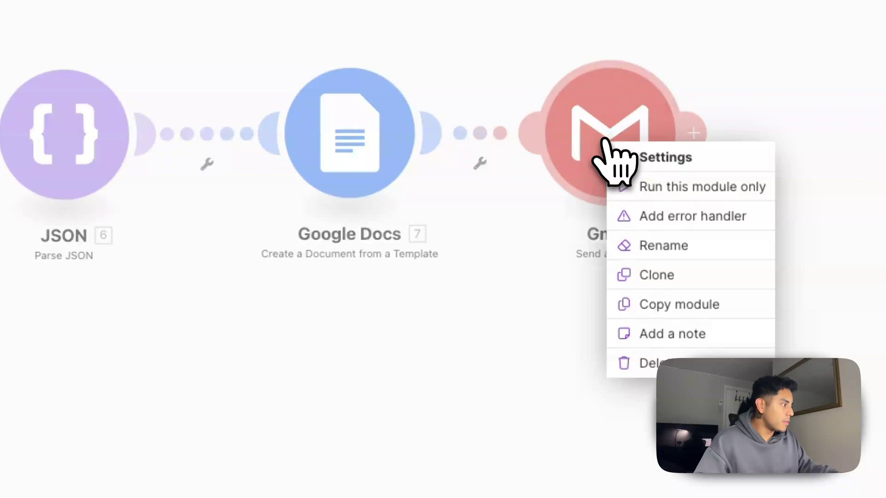
pyautogui.click(633, 360)
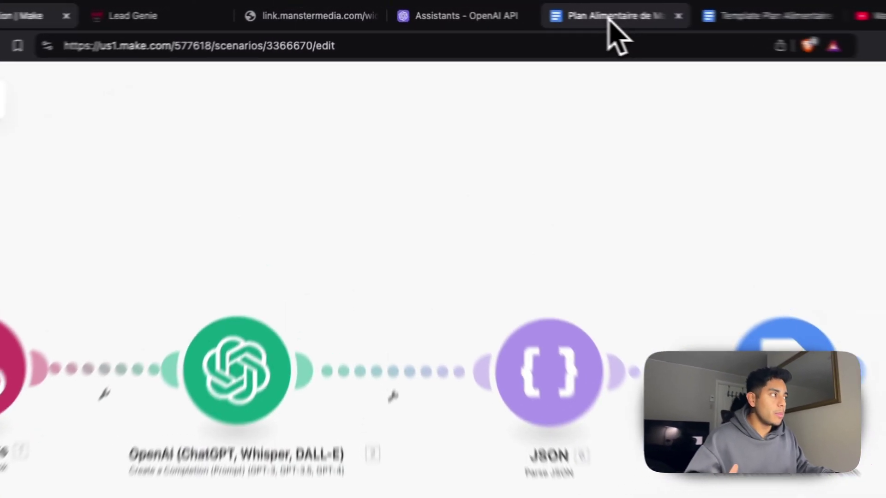
pyautogui.click(503, 14)
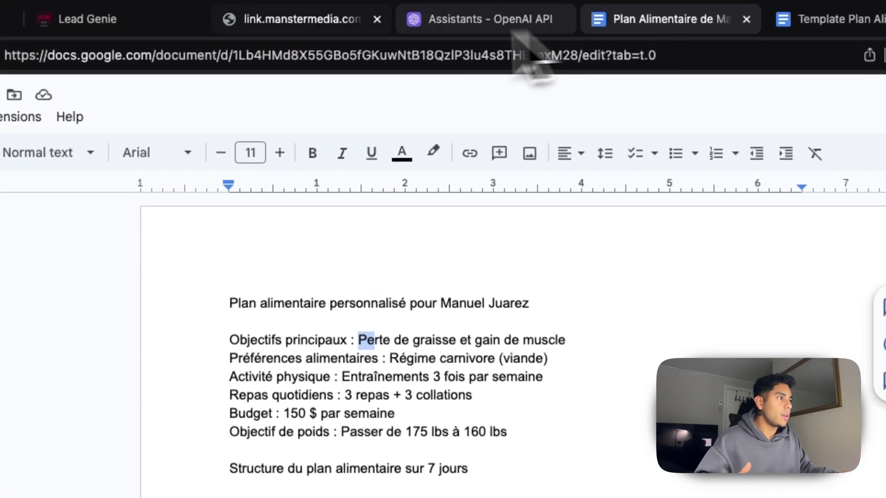
pyautogui.click(170, 19)
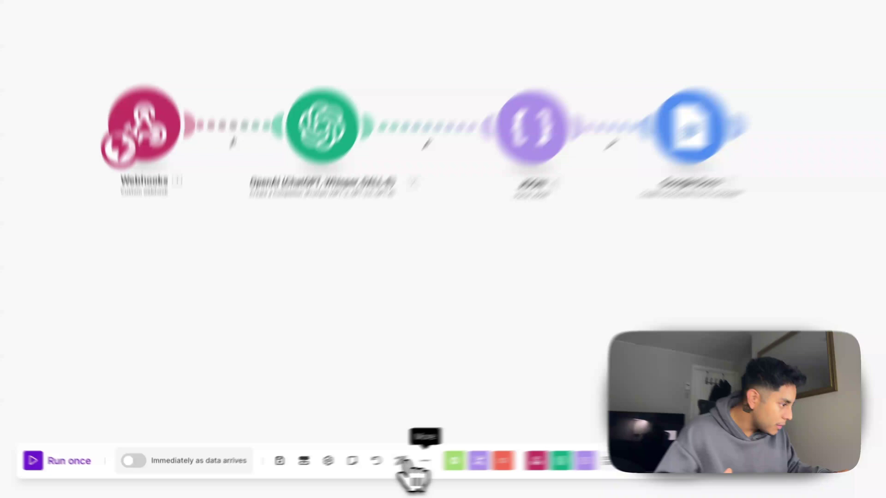
# Use Export blueprint from the scenario's extra options and save the file as 'Plan Alimentaire automatisation'
pyautogui.click(425, 461)
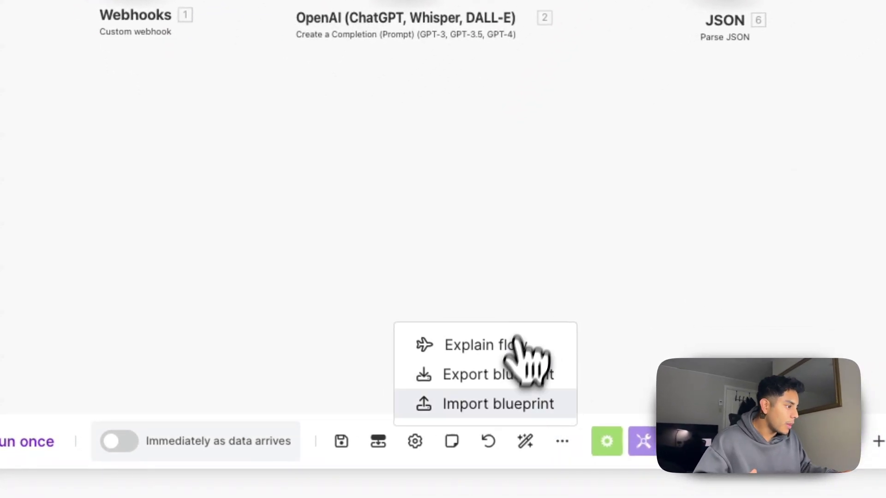
pyautogui.click(497, 376)
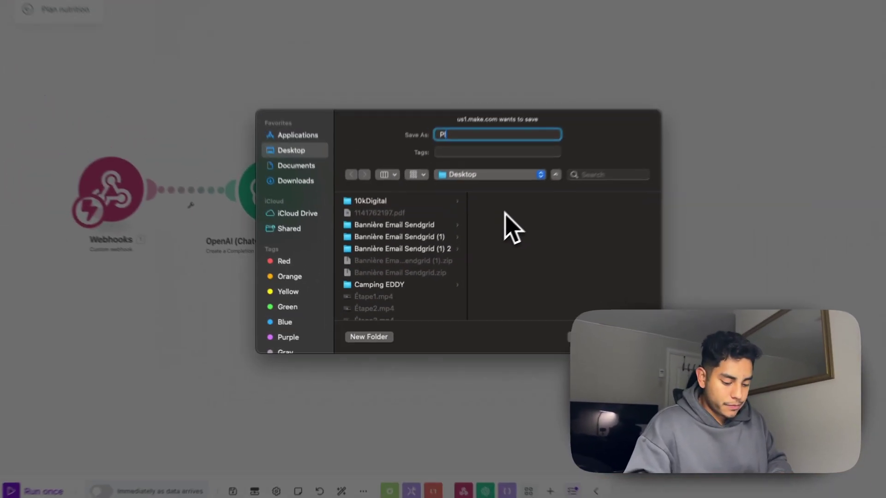
pyautogui.write('Plan')
pyautogui.write(' Alimentaire ')
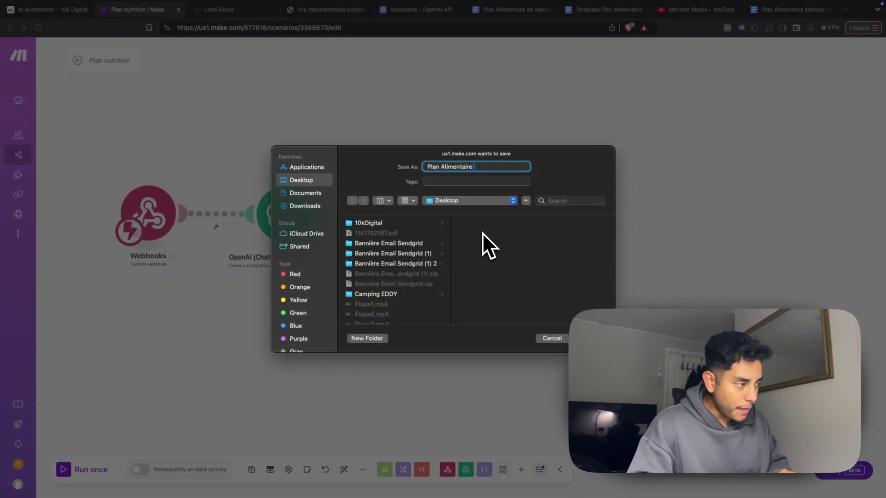
pyautogui.write('automatisation')
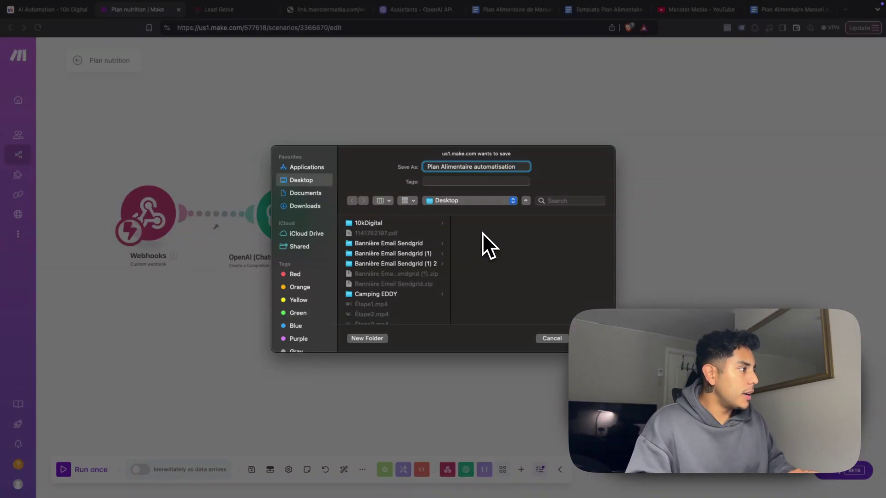
pyautogui.press('Return')
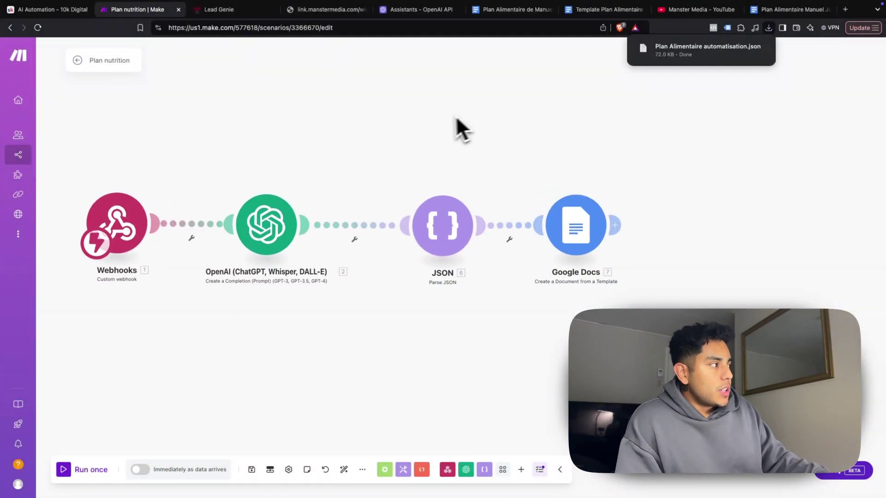